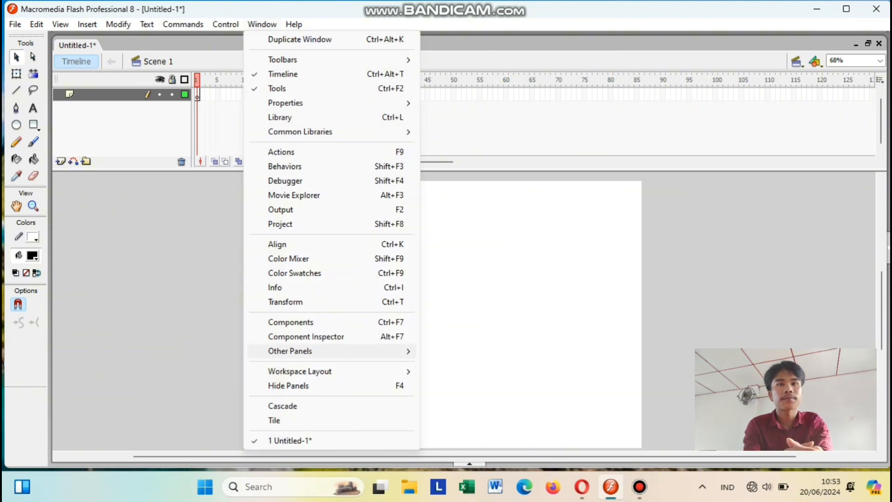
Step: Open the list of scenes and rename the first scene as Loading
mouse_move(325, 351)
left_click(450, 378)
double_click(414, 198)
type("Lo")
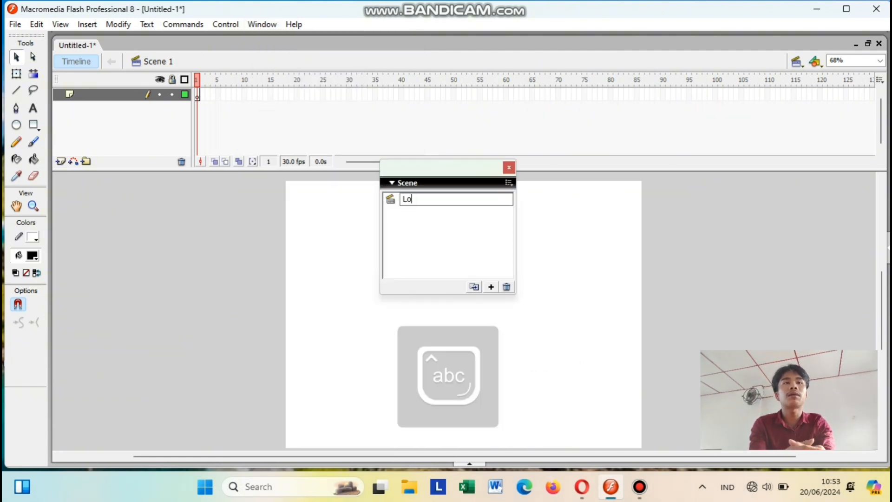
type("ading")
Step: Add a second scene and name it Menu
left_click(491, 286)
double_click(414, 213)
key("BackSpace")
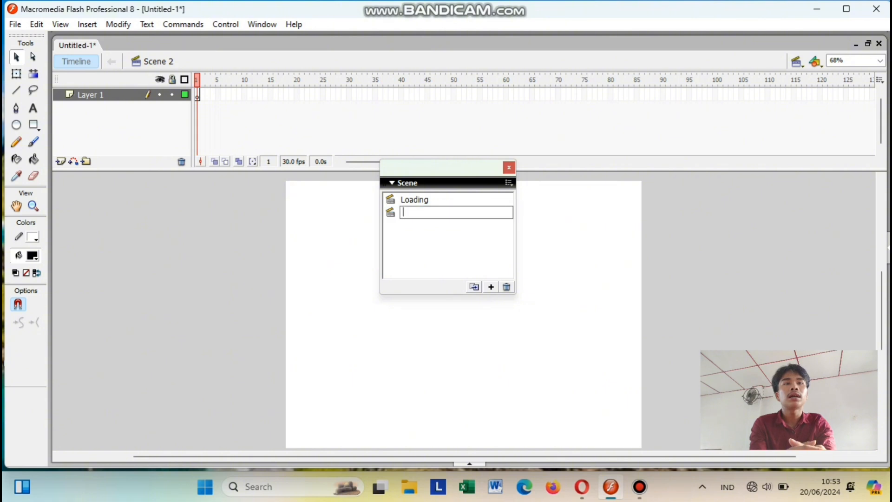
type("Menu")
key("Return")
Step: Add a third scene and name it Tujuan
left_click(491, 287)
double_click(414, 226)
key("BackSpace")
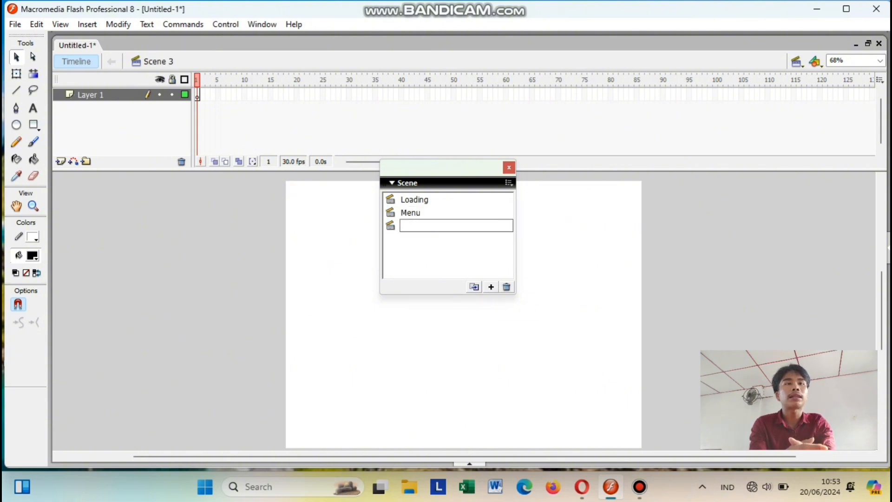
type("Tujuan")
key("Return")
Step: Add a fourth scene and name it Materi
left_click(490, 287)
double_click(414, 238)
key("BackSpace")
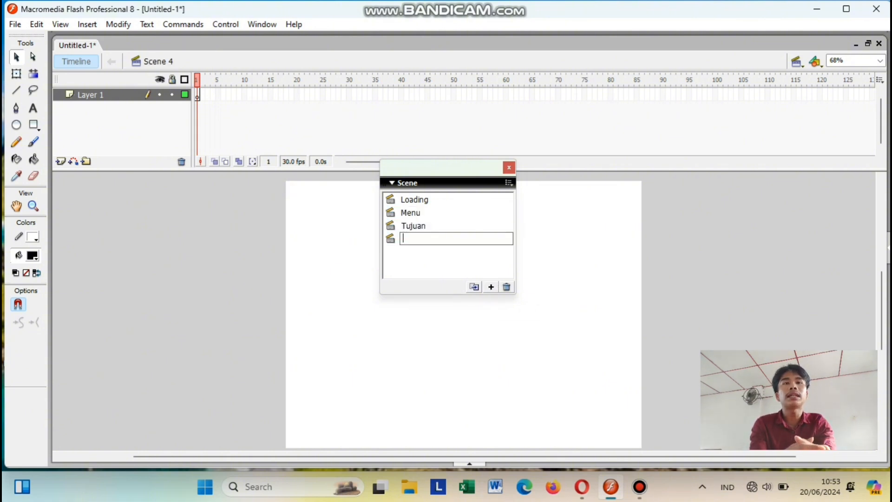
type("Materi")
key("Return")
Step: Add a fifth scene and name it Soal
left_click(491, 286)
double_click(414, 252)
type("Soal")
key("Return")
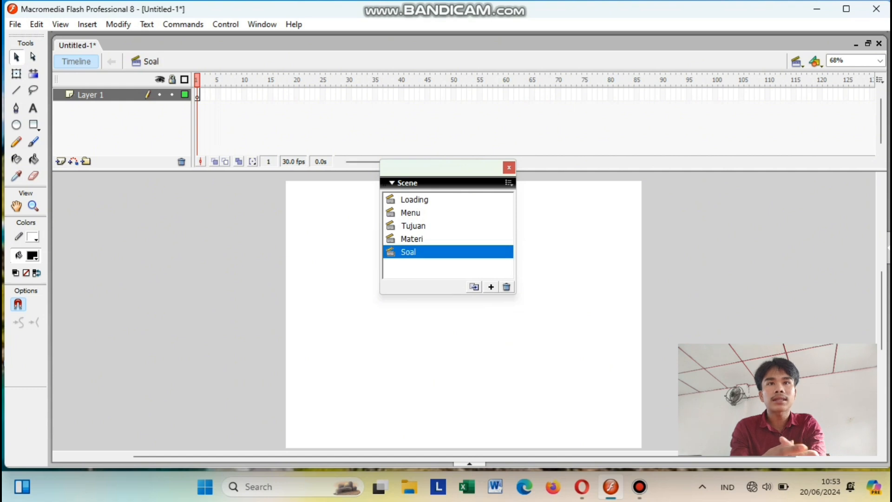
Step: Add a sixth scene named Profil and close the scene list
left_click(491, 287)
double_click(414, 264)
type("Profil")
key("Return")
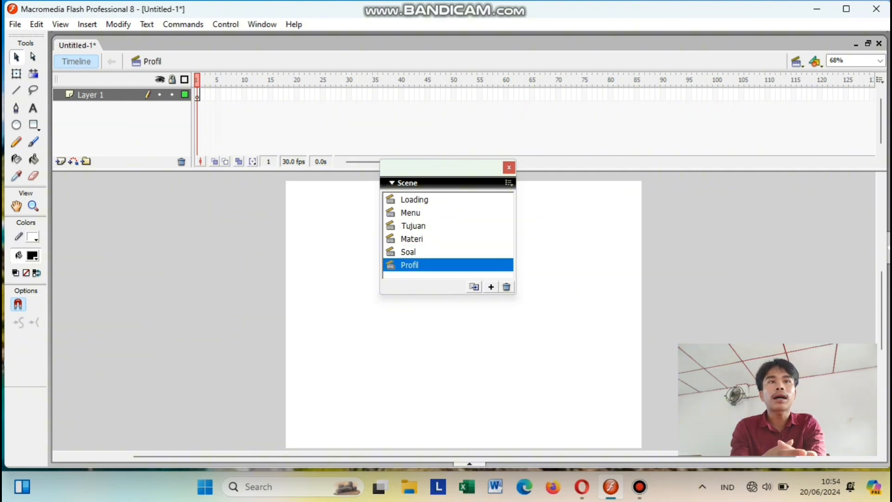
left_click(509, 168)
Step: Switch to the Loading scene and rename its only layer as background
left_click(797, 61)
left_click(829, 77)
double_click(91, 95)
key("BackSpace")
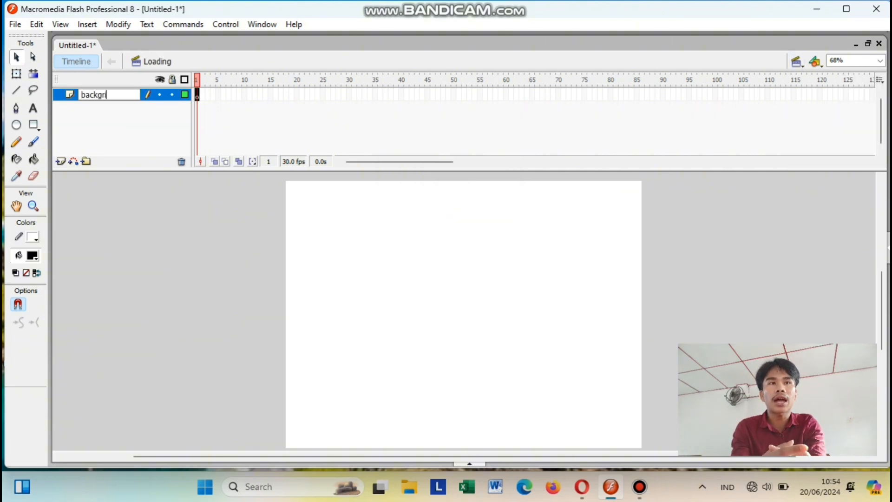
type("background")
key("Return")
Step: Add a layer named kotak loading above the background layer
left_click(61, 161)
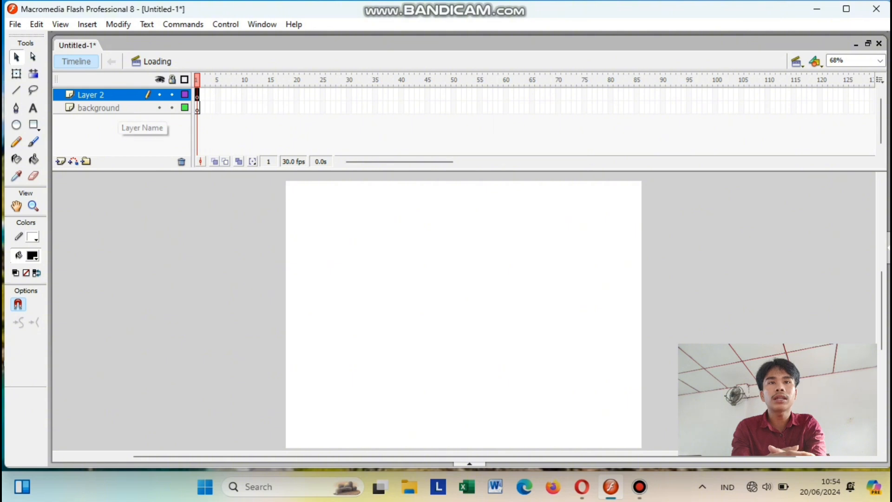
double_click(112, 95)
type("kotak loading")
key("Return")
Step: Add a layer named kotak luar loading above the kotak loading layer
left_click(61, 161)
double_click(96, 95)
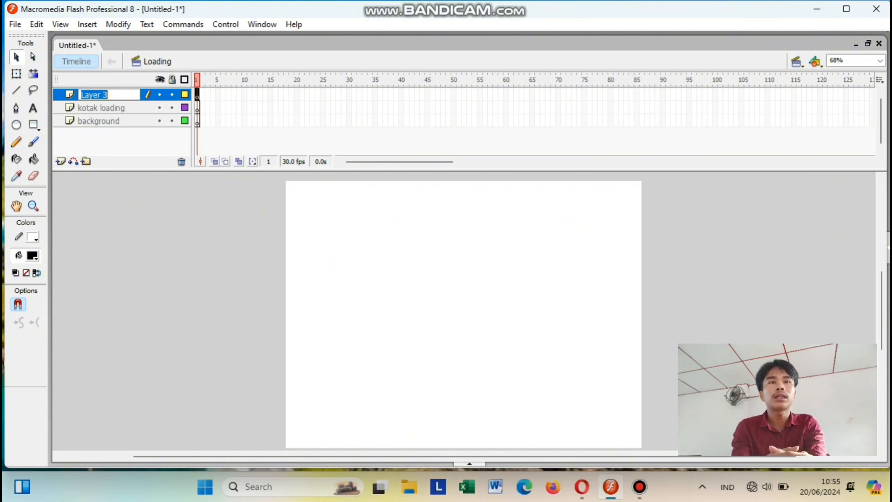
type("kotak luar loading")
key("Return")
Step: Add a layer named tulisan loading at the top of the layer stack
left_click(61, 161)
double_click(97, 95)
type("tul")
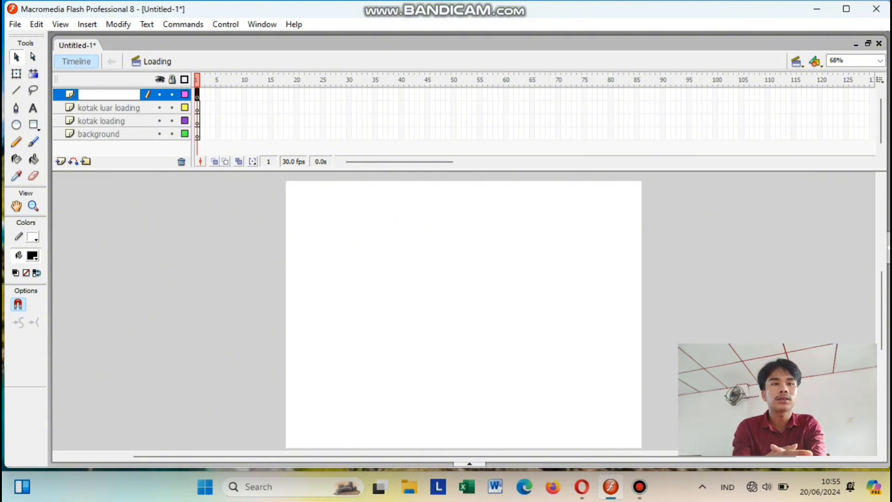
type("isan loading")
key("Return")
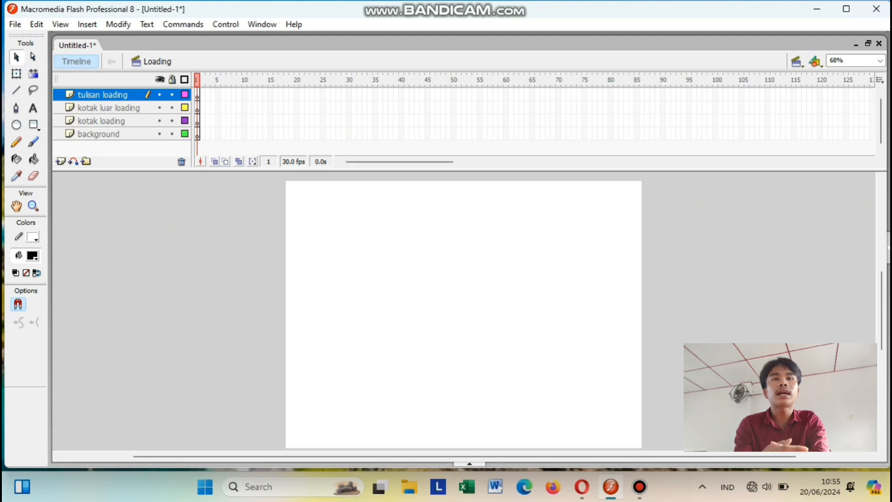
left_click(98, 134)
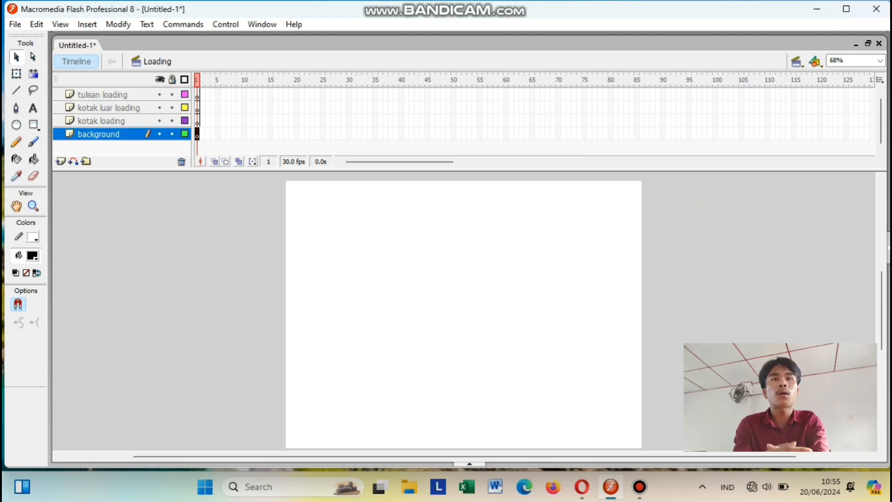
left_click(16, 24)
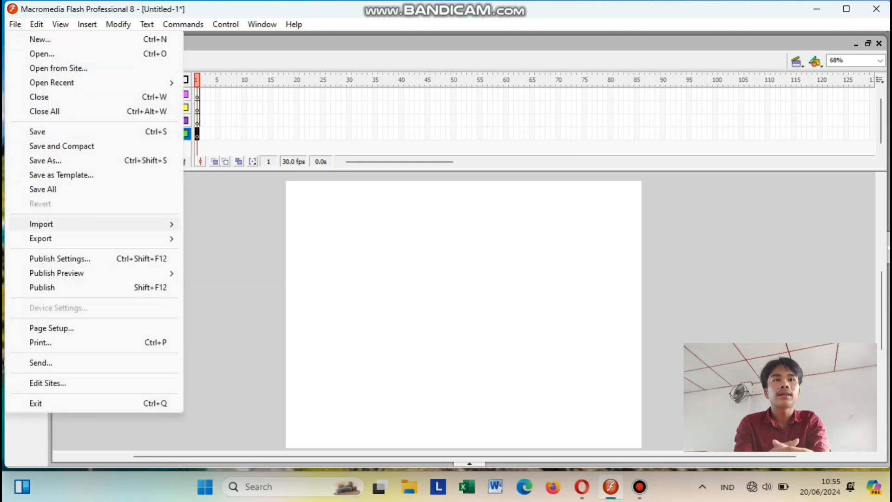
mouse_move(41, 224)
left_click(234, 223)
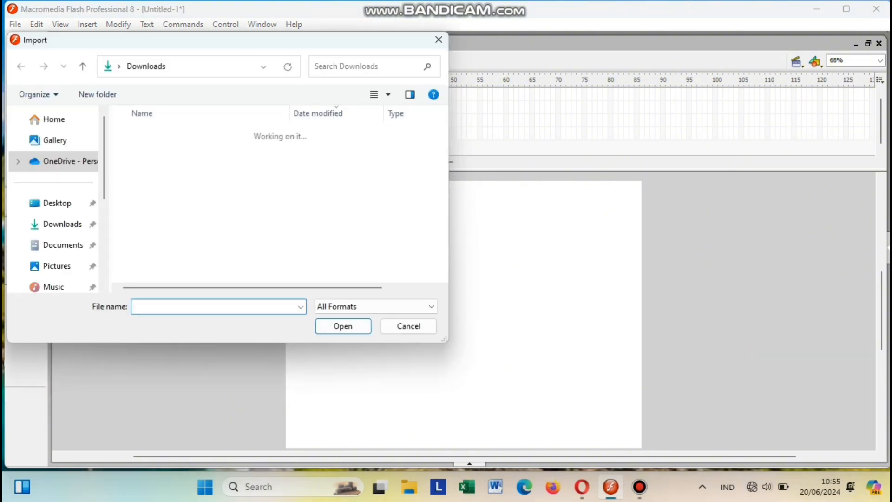
left_click(236, 150)
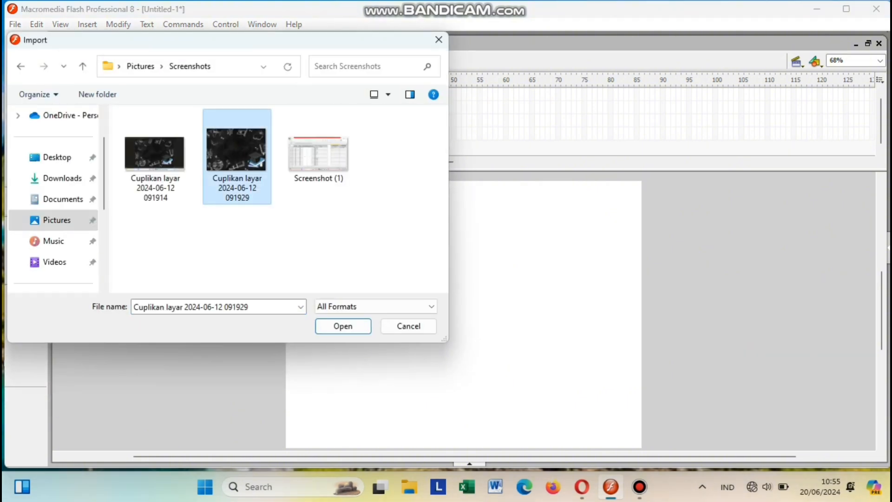
left_click(343, 325)
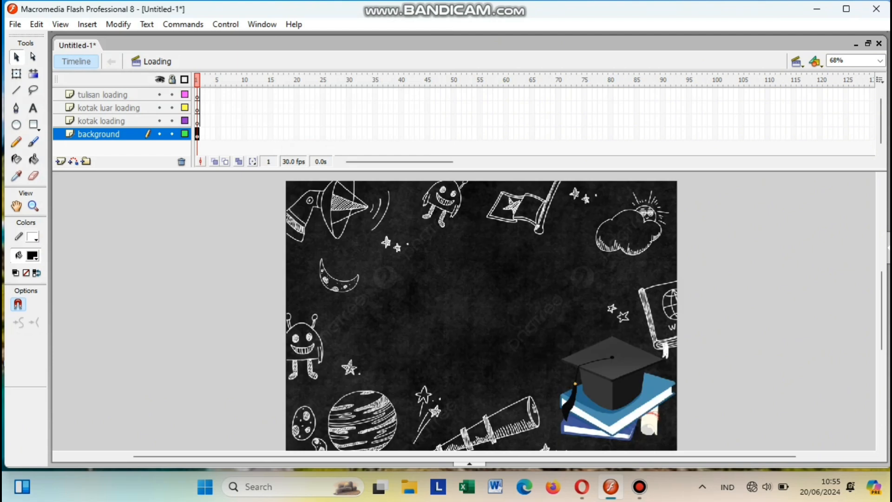
Step: Resize and move the imported chalkboard picture with Free Transform so it covers the whole stage
left_click(16, 73)
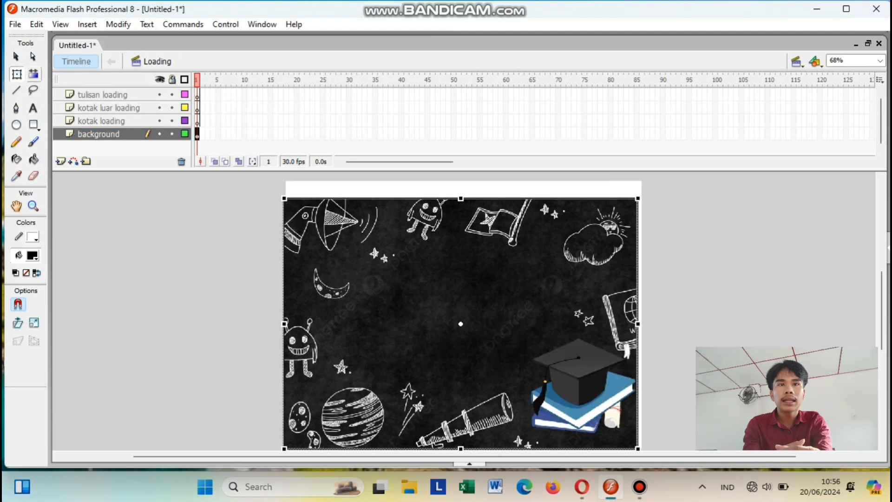
left_click_drag(461, 197, 463, 185)
left_click_drag(520, 314, 522, 284)
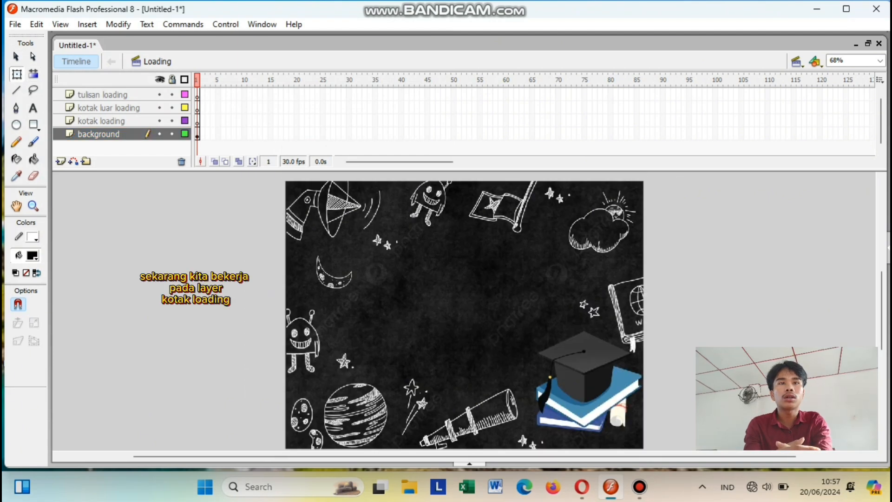
Step: Draw a wide red-filled rectangle without a stroke at the middle of the stage on the kotak loading layer
left_click(123, 121)
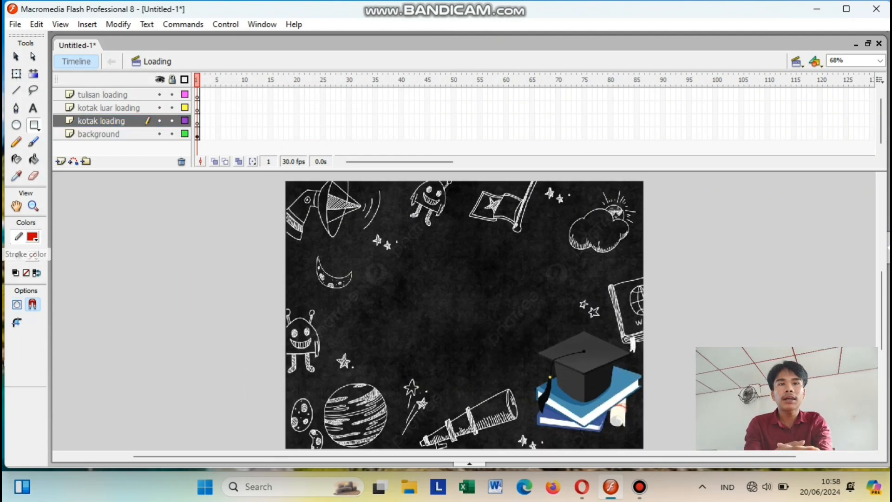
left_click(33, 256)
left_click(185, 257)
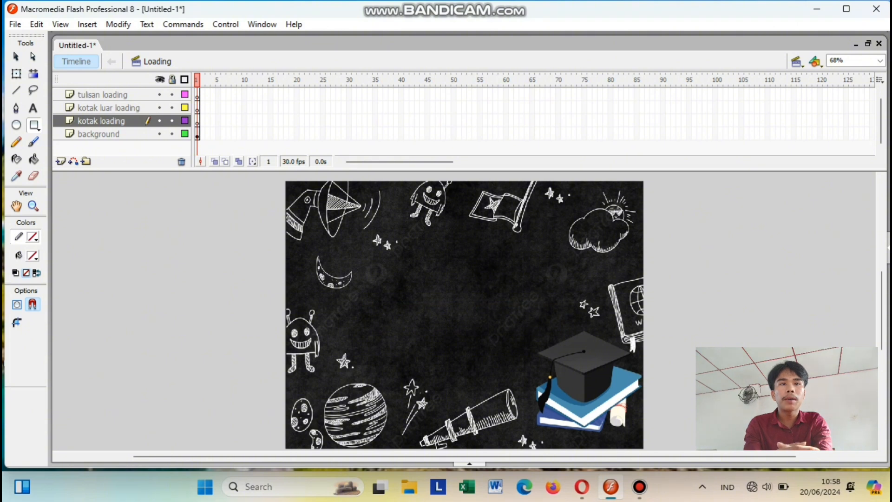
left_click(32, 255)
left_click(99, 344)
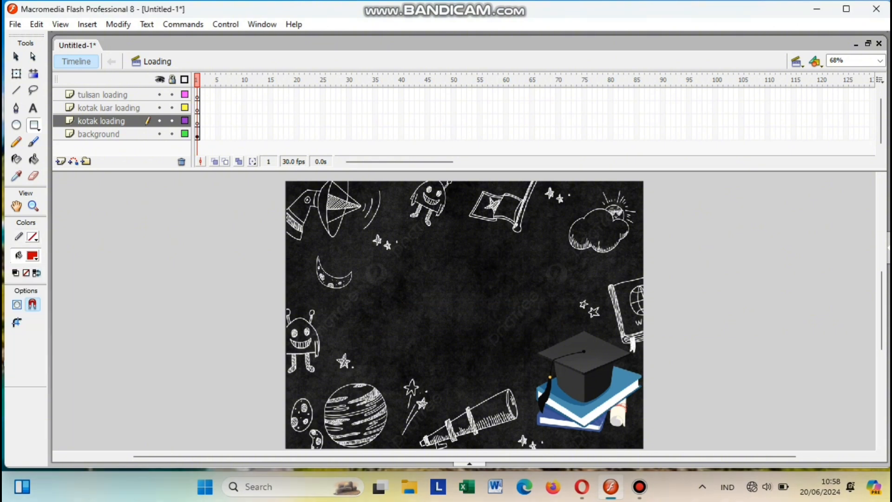
mouse_move(384, 300)
left_mouse_down()
mouse_move(481, 321)
mouse_move(568, 323)
left_mouse_up()
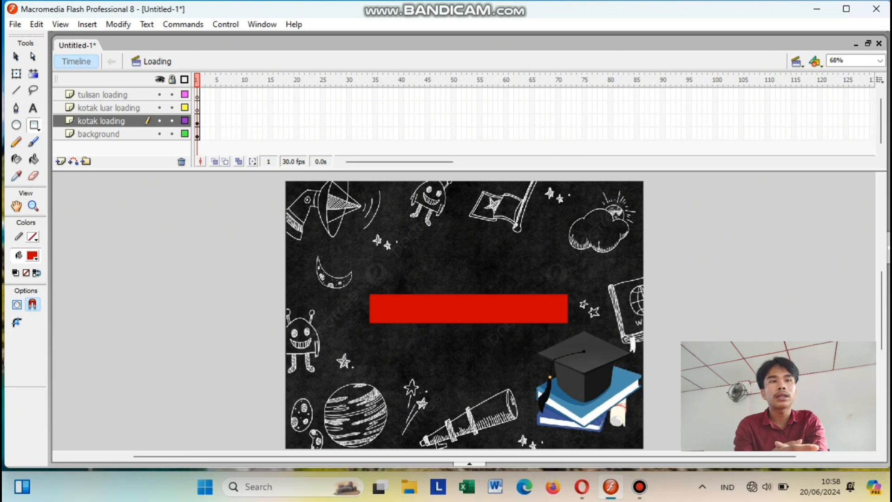
Step: Draw an unfilled rectangle with a white stroke just around the red bar on the kotak luar loading layer
left_click(109, 108)
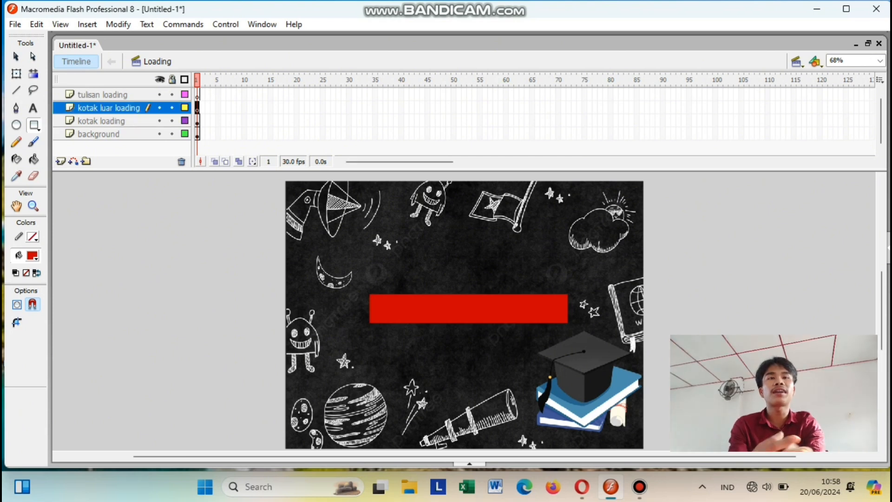
left_click(32, 255)
left_click(186, 275)
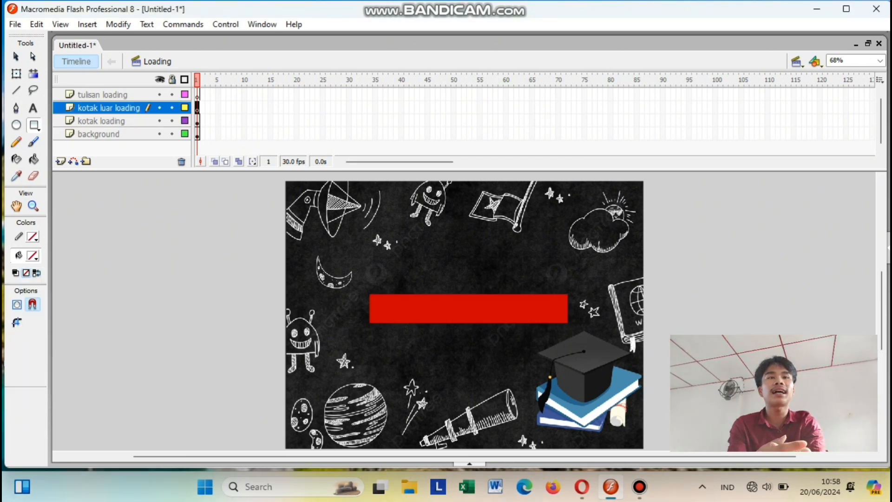
left_click(33, 237)
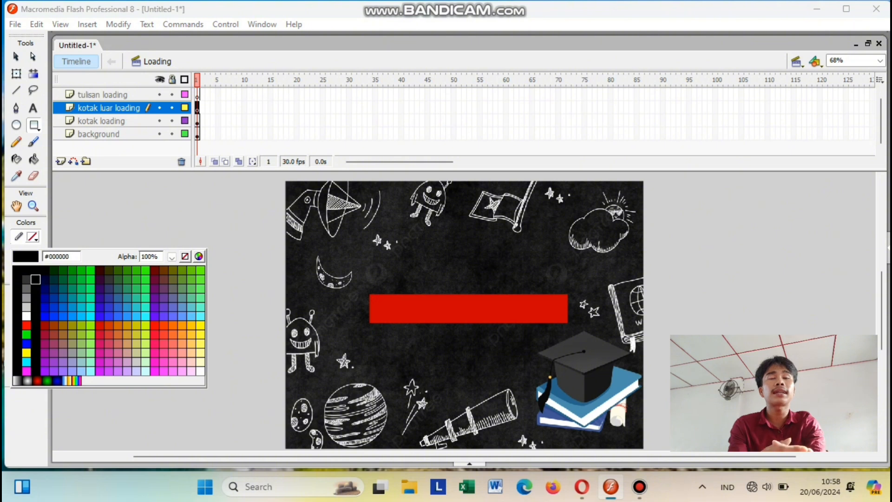
left_click(27, 316)
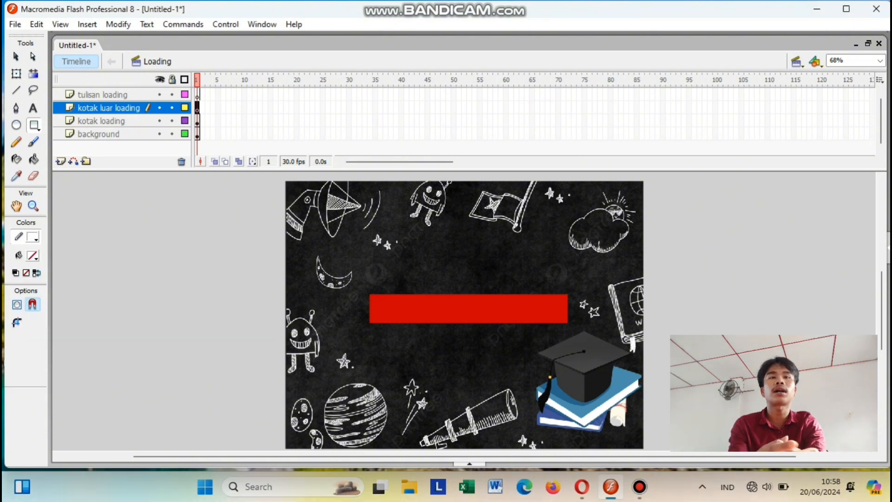
left_click_drag(361, 290, 574, 329)
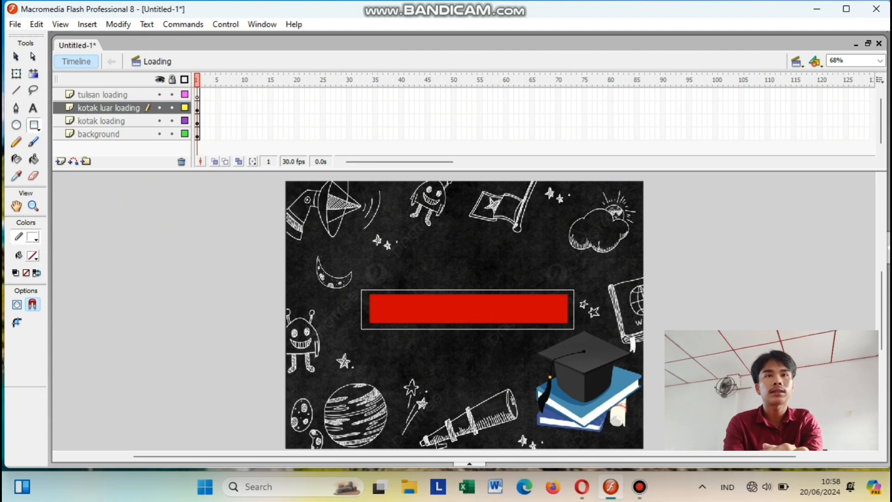
Step: Add a text box reading "LOADING ...." above the loading bar on the tulisan loading layer
left_click(103, 94)
key("t")
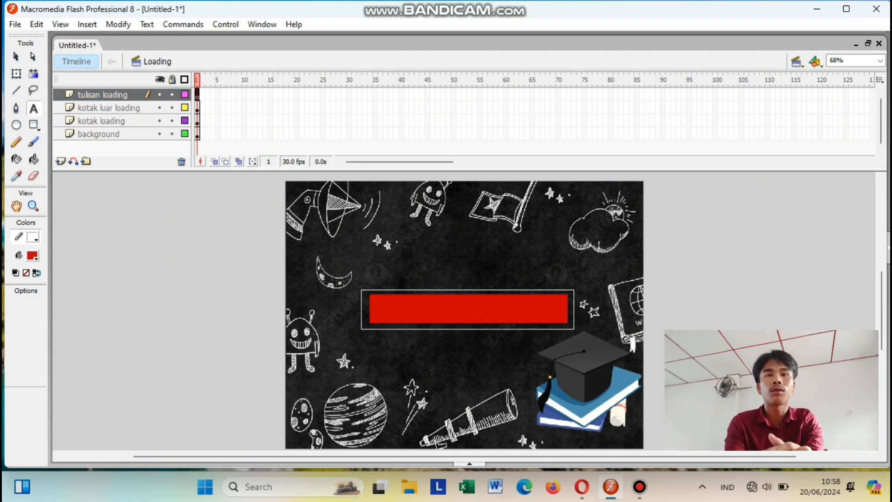
left_click_drag(510, 272, 511, 272)
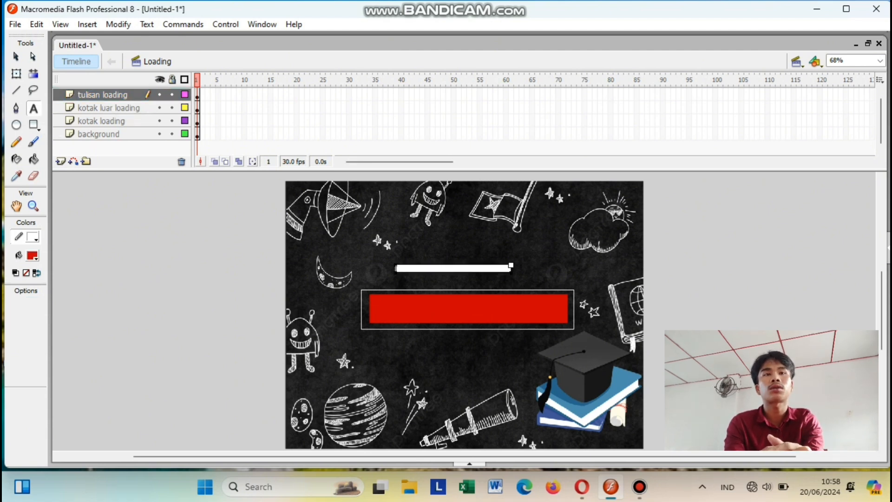
type("LOA")
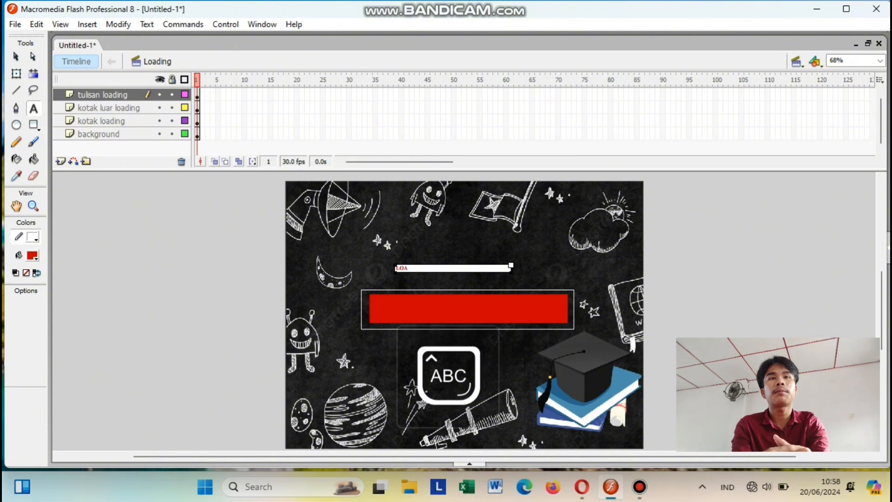
type("DING ...")
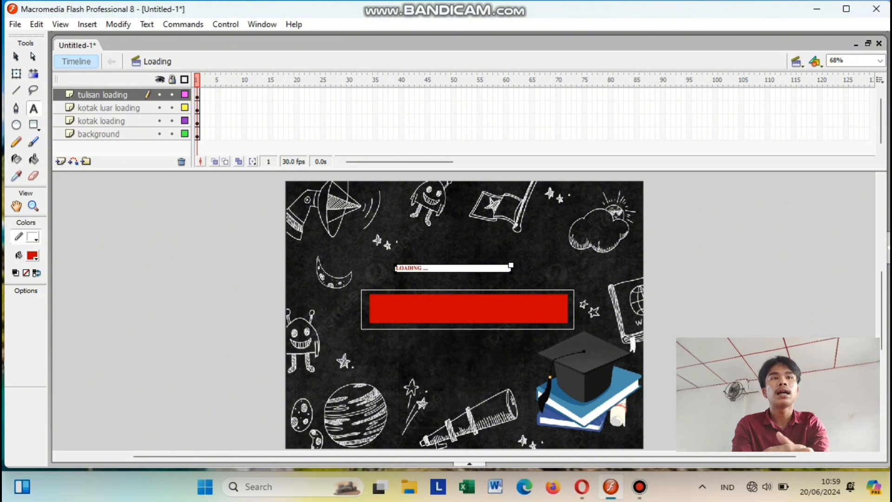
Step: Set the LOADING text to size 36 and move it to the centre above the loading bar
left_click(147, 24)
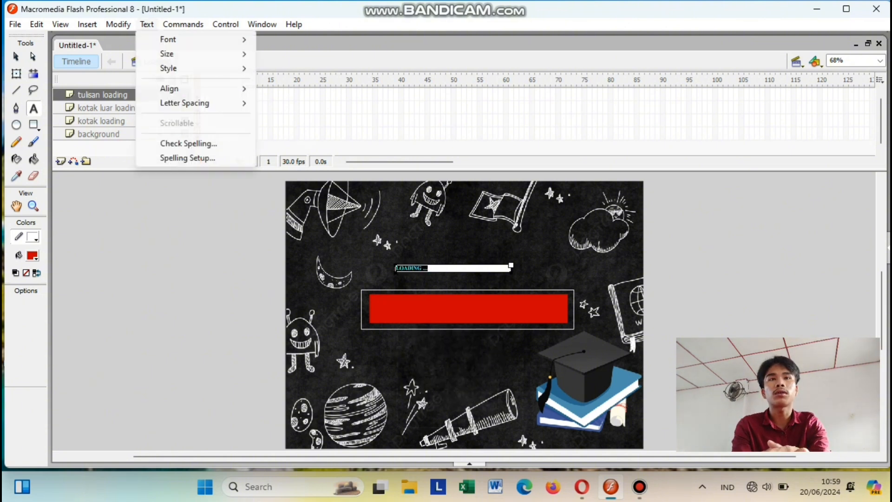
mouse_move(167, 54)
left_click(281, 168)
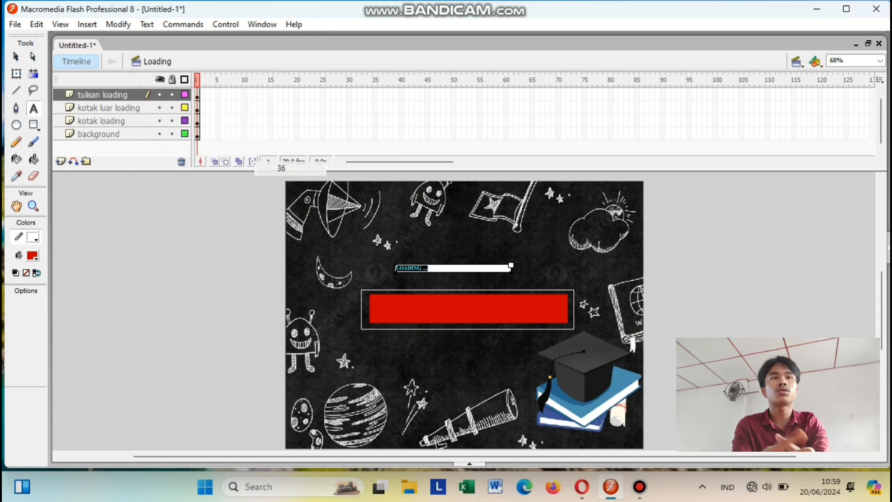
left_click(16, 74)
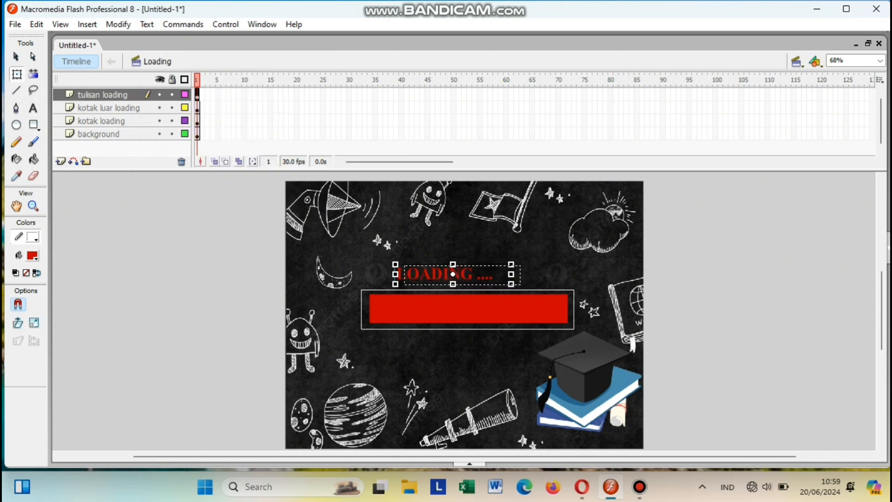
left_click_drag(441, 275, 451, 273)
left_click(464, 356)
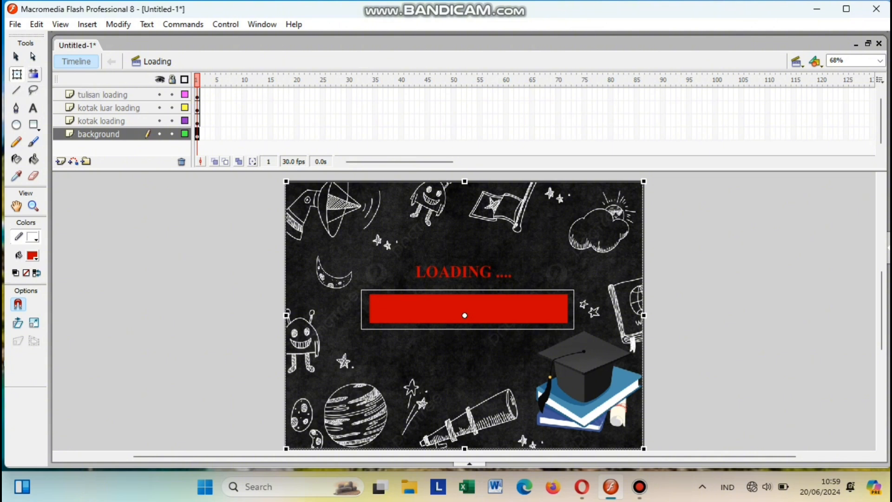
Step: Recolour the "LOADING ...." text to white (#FFFFFF)
left_click(16, 56)
double_click(495, 272)
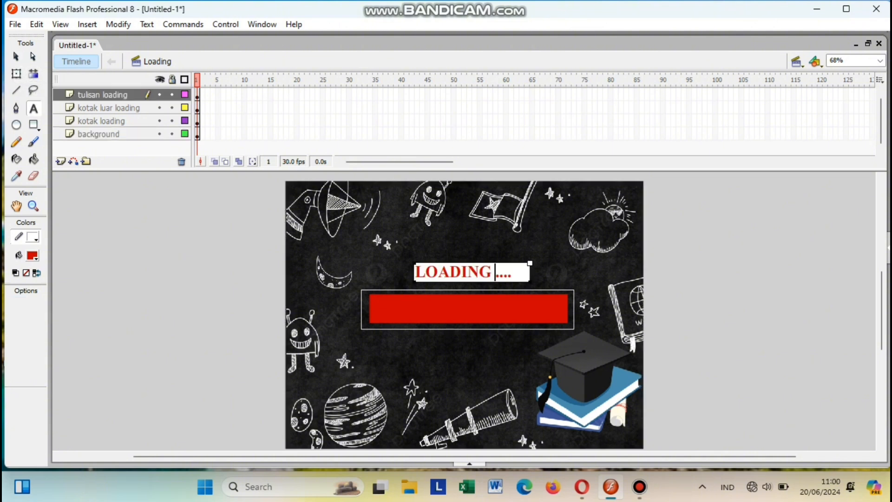
key("ctrl+a")
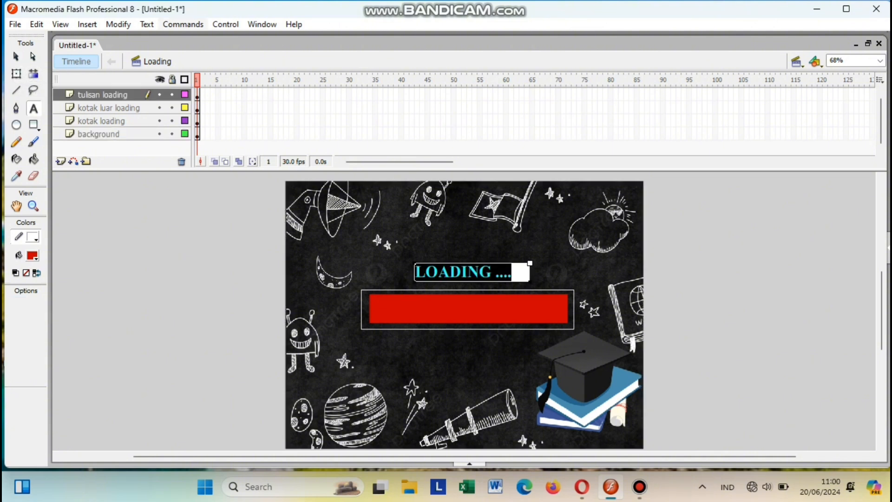
left_click(146, 24)
mouse_move(200, 103)
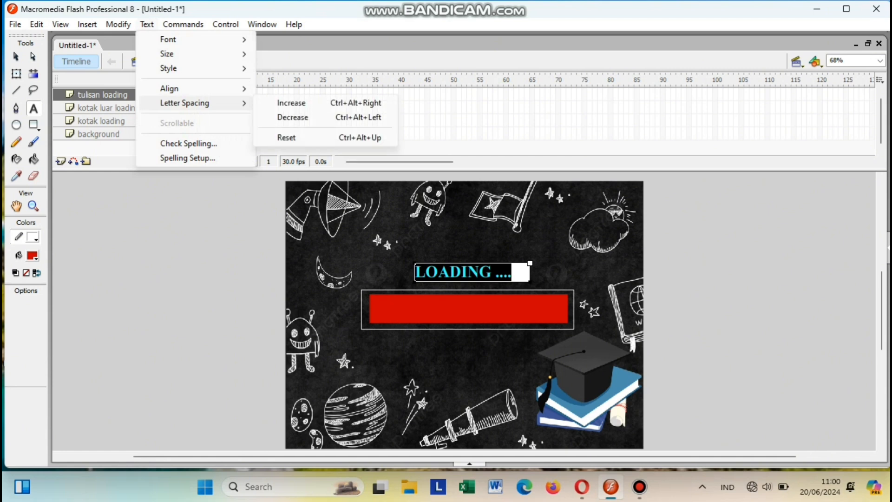
left_click(33, 255)
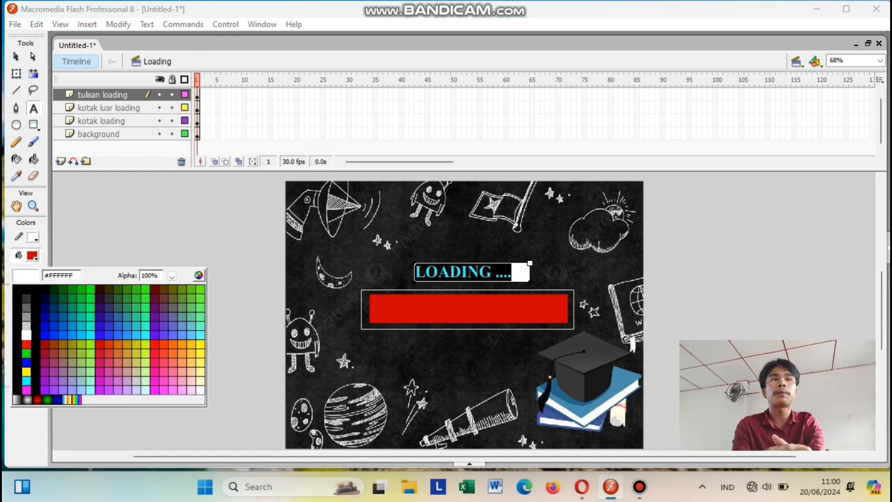
left_click(27, 335)
left_click(185, 288)
left_click(16, 74)
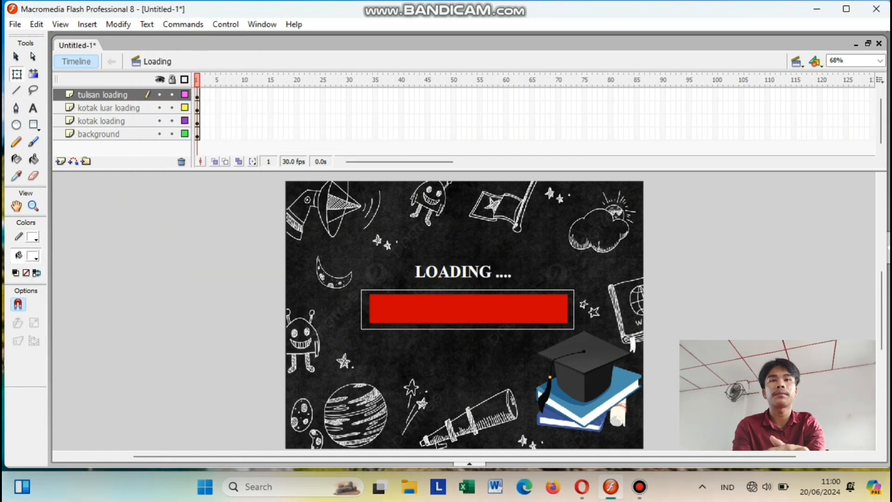
Step: Insert a keyframe at frame 45 on the tulisan loading, kotak luar loading, kotak loading and background layers
right_click(426, 94)
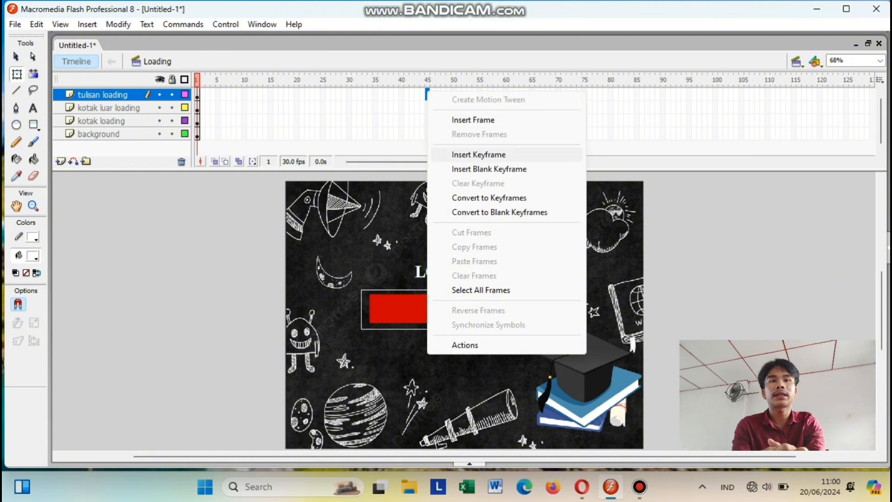
left_click(479, 155)
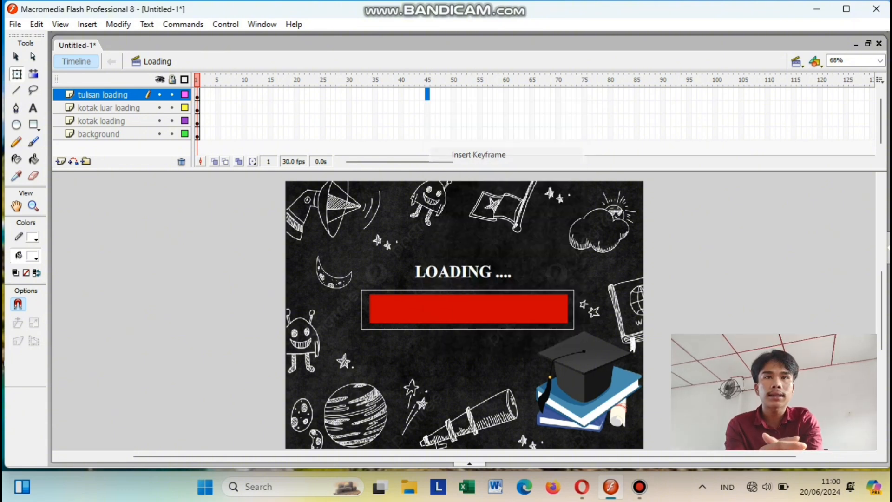
right_click(426, 108)
left_click(477, 170)
right_click(426, 120)
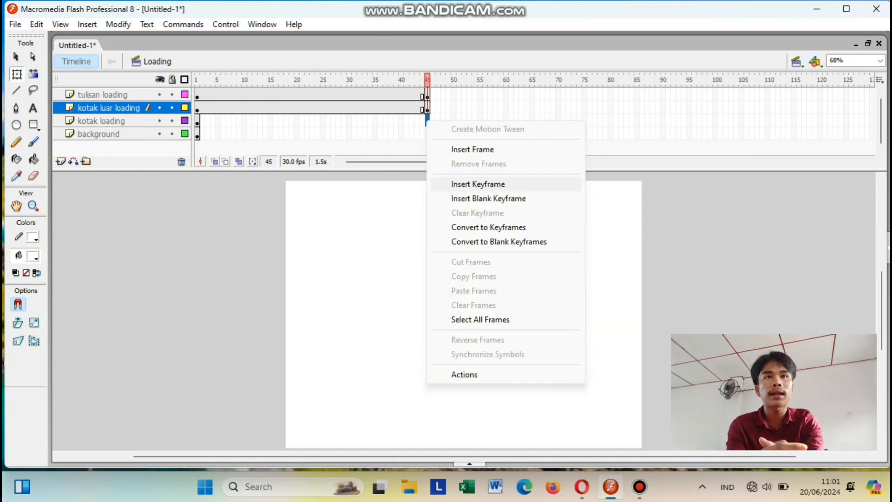
left_click(478, 184)
right_click(426, 134)
left_click(480, 200)
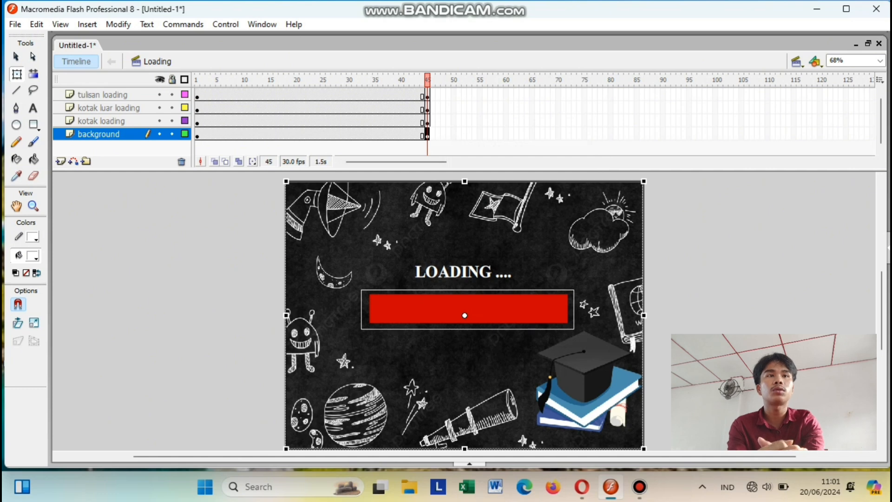
Step: Create a motion tween on the kotak loading layer from frame 1 to frame 45
left_click(196, 121)
left_click(138, 121)
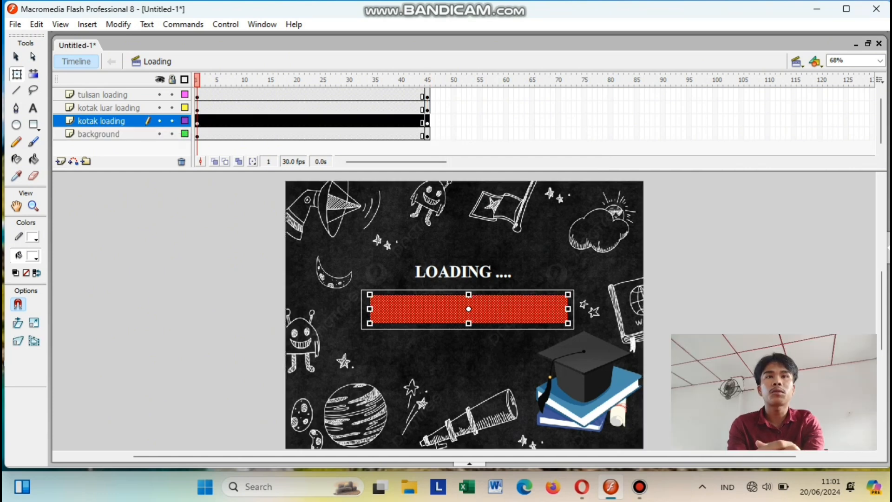
right_click(199, 120)
left_click(228, 126)
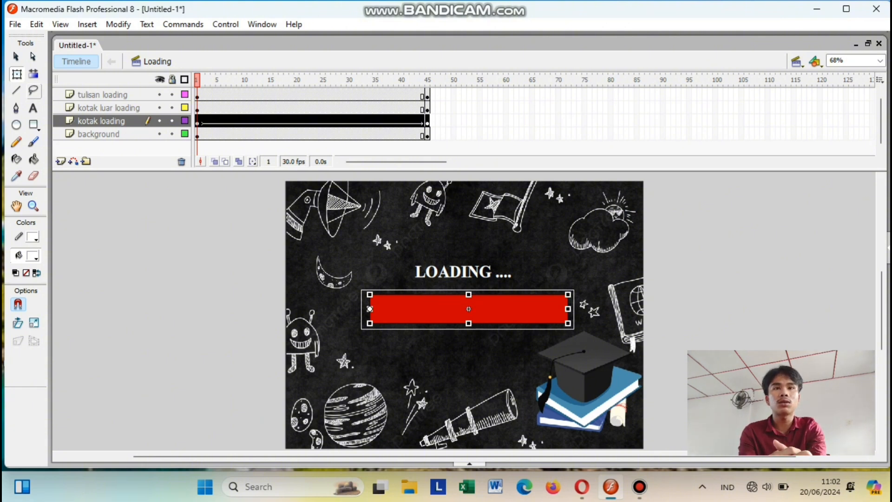
Step: Shrink the red bar at frame 1 to a small block at its left end and move its frame 45 transformation point to the left edge
left_click_drag(568, 308, 400, 311)
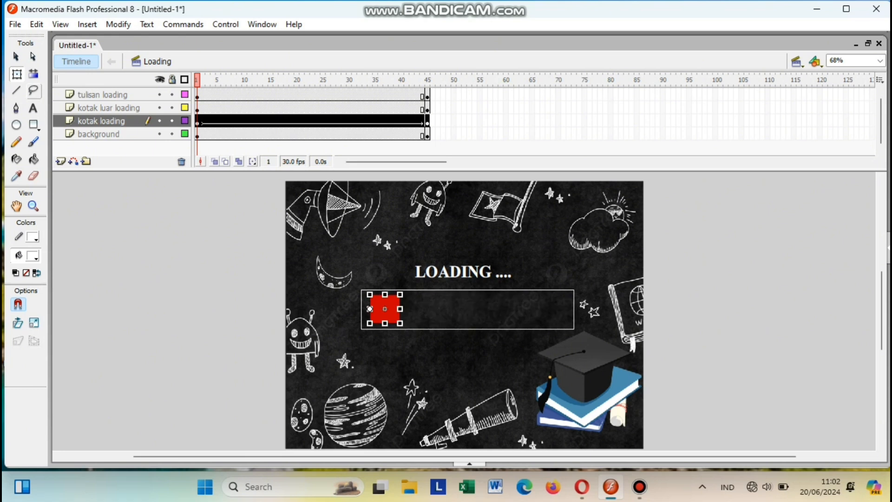
left_click(428, 123)
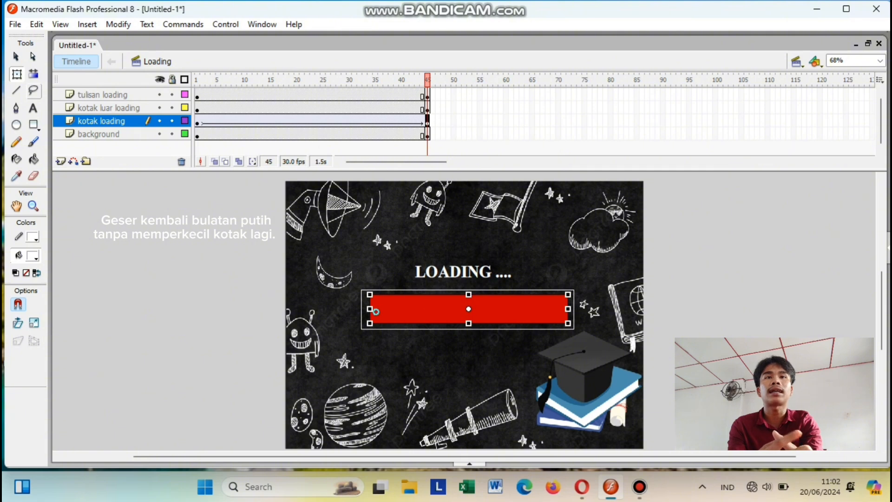
left_click_drag(376, 311, 370, 309)
Step: Test the Loading scene to check the bar animation, and close the preview
left_click(225, 24)
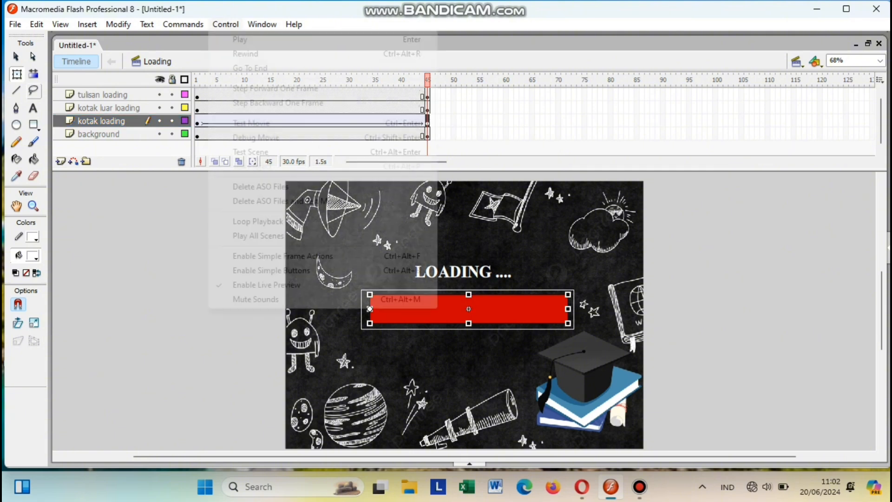
left_click(251, 151)
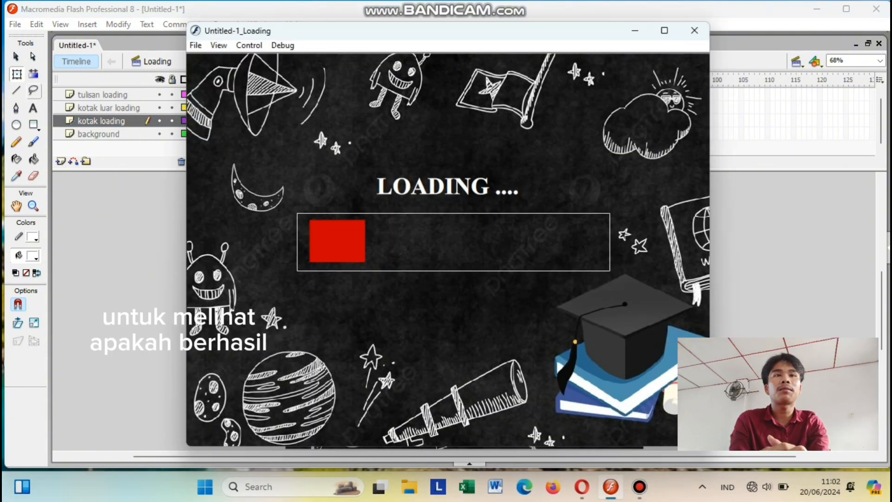
left_click(694, 31)
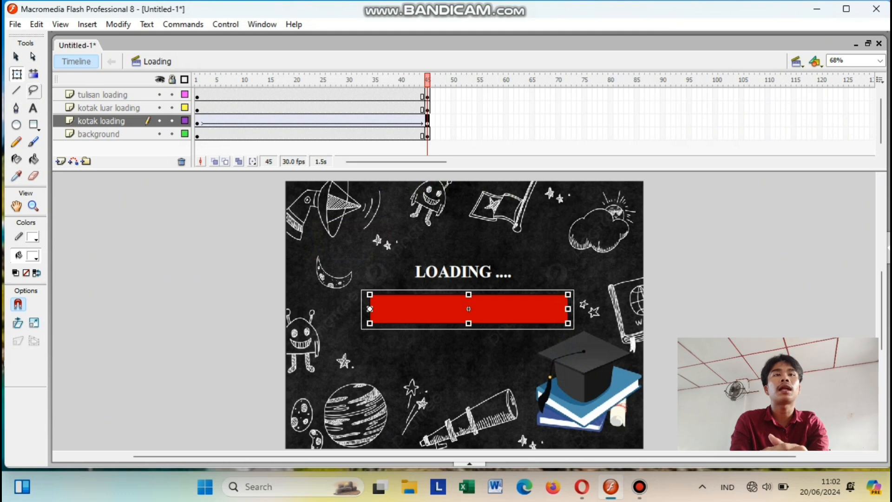
Step: Add a goto action to frame 45 of the kotak loading layer that goes to and stops at frame 1 of the Menu scene
right_click(427, 122)
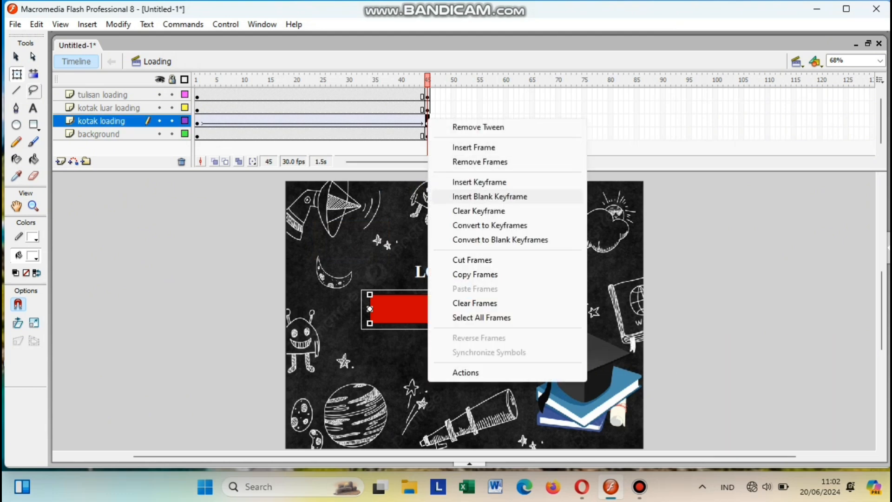
left_click(465, 372)
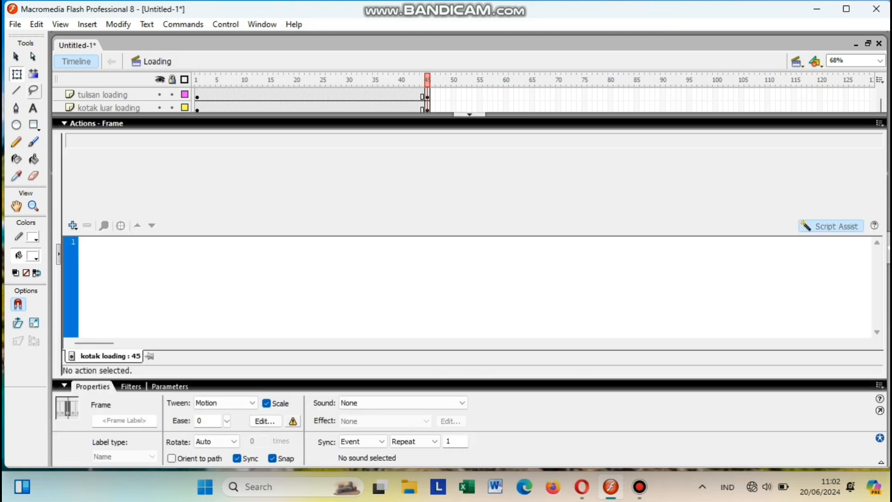
left_click(73, 225)
mouse_move(118, 241)
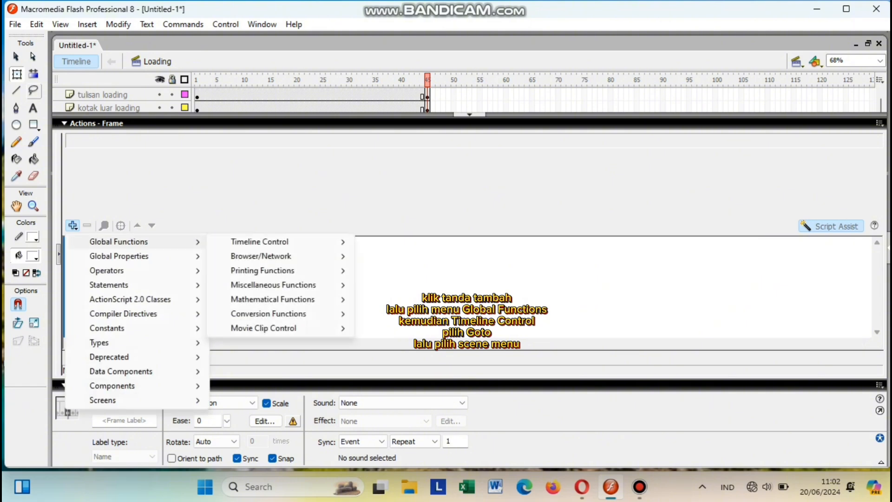
mouse_move(260, 242)
left_click(384, 242)
left_click(195, 160)
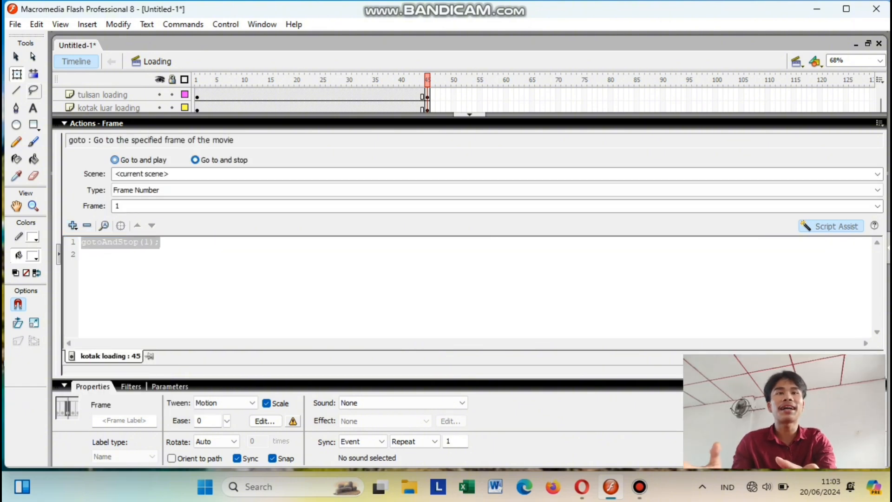
left_click(877, 174)
left_click(122, 220)
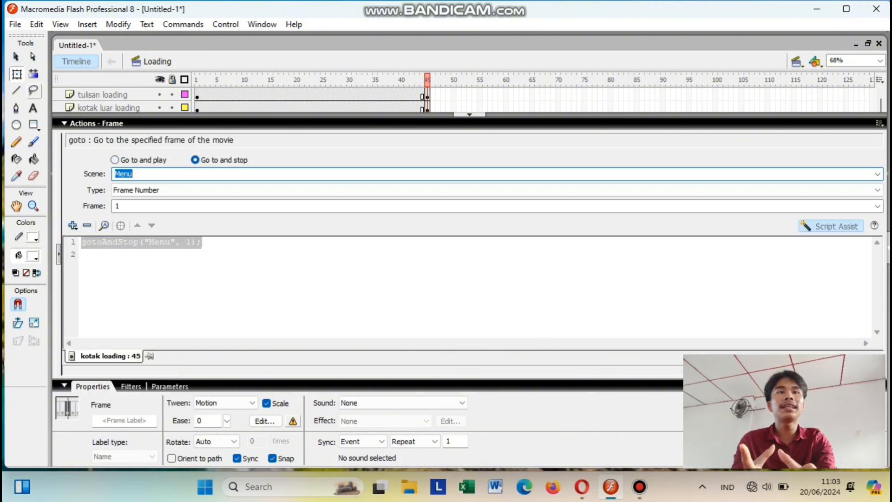
left_click(469, 115)
Step: Test the whole movie to check the jump from Loading to Menu, and close the preview
left_click(225, 25)
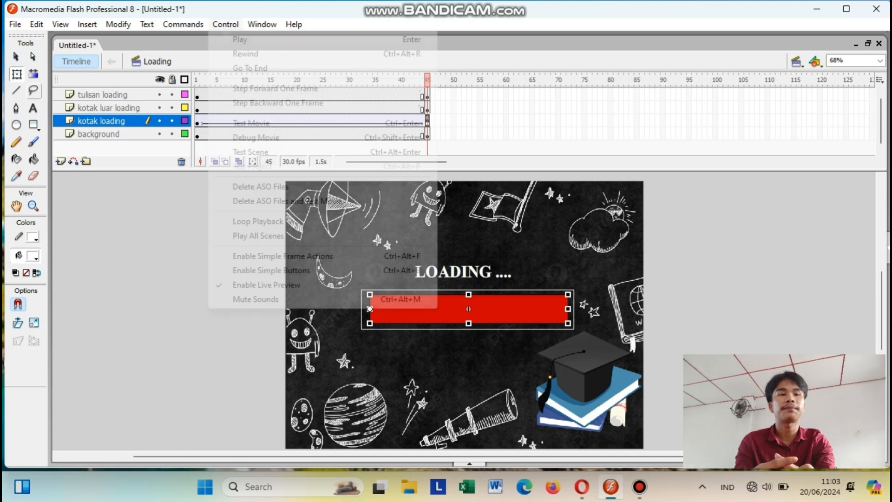
left_click(251, 123)
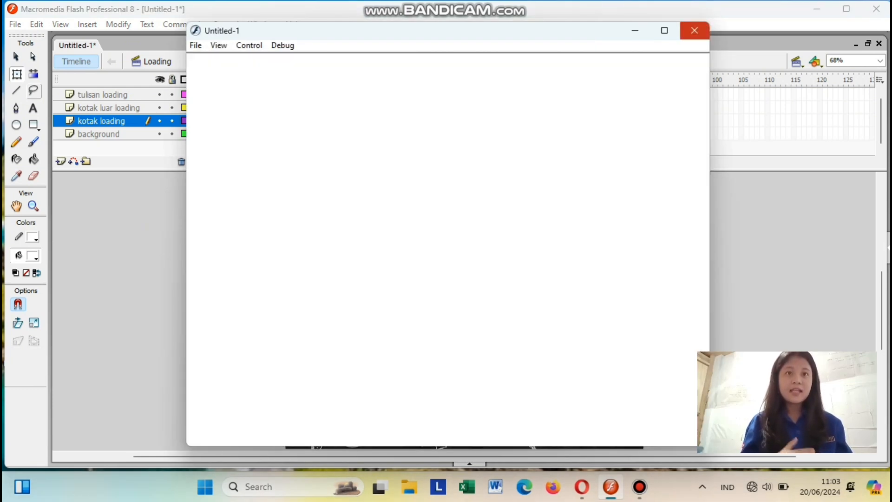
left_click(694, 30)
Step: Switch to the Menu scene and rename its only layer as Background
left_click(815, 61)
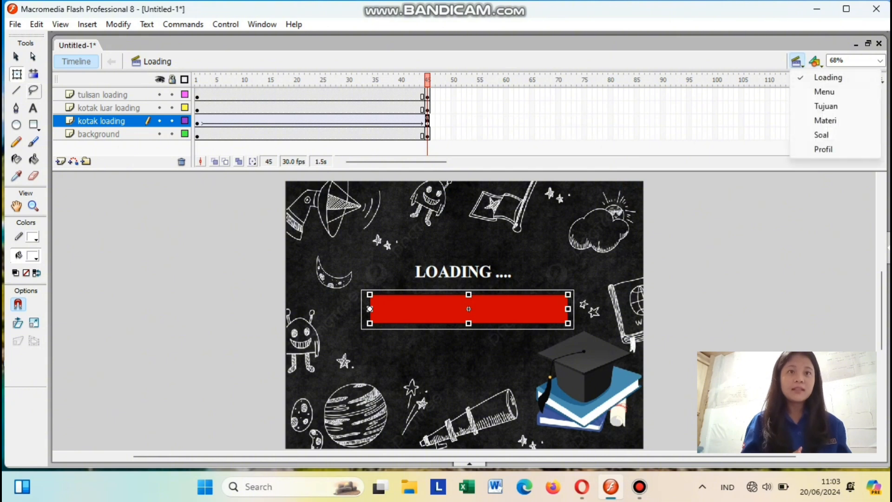
left_click(829, 91)
double_click(90, 95)
type("BACKGRO")
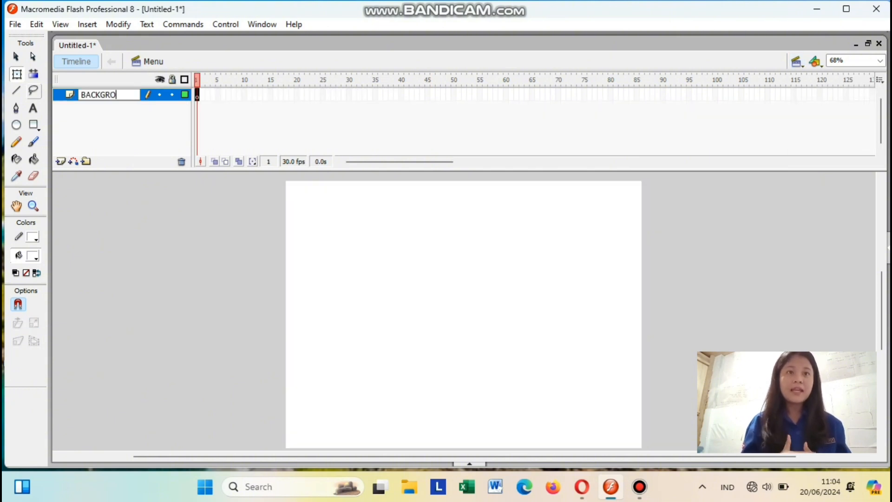
key("BackSpace")
key("BackSpace")
key("BackSpace")
key("BackSpace")
key("BackSpace")
key("BackSpace")
key("Caps_Lock")
type("ackground")
key("Return")
Step: Add two layers above Background named "tulisan IPA" and "tujuan"
left_click(60, 161)
double_click(91, 94)
key("BackSpace")
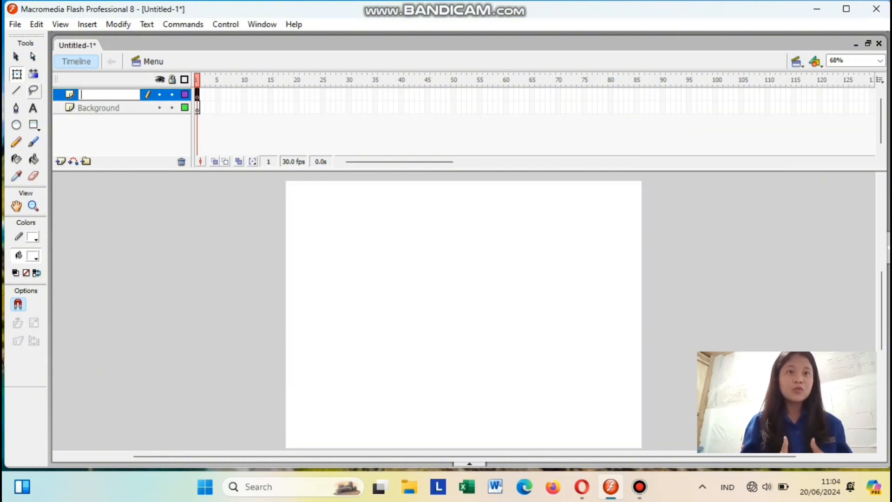
key("Return")
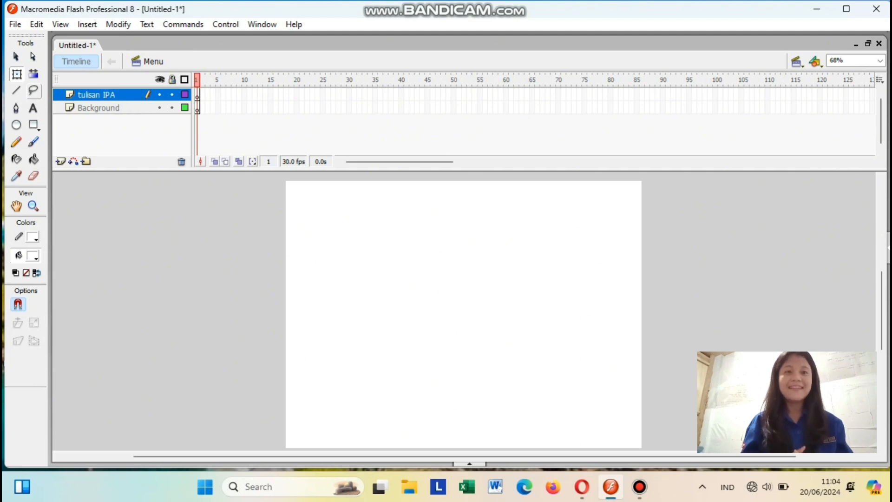
left_click(60, 162)
double_click(94, 94)
type("tujuan")
key("Return")
Step: Add three more layers above tujuan, named "materi", "soal" and "profil"
left_click(60, 161)
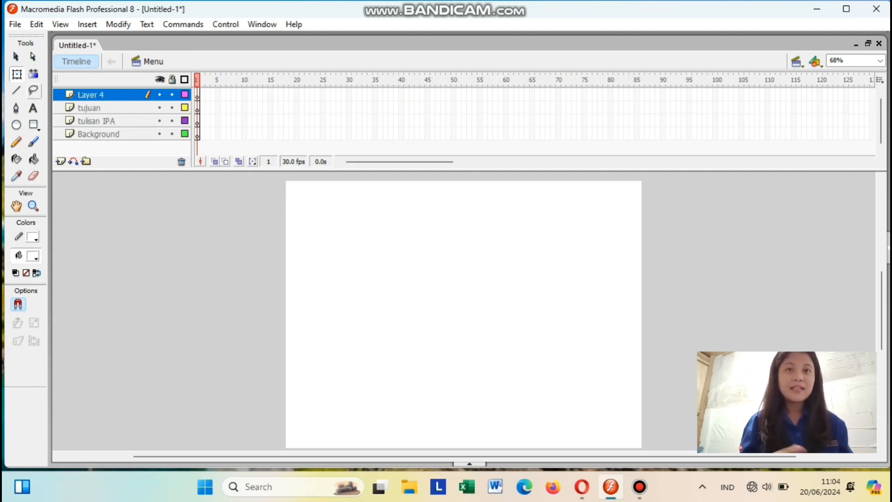
double_click(91, 95)
type("materi")
key("Return")
left_click(61, 161)
double_click(91, 95)
type("soal")
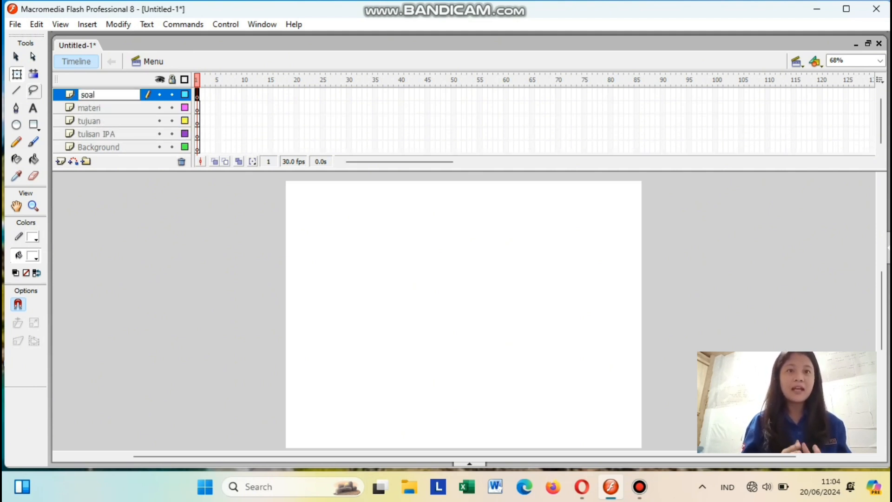
key("Return")
left_click(61, 161)
double_click(90, 95)
type("profil")
key("Return")
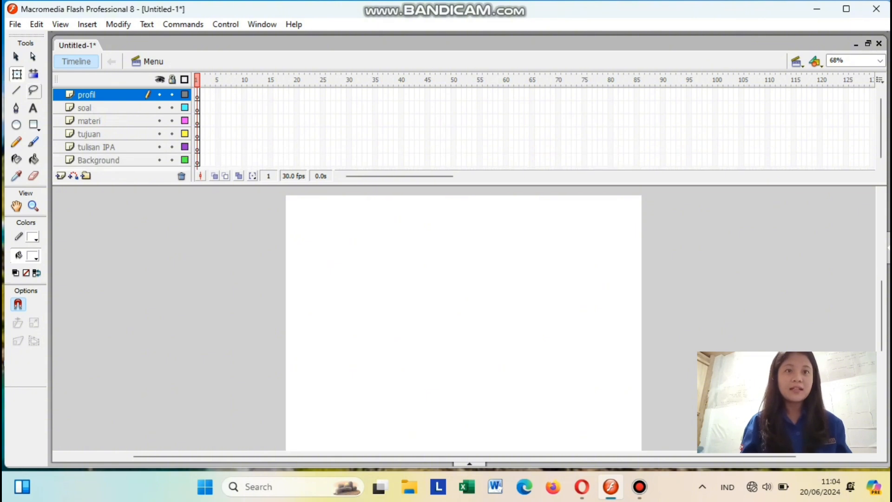
Step: Import the pale wood-plank image from the Downloads folder onto the stage on the Background layer
left_click(133, 160)
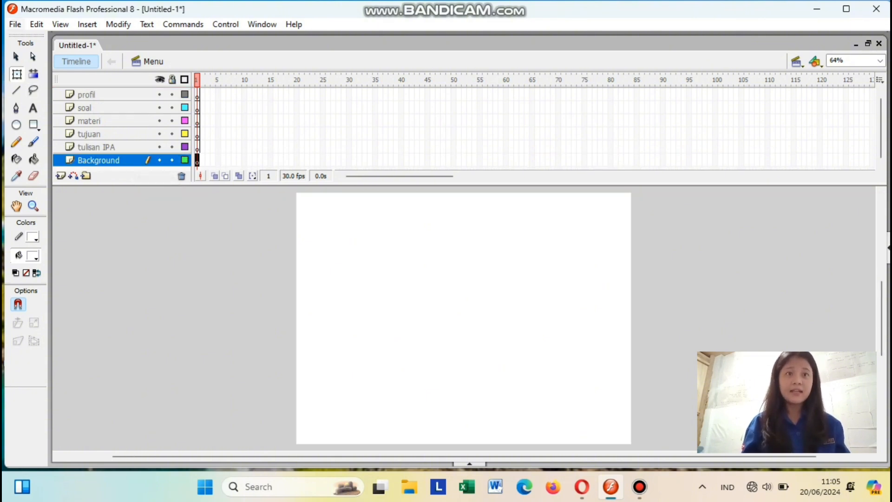
left_click(15, 25)
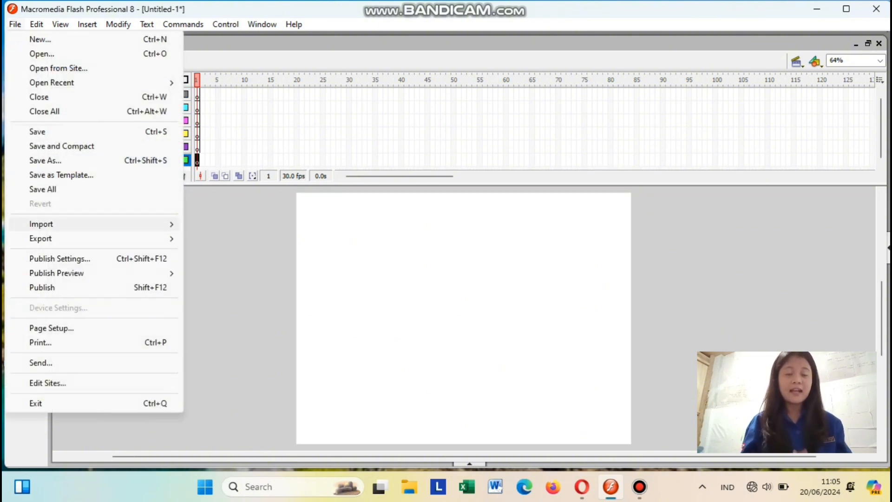
key("Right")
key("Return")
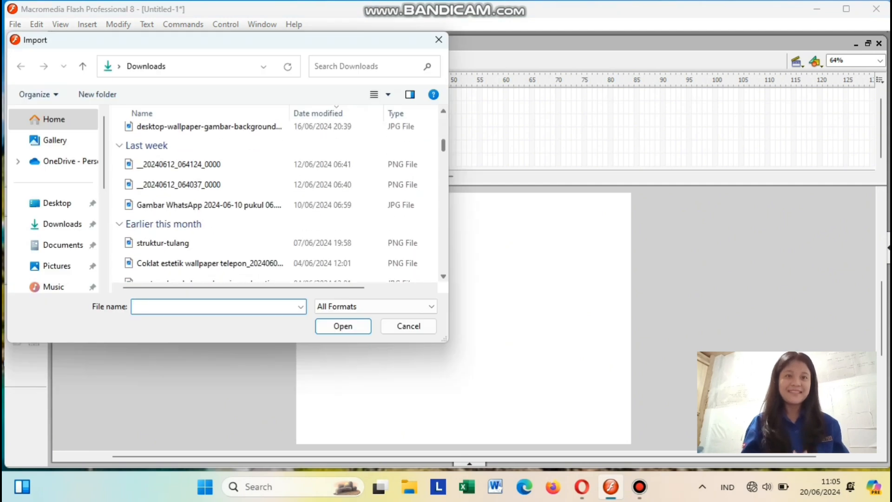
scroll(278, 200, "down", 1)
left_click(209, 206)
key("Return")
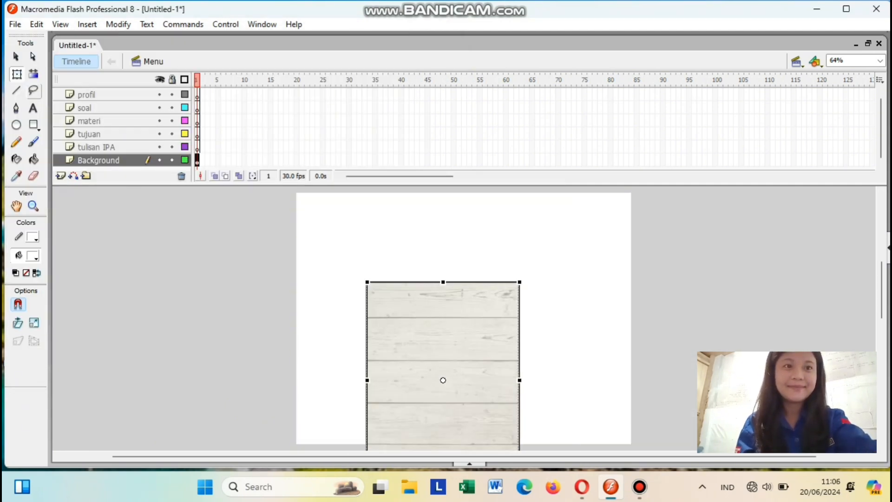
Step: Add the text "IPA" in black near the top centre of the stage on the tulisan IPA layer
left_click(96, 147)
left_click(33, 108)
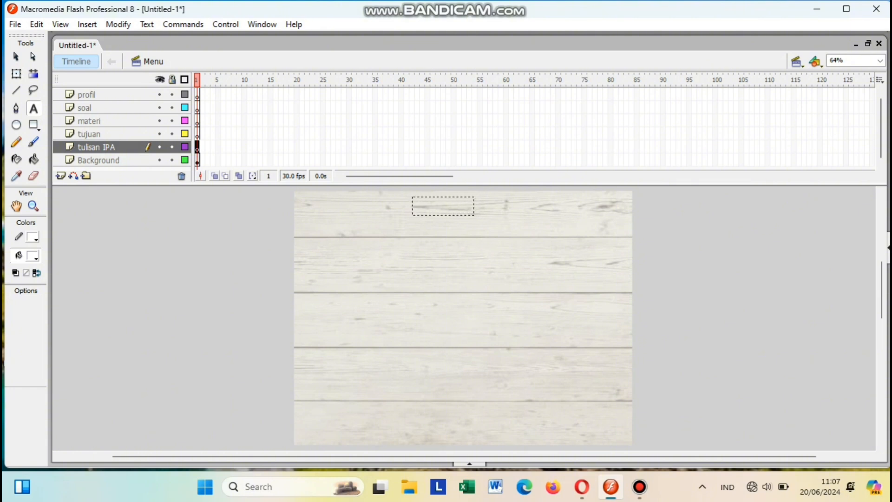
left_click_drag(412, 197, 480, 215)
key("Caps_Lock")
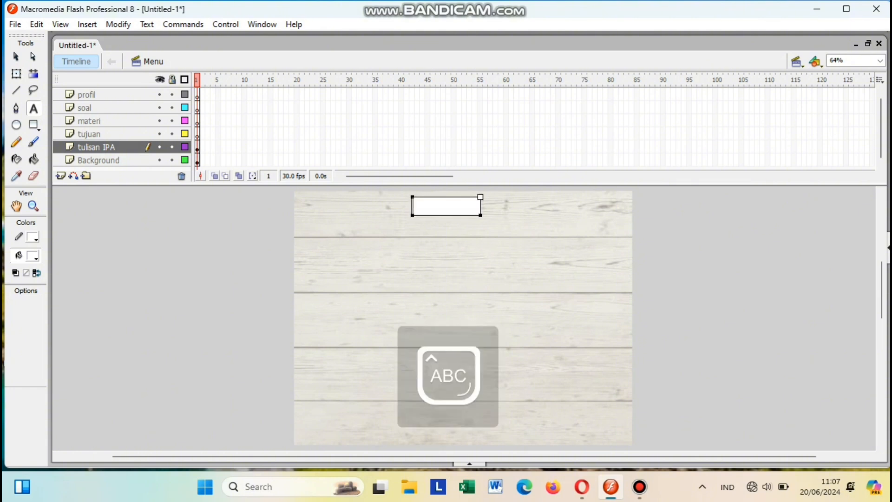
left_click(32, 256)
mouse_move(438, 205)
left_mouse_down()
mouse_move(412, 205)
mouse_move(441, 223)
left_mouse_up()
left_click(27, 290)
left_click(16, 57)
key("t")
Step: Set the font size of the IPA title text to 48
double_click(439, 222)
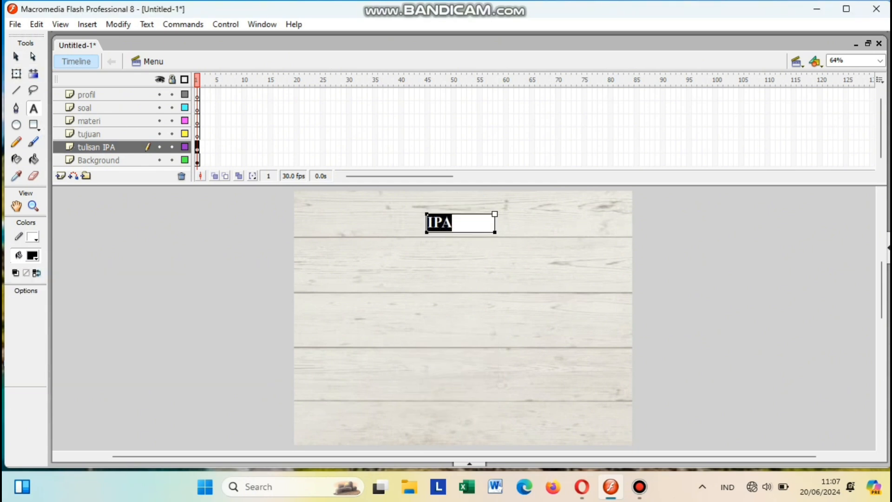
left_click(146, 24)
mouse_move(166, 53)
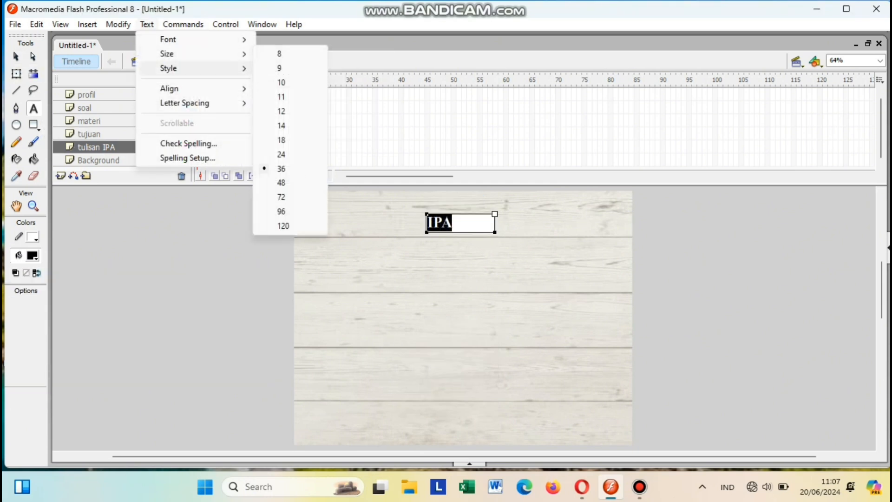
left_click(281, 182)
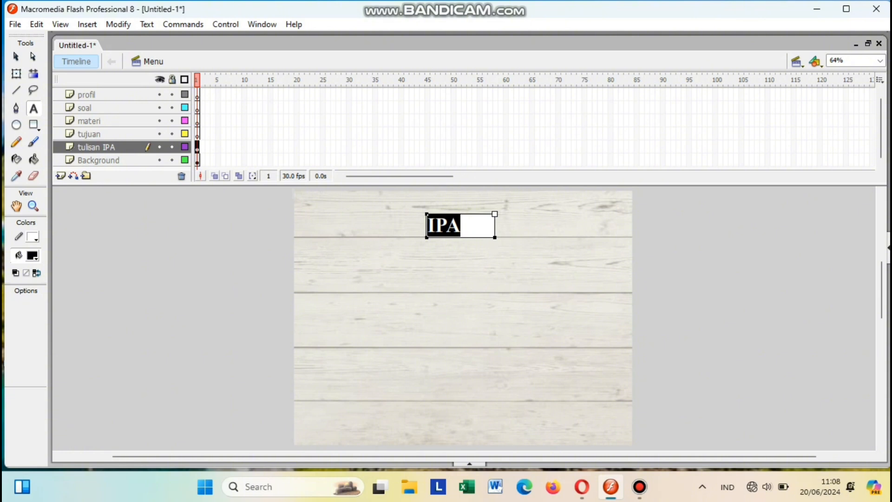
Step: Import the TUJUAN PEMBELAJARAN image from the Downloads folder onto the stage
left_click(89, 134)
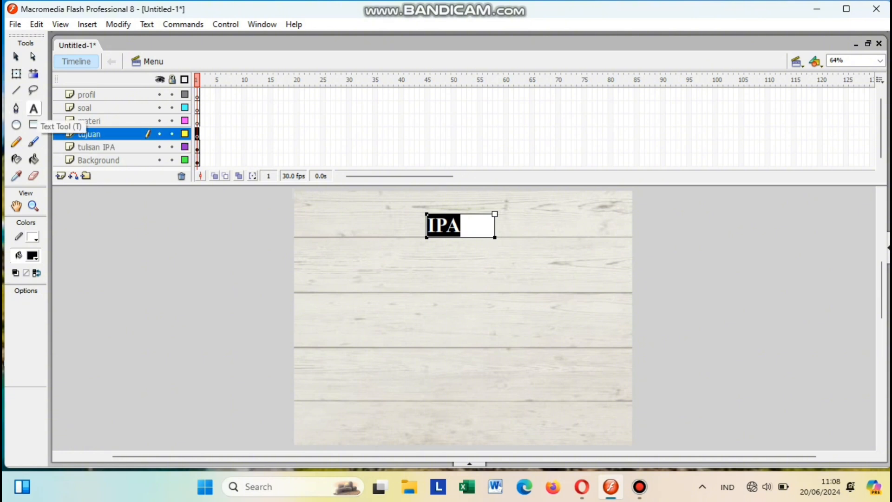
left_click(16, 74)
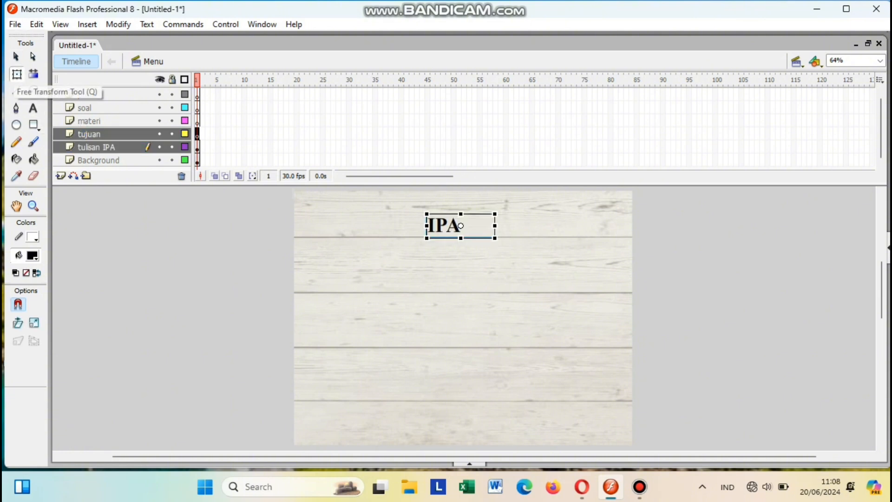
left_click(15, 24)
left_click(15, 24)
left_click(37, 25)
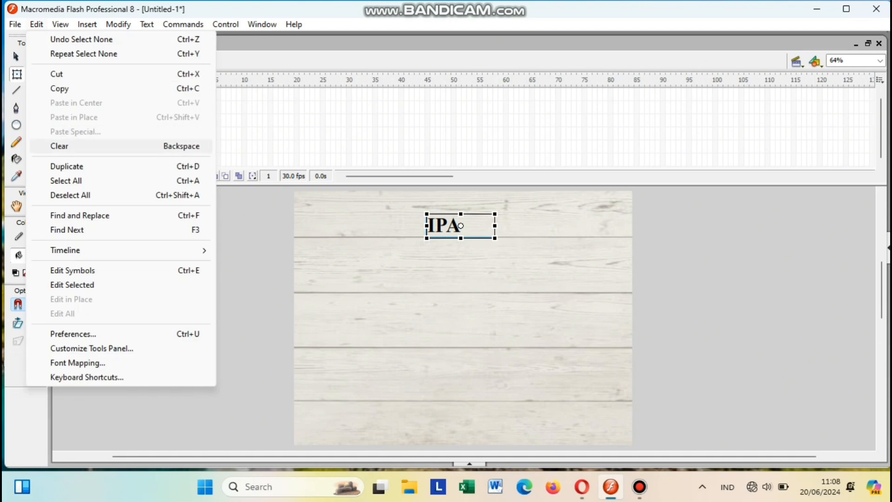
left_click(15, 24)
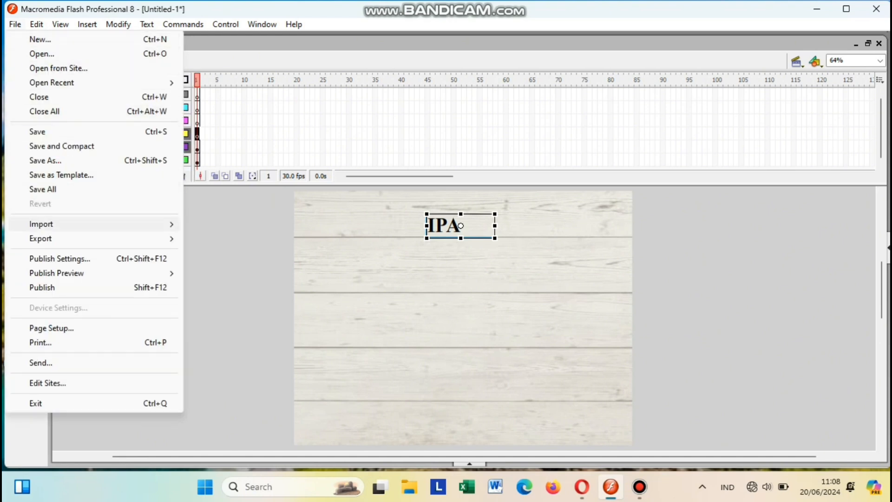
mouse_move(41, 224)
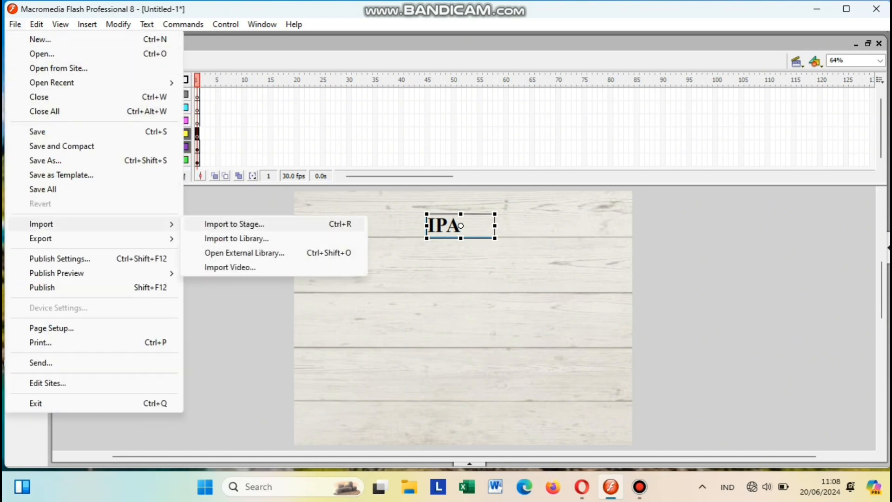
left_click(234, 224)
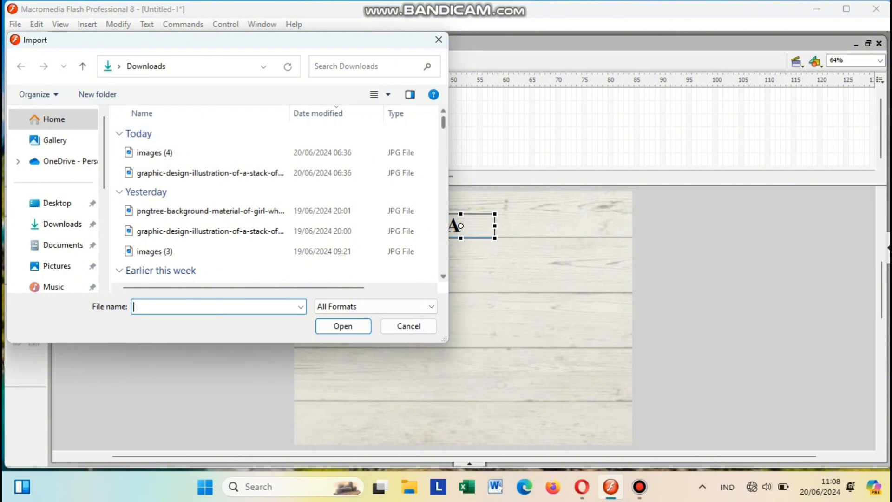
scroll(274, 200, "down", 10)
left_click(180, 230)
left_click(343, 326)
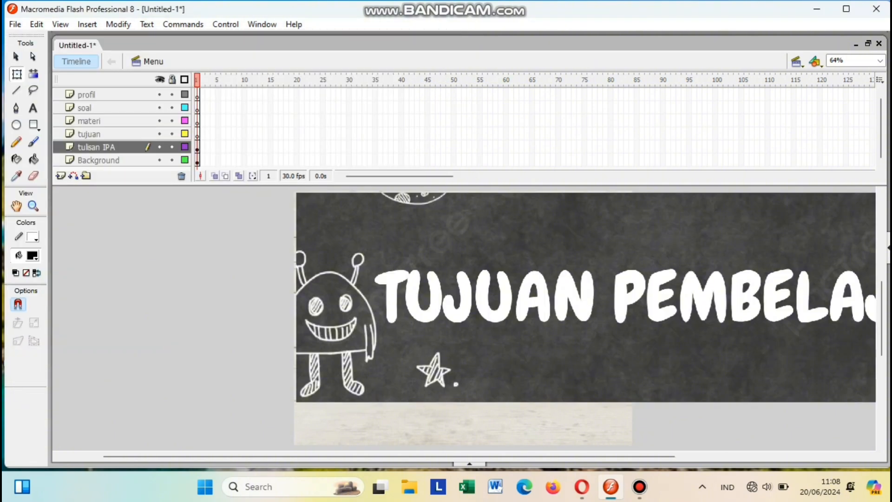
Step: Shrink the TUJUAN PEMBELAJARAN banner to fit beneath the IPA title, and shift the title slightly to centre it above the banner
left_click_drag(295, 192, 407, 277)
left_click(444, 225)
left_click_drag(443, 224, 457, 227)
left_click(98, 160)
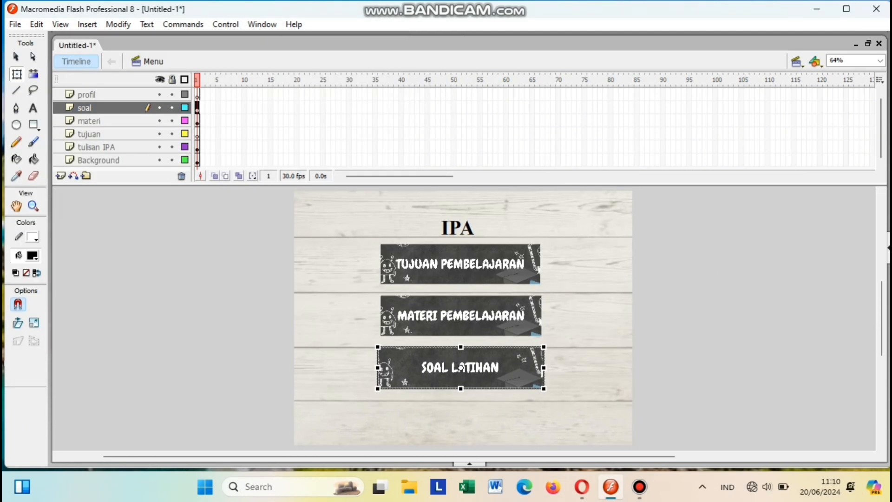
Step: Import the PROFIL PENGEMBANG image from the Downloads folder onto the stage on the profil layer
left_click(86, 95)
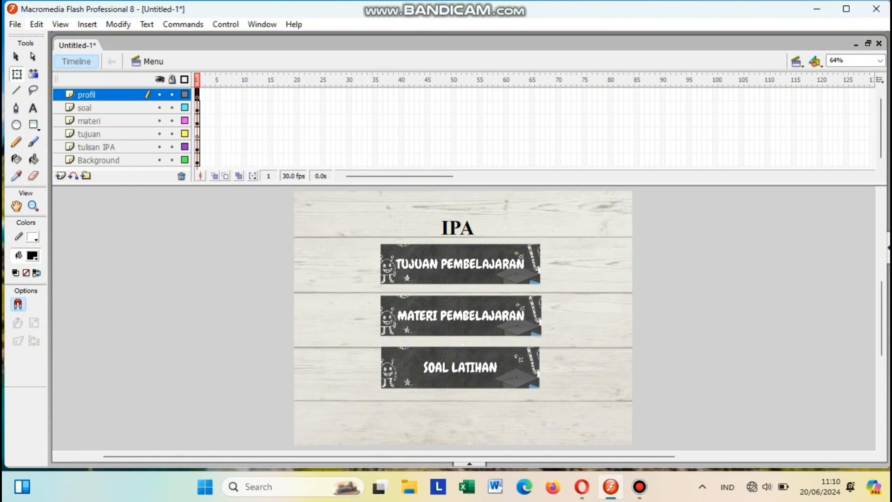
left_click(15, 24)
mouse_move(93, 224)
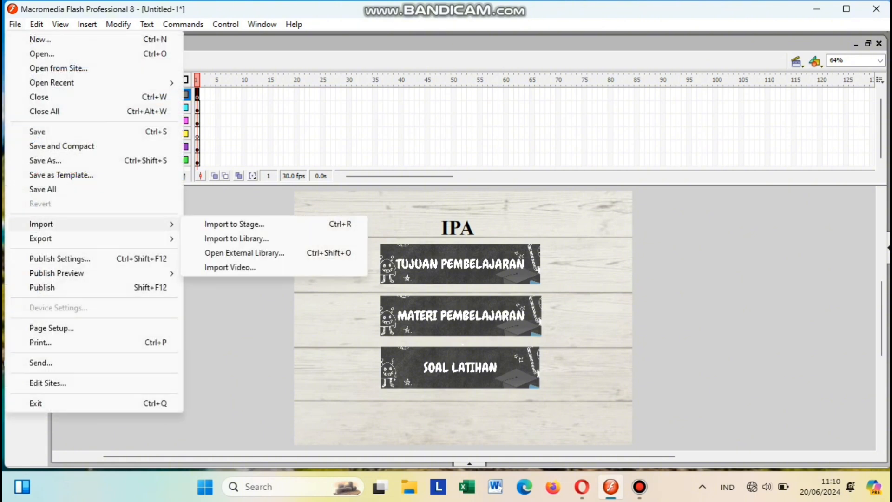
left_click(232, 224)
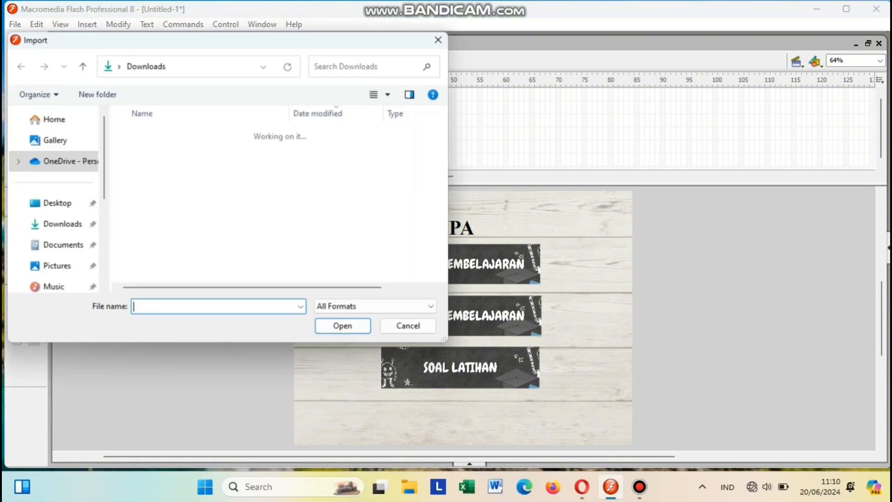
scroll(276, 200, "down", 10)
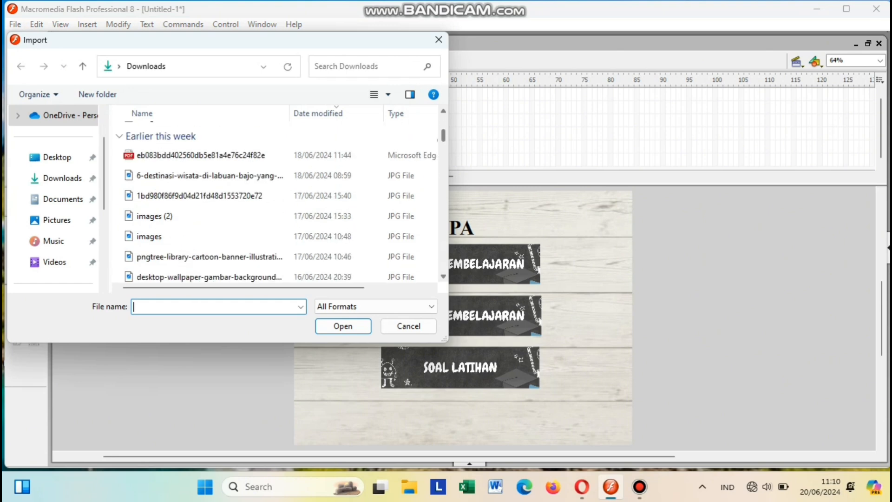
left_click(204, 168)
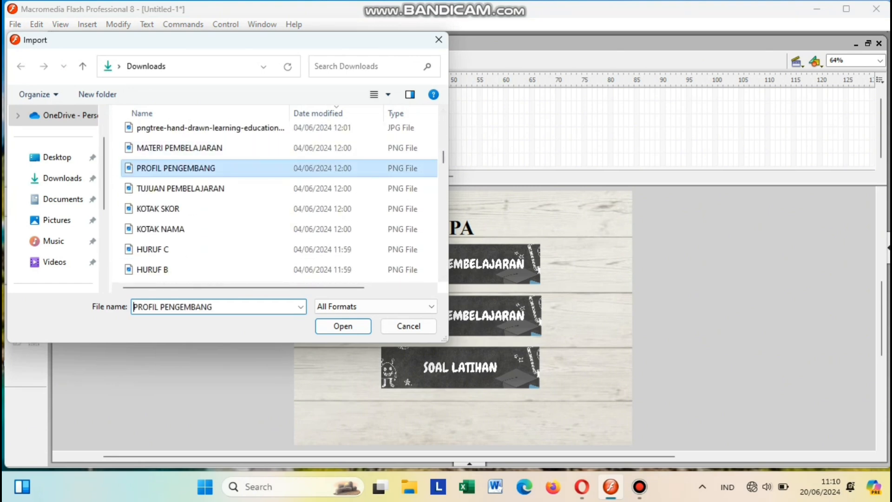
left_click(343, 325)
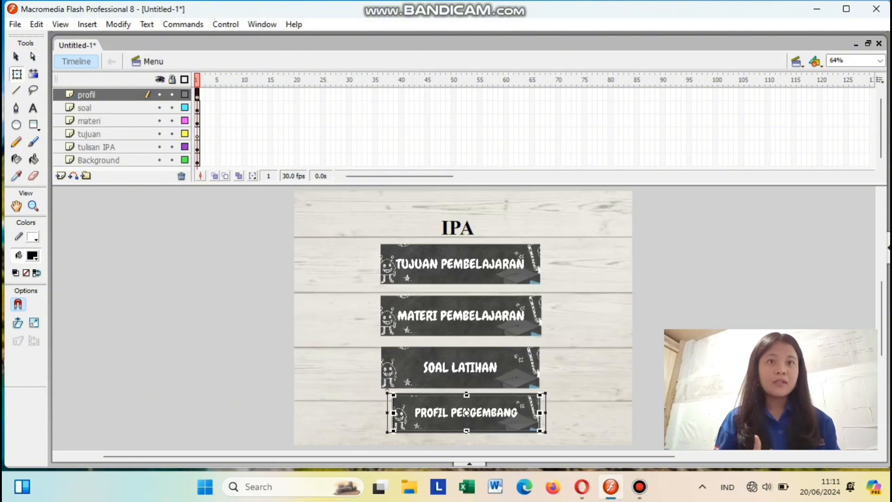
Step: Convert the IPA title text to a movie clip symbol named "TOMBOL IPA"
left_click(465, 227)
right_click(469, 223)
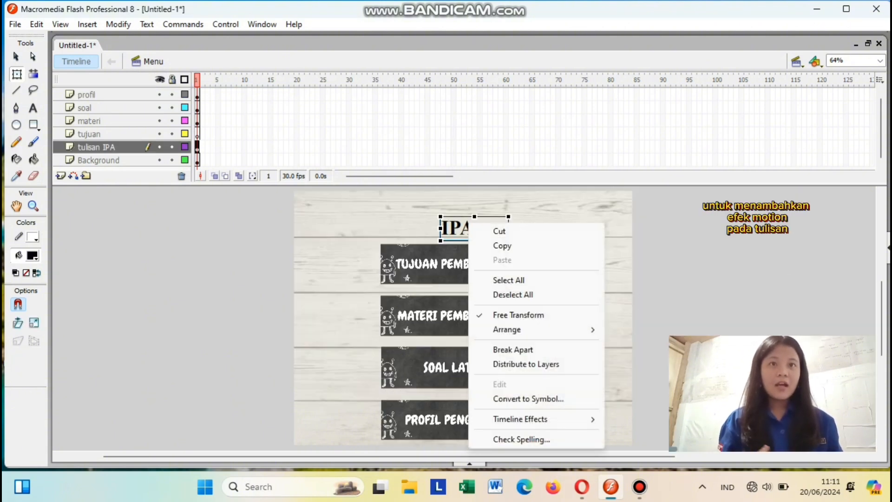
right_click(502, 226)
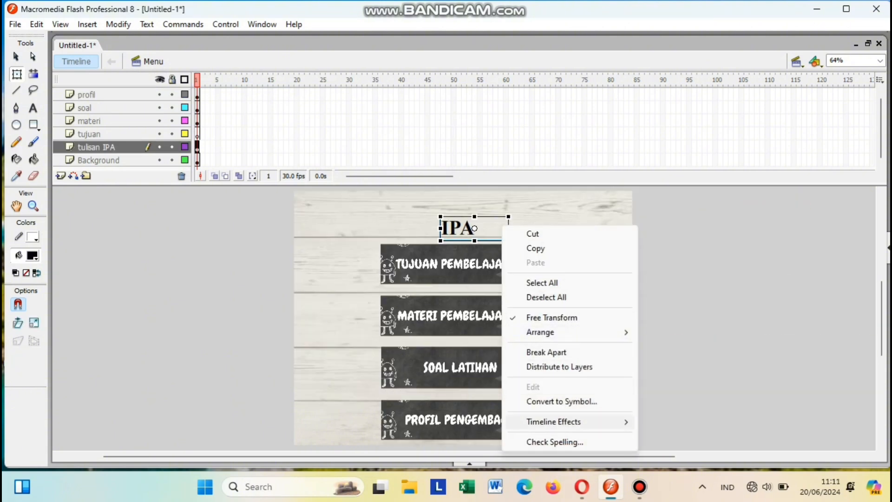
left_click(561, 401)
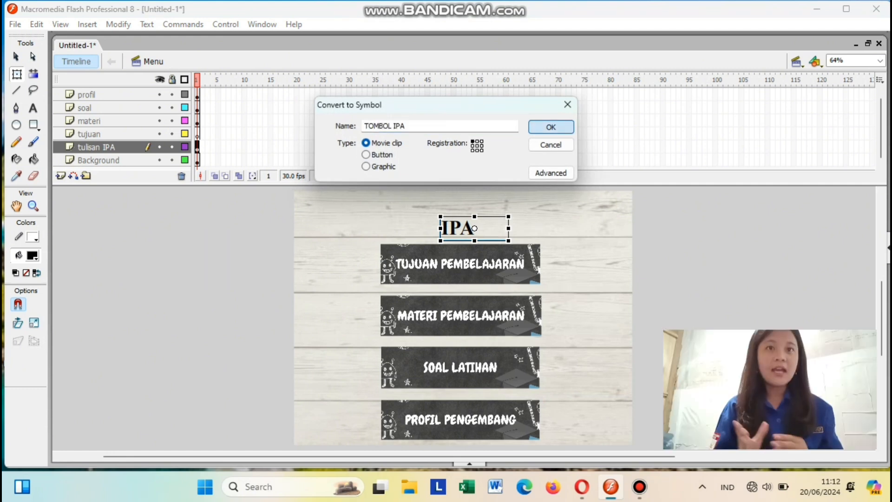
key("Return")
Step: Open the TOMBOL IPA symbol for editing and insert keyframes at frames 15 and 30 on Layer 1
double_click(474, 228)
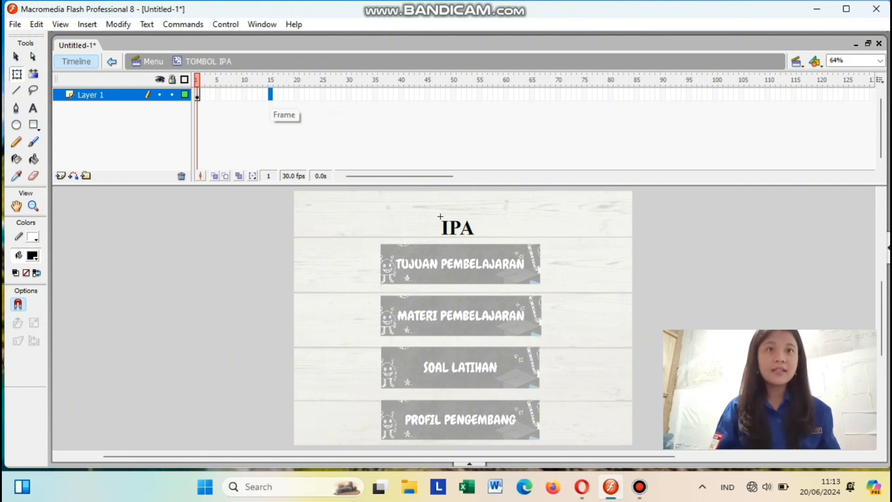
right_click(270, 95)
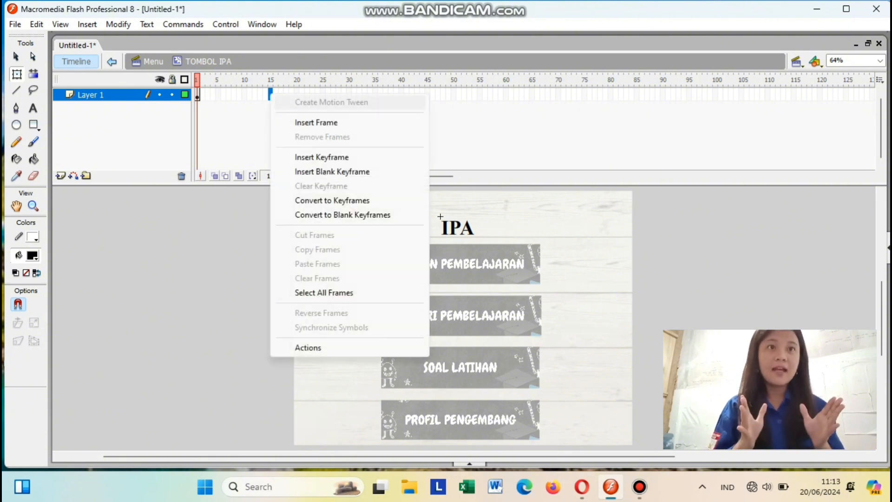
left_click(320, 157)
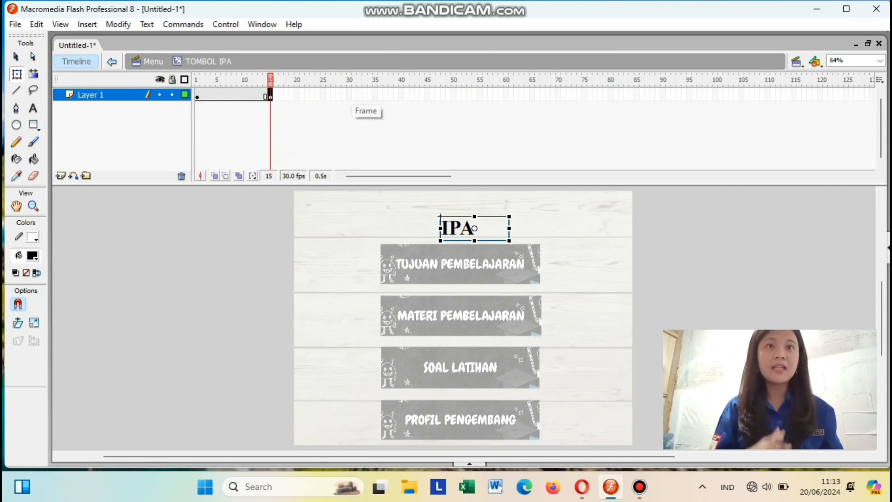
right_click(349, 95)
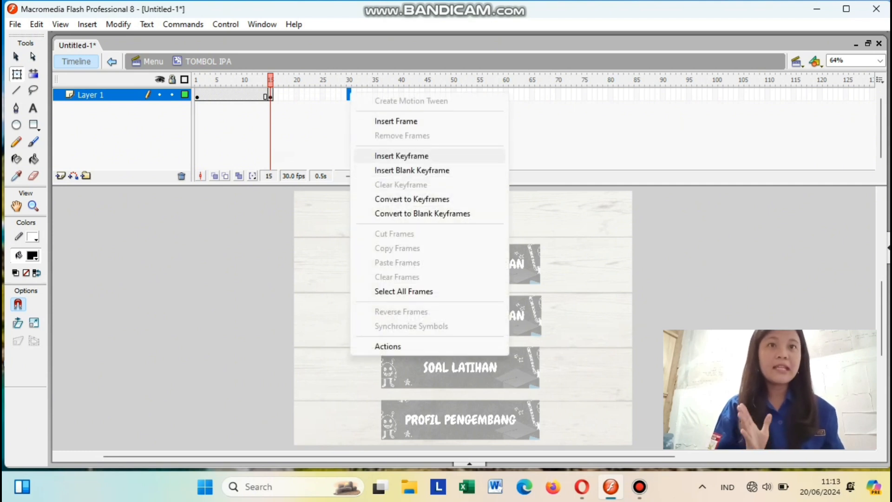
left_click(401, 156)
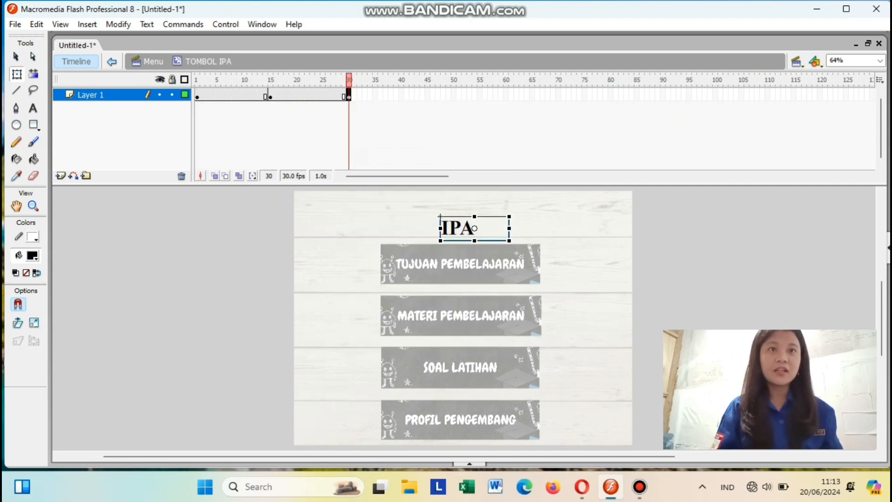
Step: Create motion tweens across frames 1 to 15 and 15 to 30 of TOMBOL IPA, and return to the Menu scene
right_click(269, 95)
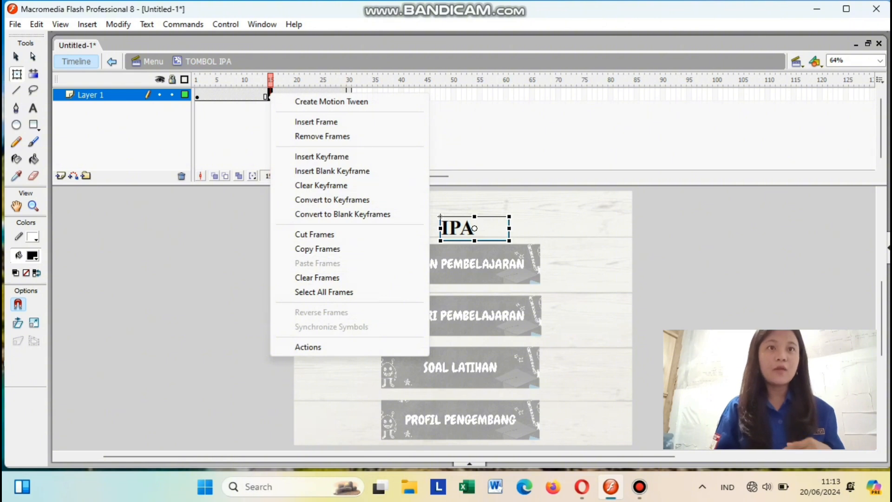
left_click(331, 101)
left_click(197, 96)
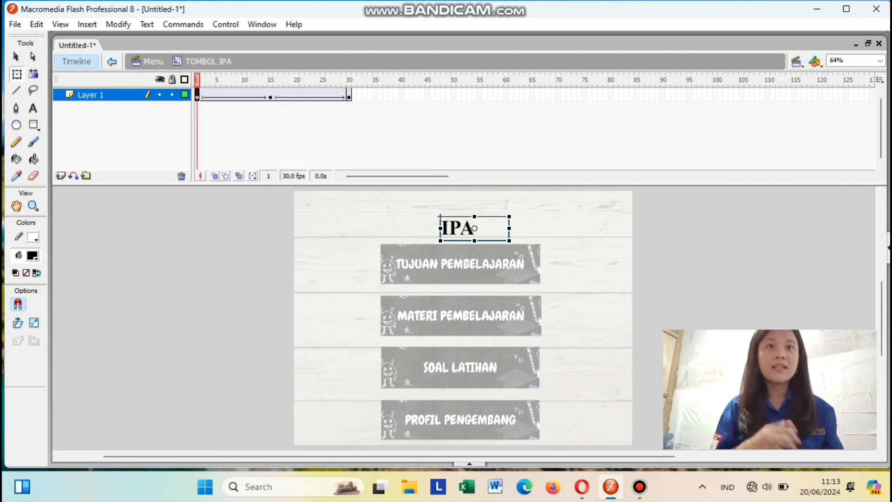
right_click(197, 96)
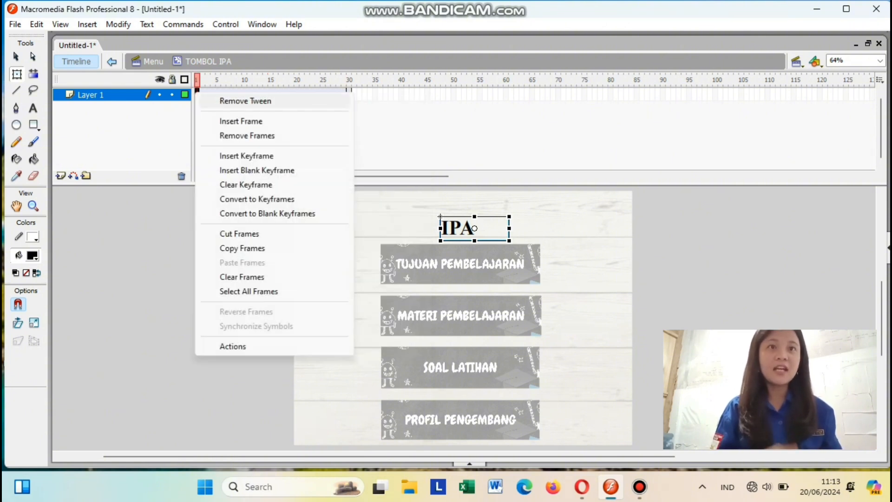
left_click(246, 156)
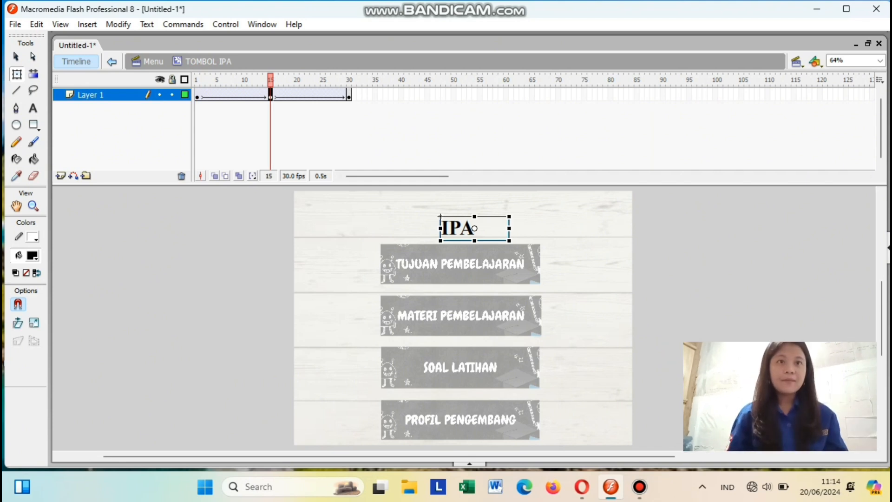
double_click(440, 216)
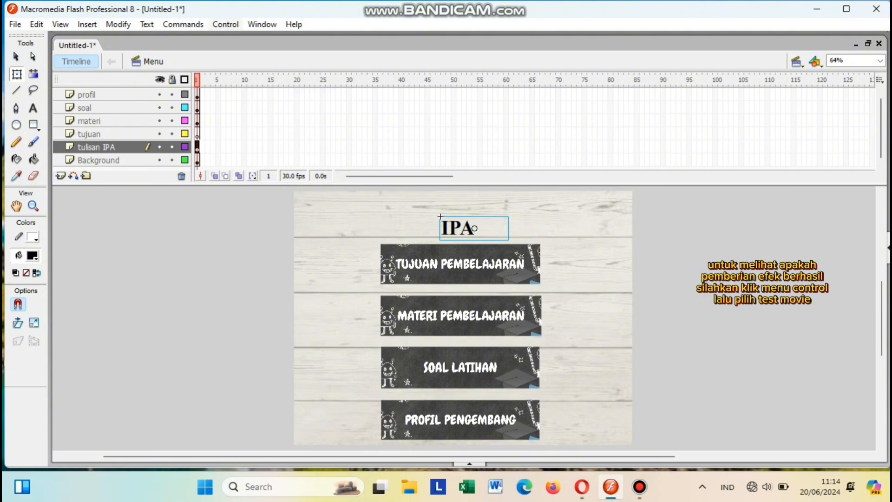
Step: Test the Menu scene to check the IPA title's motion effect, and close the preview
left_click(226, 24)
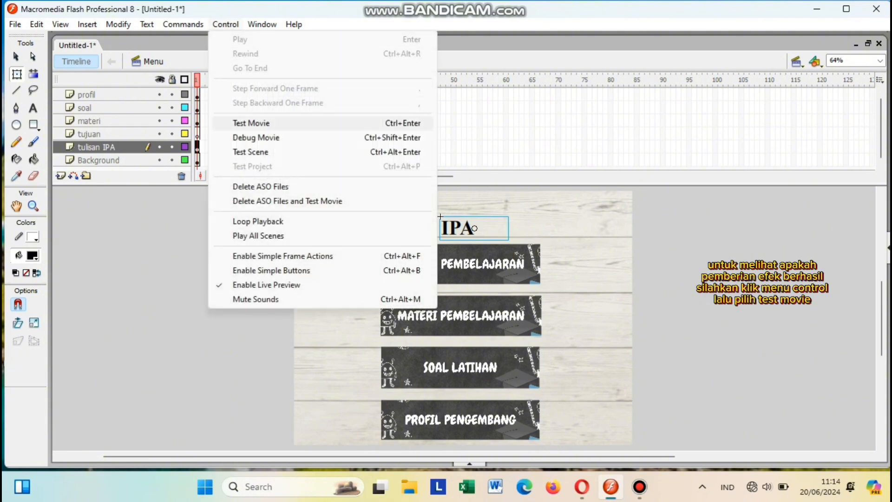
left_click(251, 151)
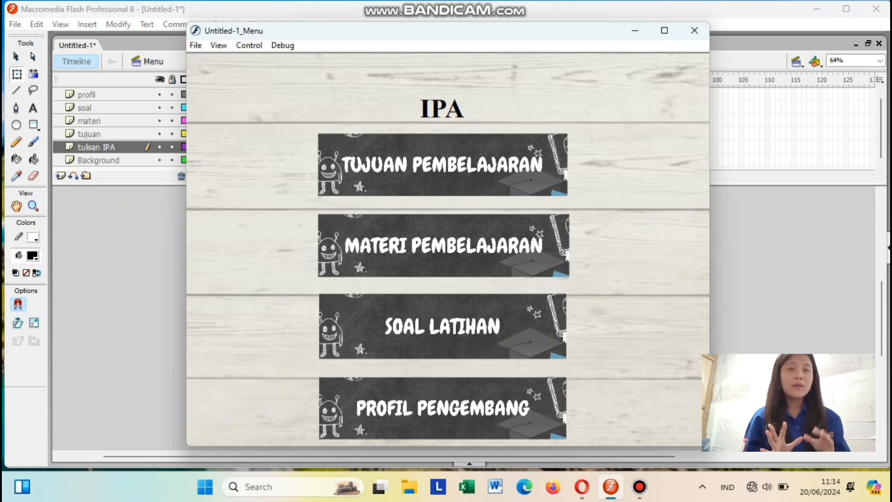
left_click(694, 30)
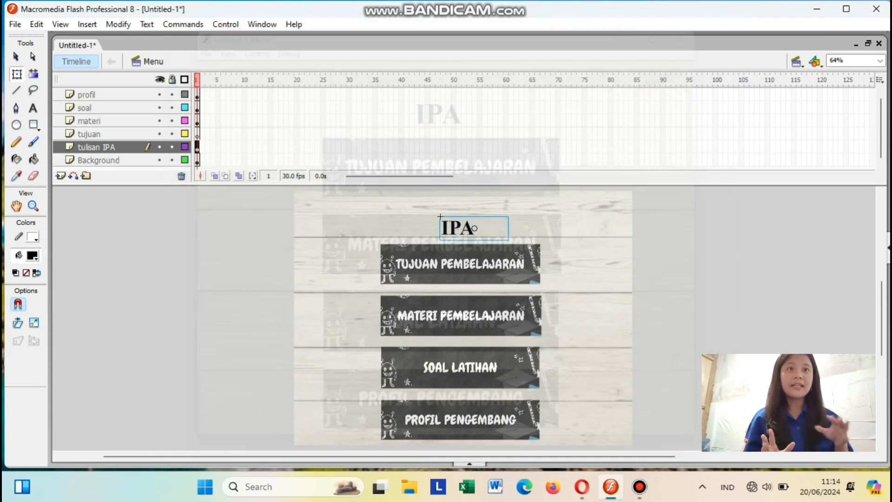
Step: Convert the TUJUAN PEMBELAJARAN banner to a button symbol named "TOMBOL TUJUAN"
left_click(458, 263)
right_click(458, 263)
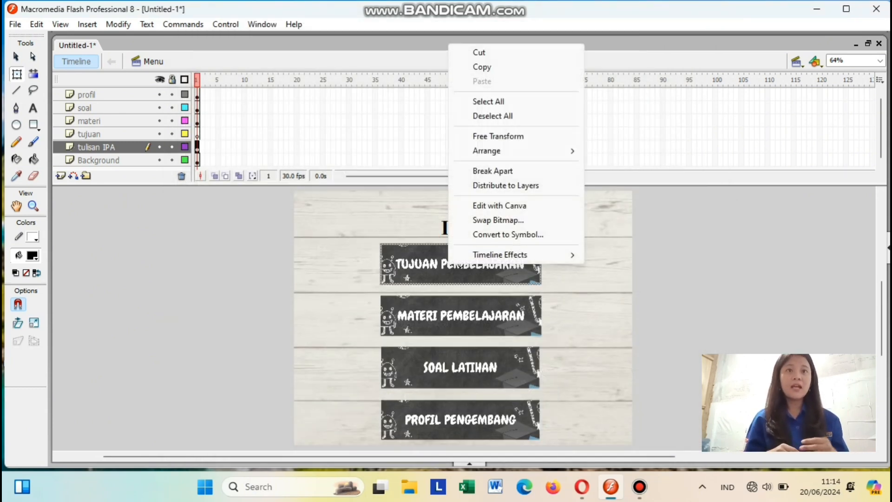
key("Return")
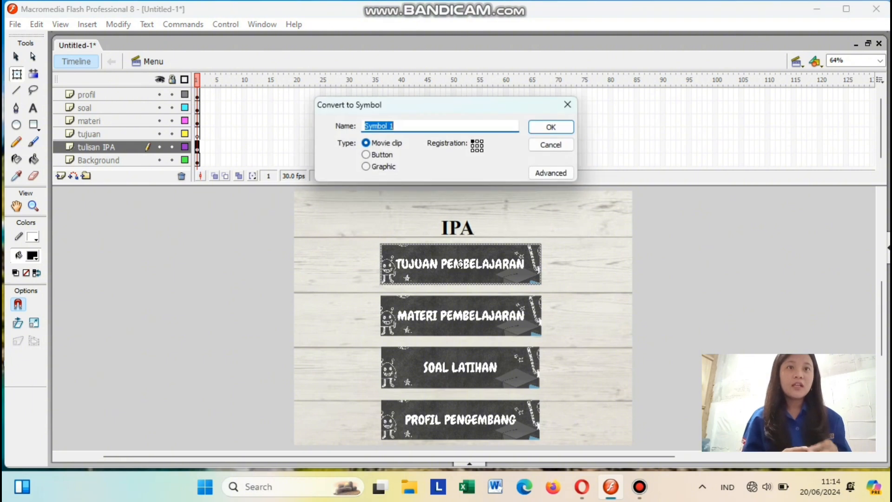
type("TOMBOL ")
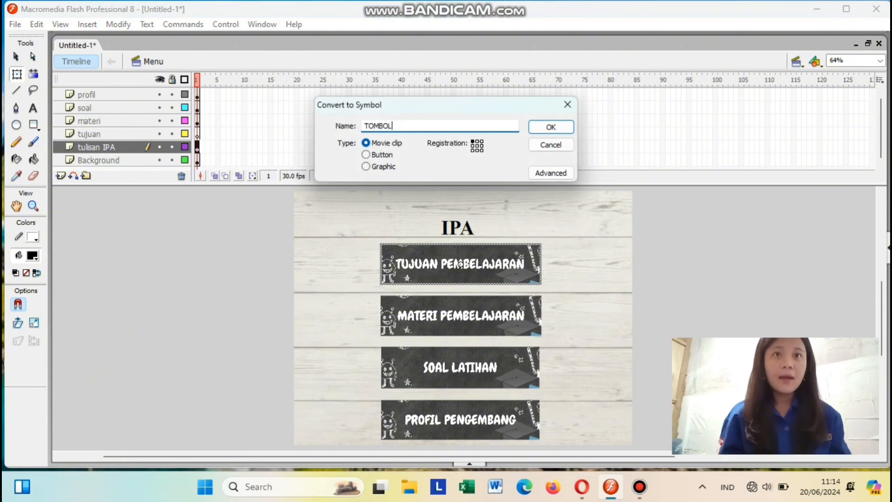
type("TUJUAN")
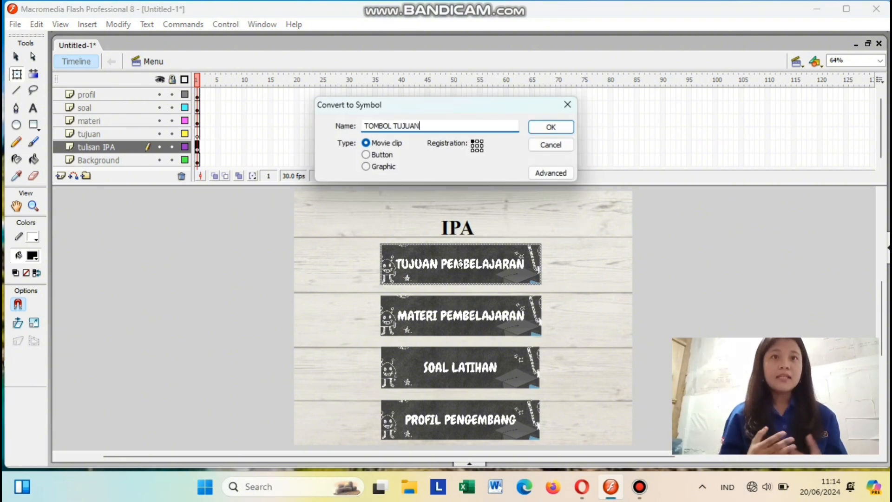
key("Caps_Lock")
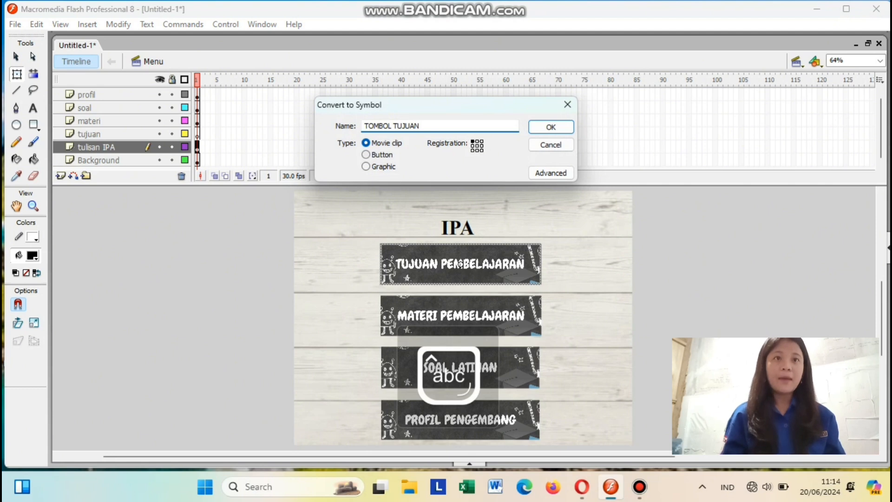
key("Return")
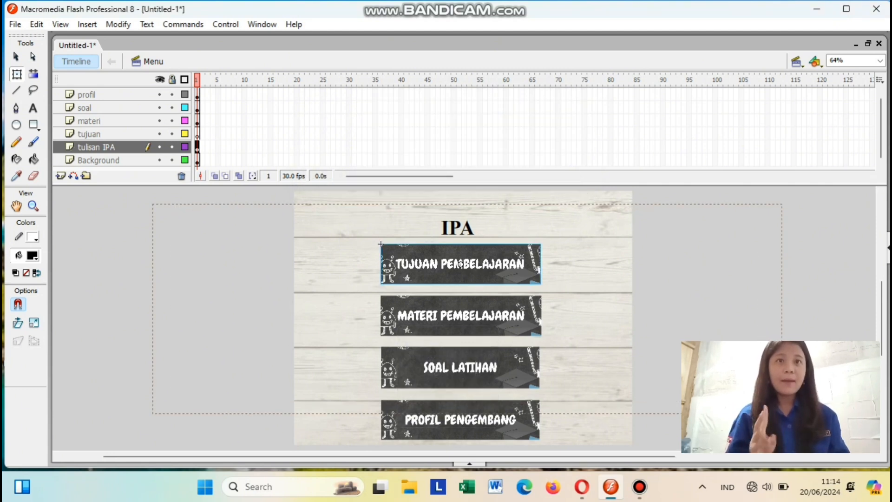
Step: Open the TOMBOL TUJUAN symbol for editing and insert keyframes in its Over and Down states
double_click(459, 264)
right_click(230, 95)
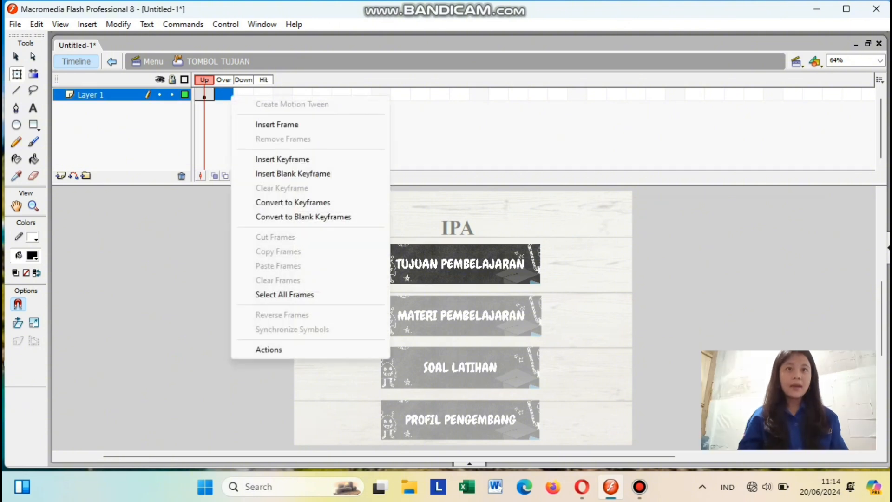
left_click(282, 159)
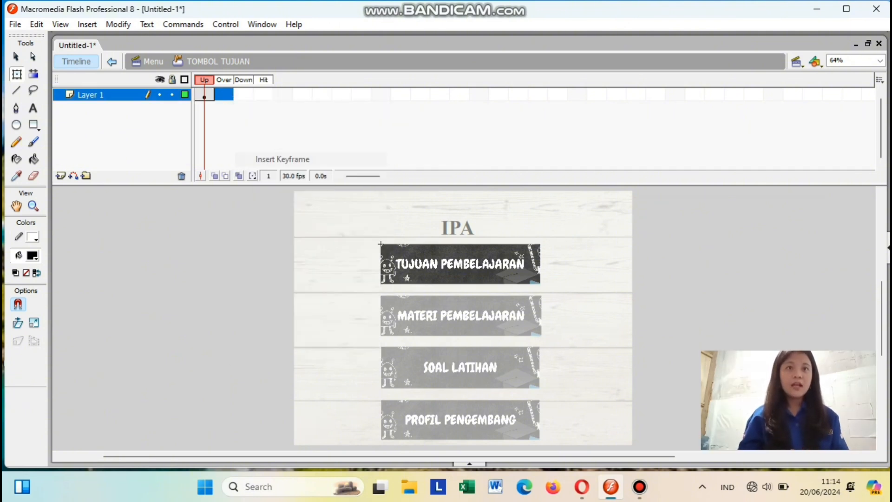
right_click(243, 94)
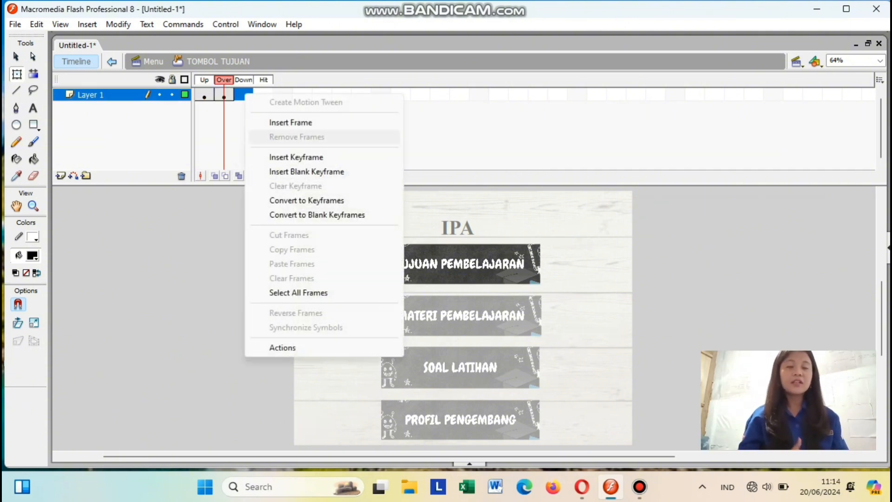
left_click(288, 157)
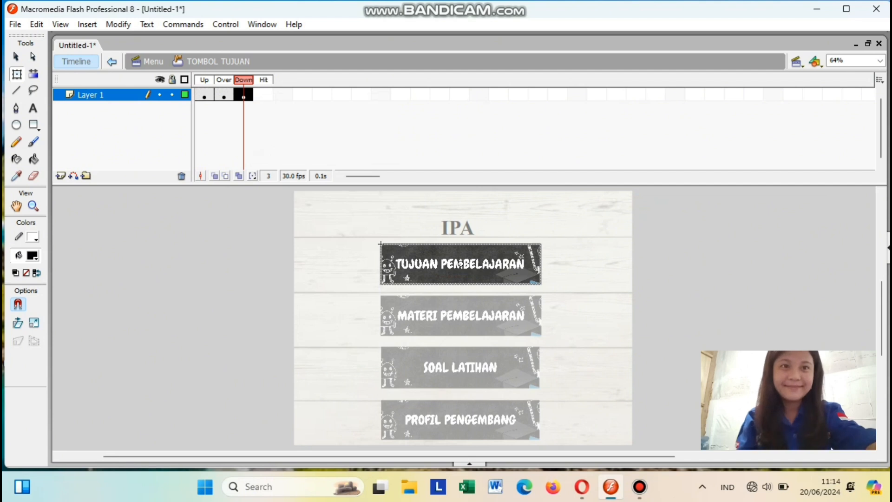
Step: Enlarge the banner slightly about its center in the Over state of TOMBOL TUJUAN, and return to the Menu scene
left_click(224, 80)
left_click(381, 245)
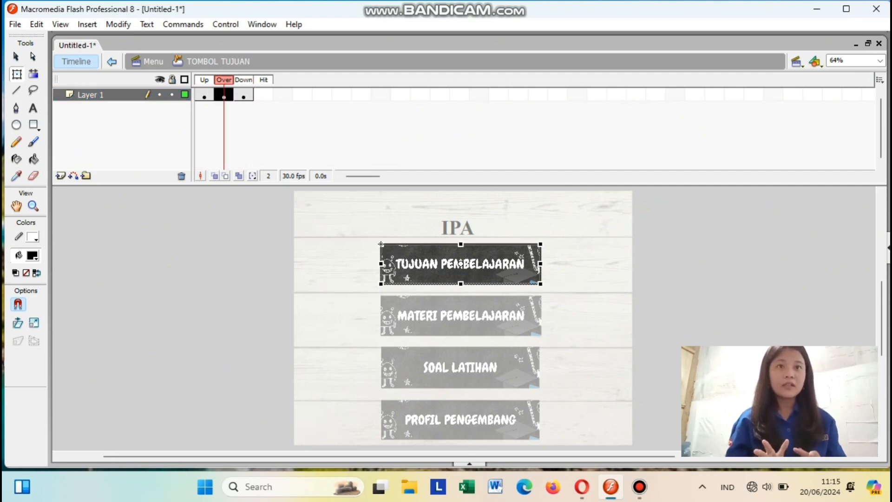
left_click_drag(381, 244, 373, 242)
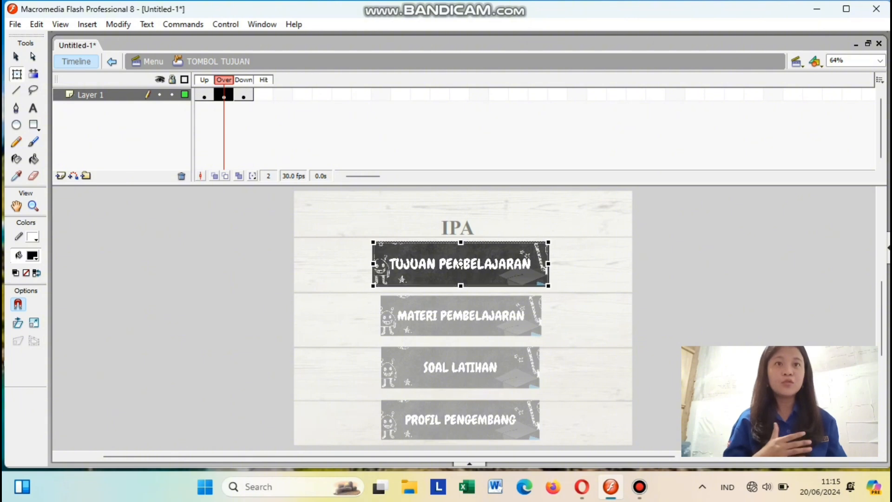
double_click(223, 297)
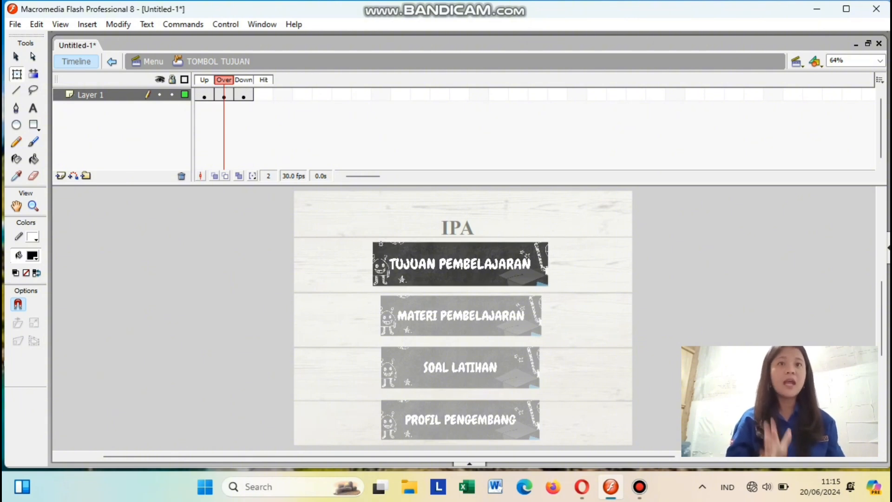
Step: Convert the MATERI PEMBELAJARAN banner to a button symbol named "tombol materi"
right_click(417, 327)
left_click(477, 298)
type("tombol materi")
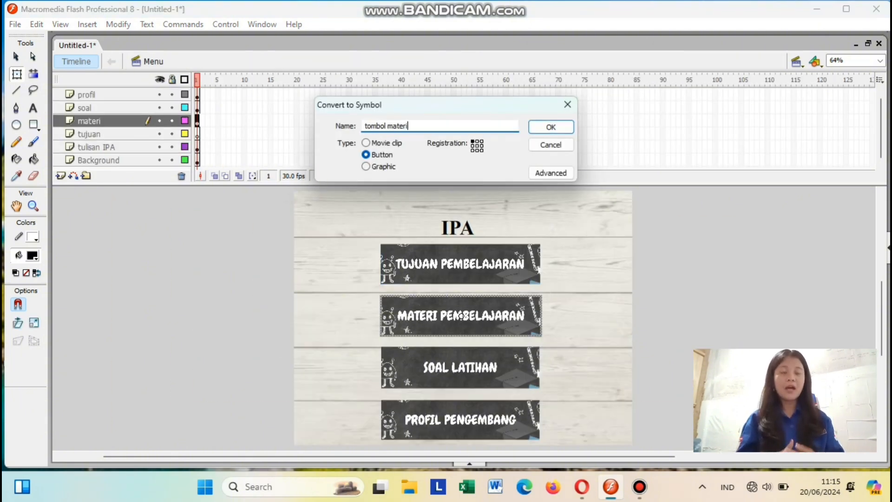
left_click(551, 127)
Step: Open the tombol materi symbol for editing and insert keyframes in its Over and Down states
double_click(460, 316)
left_click(224, 95)
key("F6")
key("F6")
Step: Enlarge the banner slightly about its center in the Over state of tombol materi, and return to the Menu scene
left_click(223, 95)
left_click_drag(541, 336, 547, 343)
double_click(669, 341)
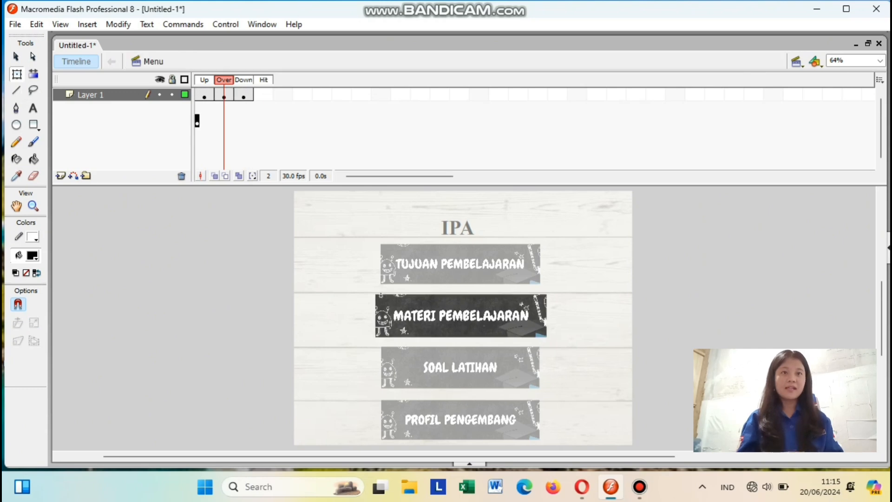
Step: Convert the SOAL LATIHAN banner to a button symbol named "tombol soal"
right_click(498, 370)
left_click(552, 342)
type("tombol soal")
left_click(551, 127)
Step: Open the tombol soal symbol for editing and insert keyframes in its Over and Down states
double_click(461, 367)
right_click(227, 95)
left_click(275, 160)
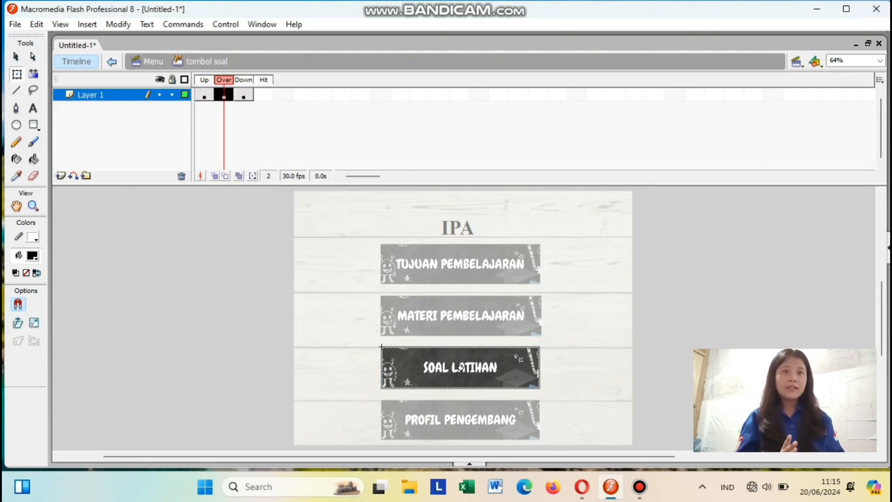
right_click(217, 91)
left_click(266, 153)
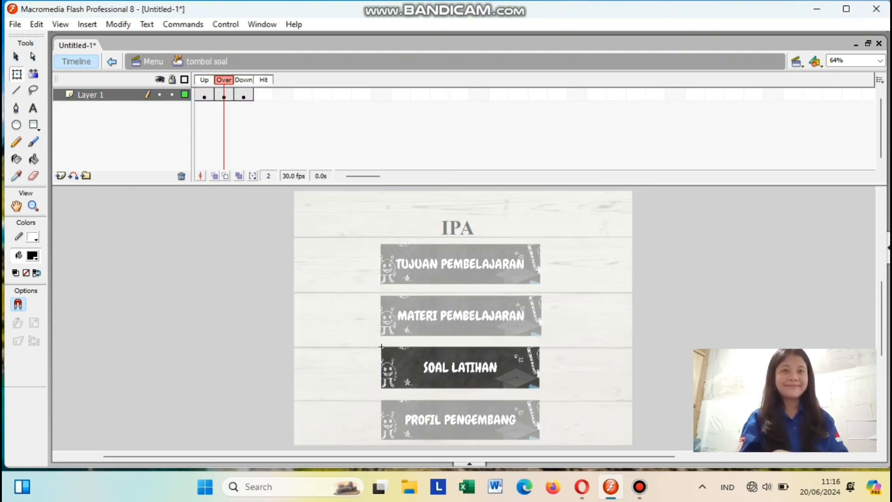
Step: Enlarge the banner slightly about its center in the Over state of tombol soal, and return to the Menu scene
left_click(223, 95)
left_click_drag(540, 388, 550, 392)
double_click(669, 342)
Step: Convert the PROFIL PENGEMBANG banner to a button symbol named "tombol profil"
right_click(482, 419)
left_click(539, 383)
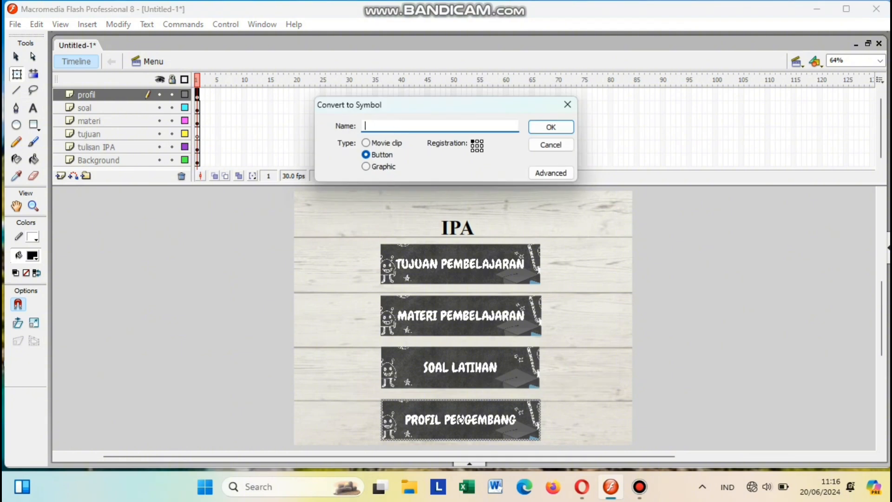
type("tombol profil")
left_click(551, 127)
Step: Open the tombol profil symbol for editing and insert keyframes in its Over and Down states
double_click(480, 418)
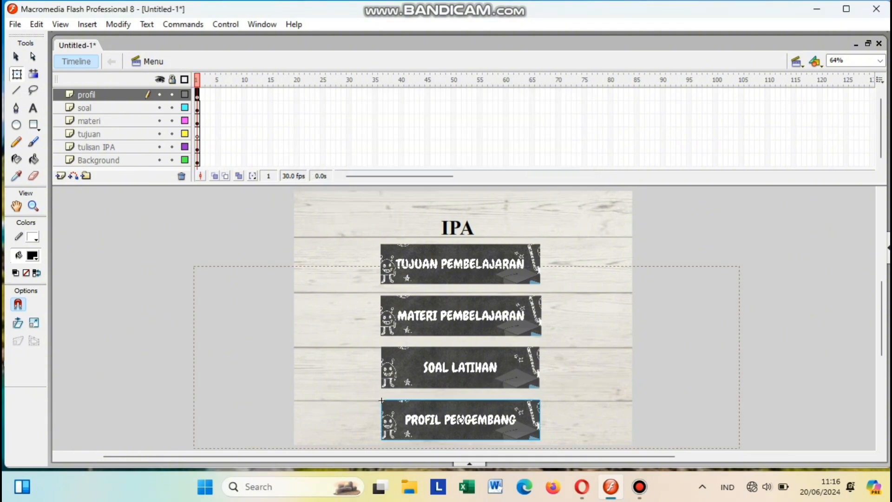
right_click(231, 97)
left_click(283, 163)
right_click(249, 94)
left_click(279, 153)
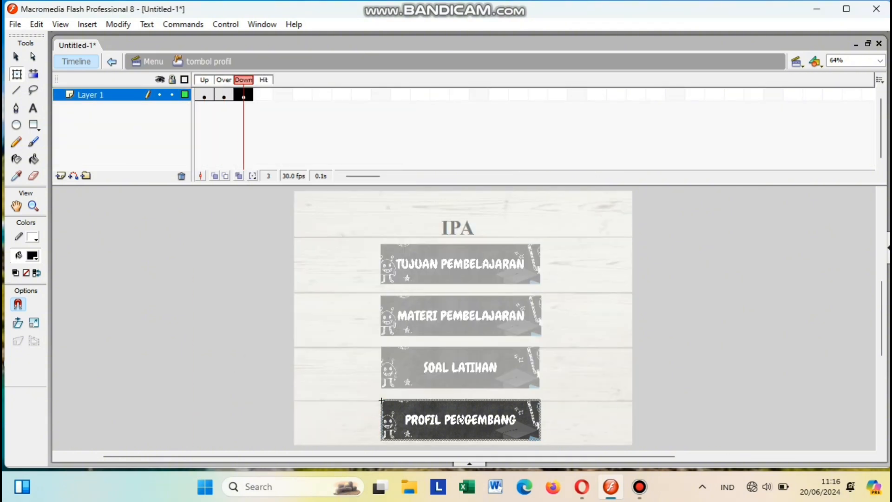
Step: Enlarge the banner slightly about its center in the Over state of tombol profil, and return to the Menu scene
left_click(223, 95)
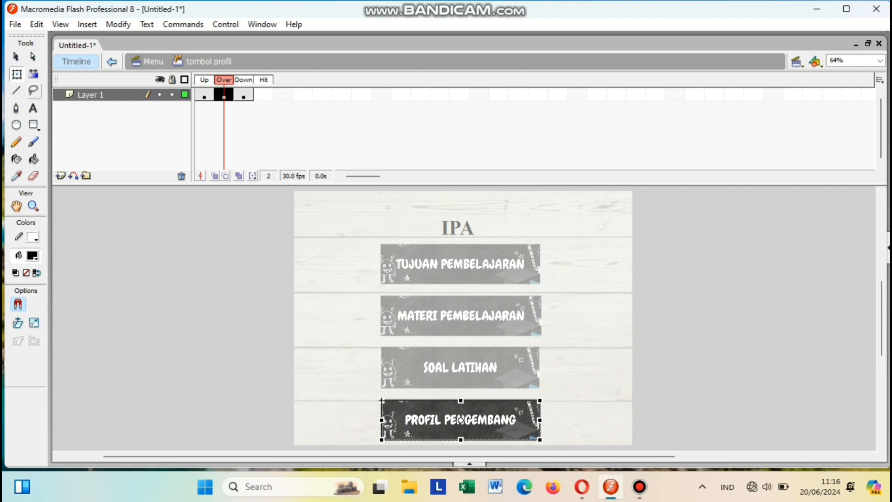
left_click_drag(540, 400, 551, 397)
left_click(153, 62)
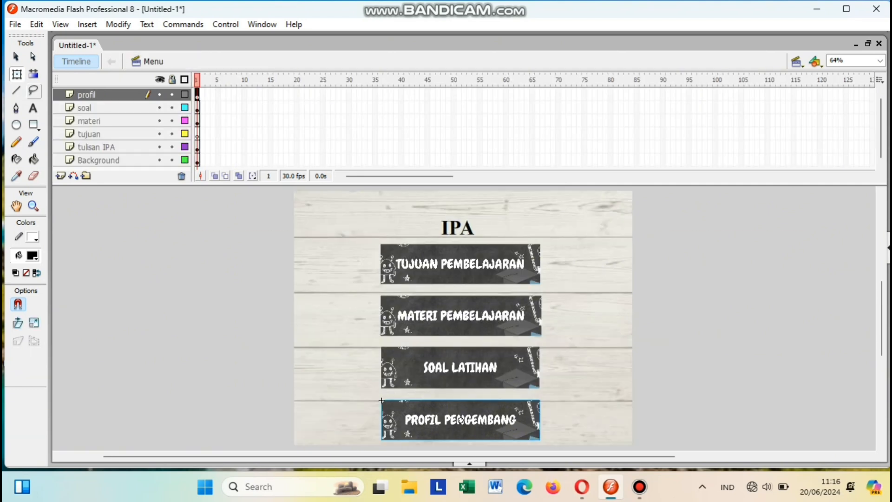
Step: Test the Menu scene to check the rollover effect of the four buttons, and minimize the preview
left_click(225, 24)
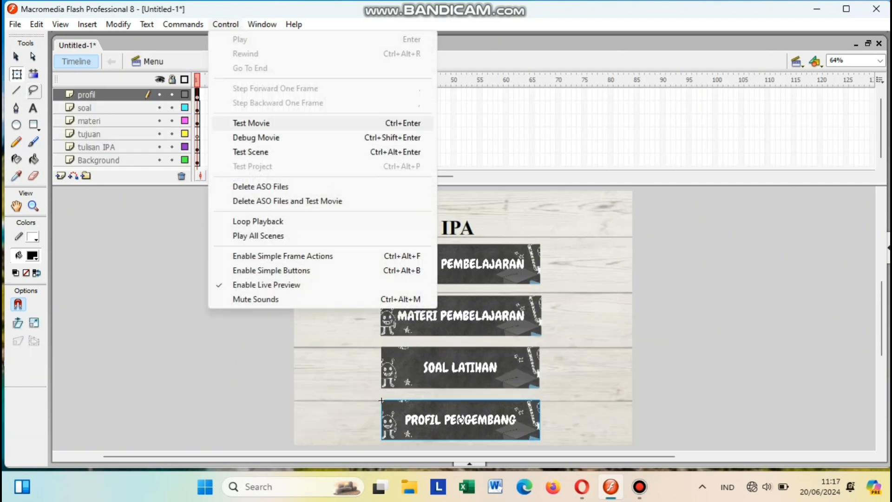
left_click(250, 152)
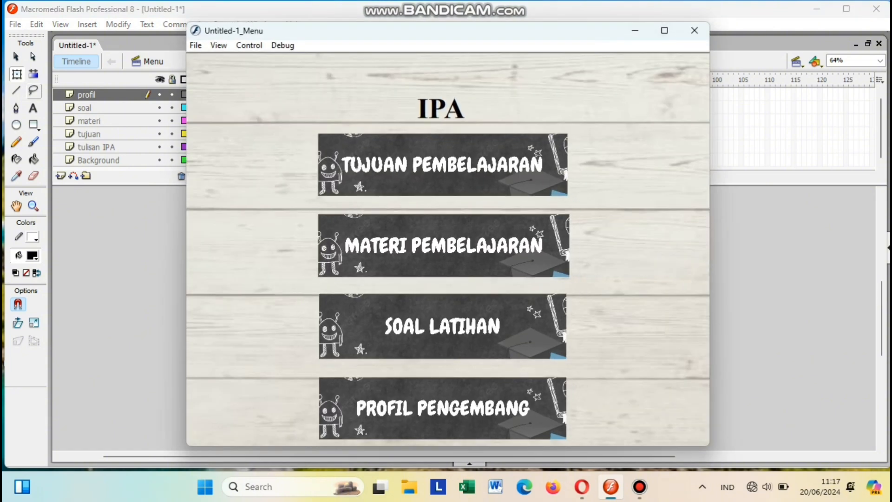
left_click(635, 31)
Step: Add a goto timeline control action to the TUJUAN PEMBELAJARAN button's script
left_click(460, 264)
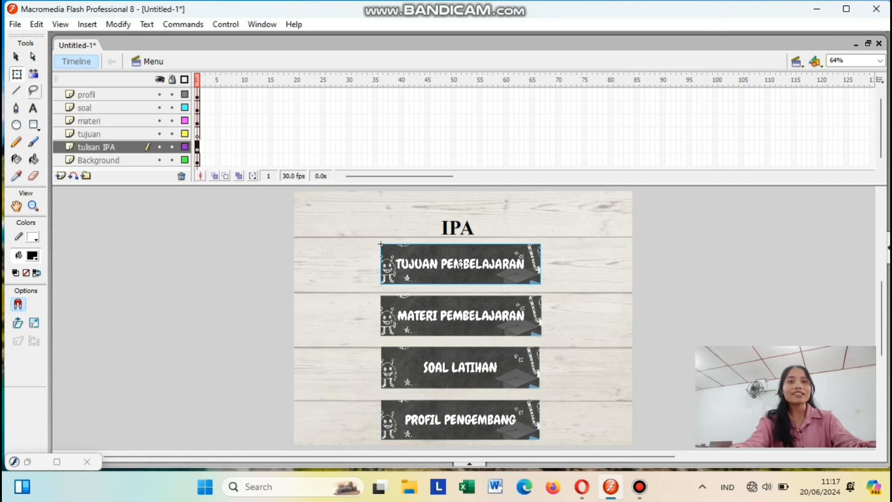
right_click(460, 263)
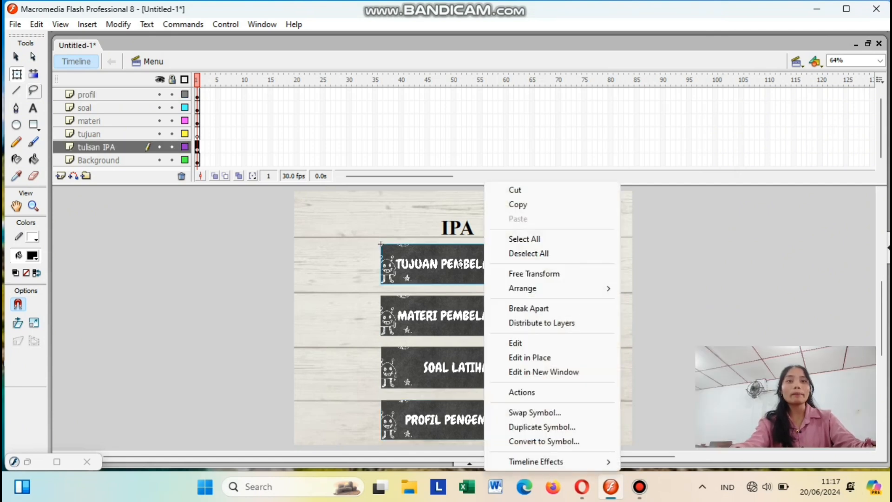
left_click(522, 392)
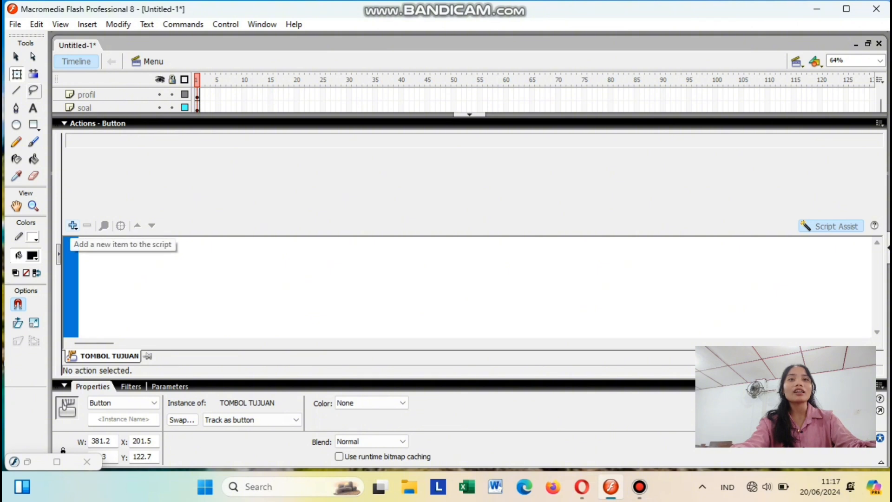
left_click(72, 225)
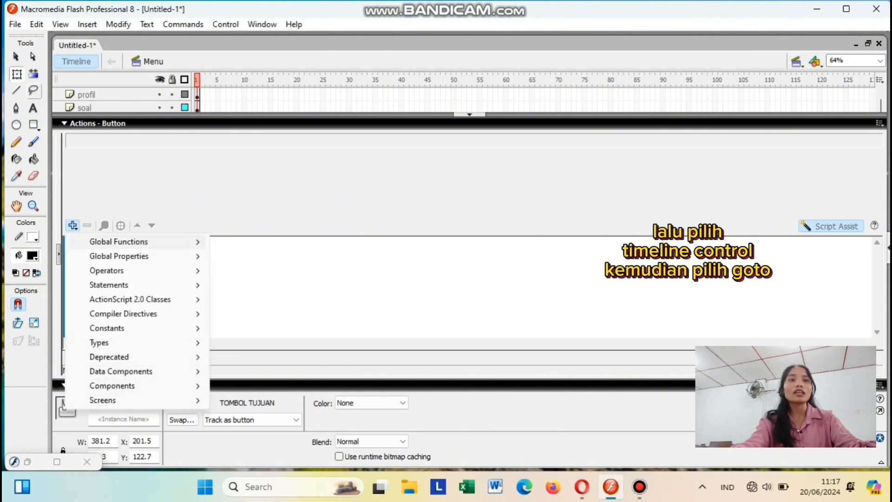
mouse_move(118, 241)
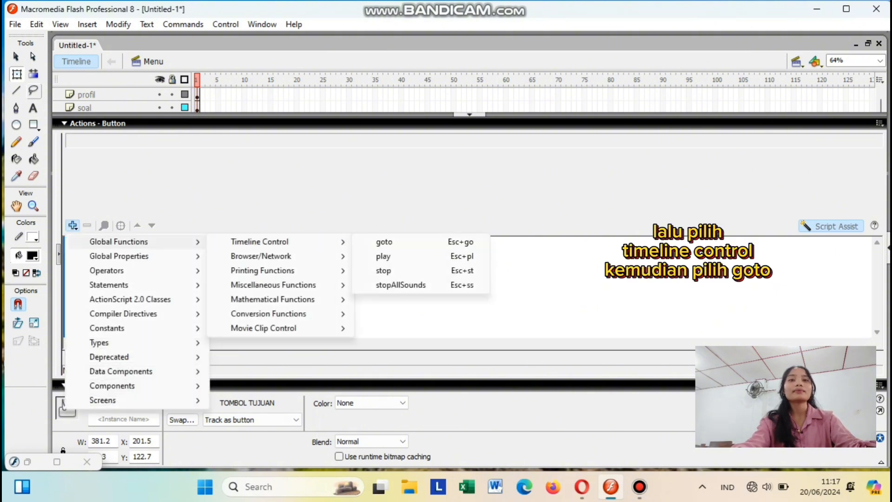
mouse_move(260, 242)
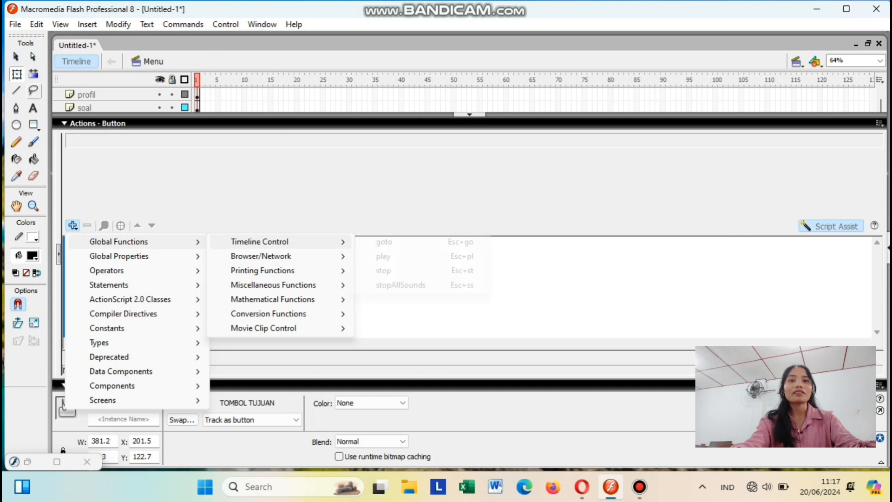
left_click(383, 241)
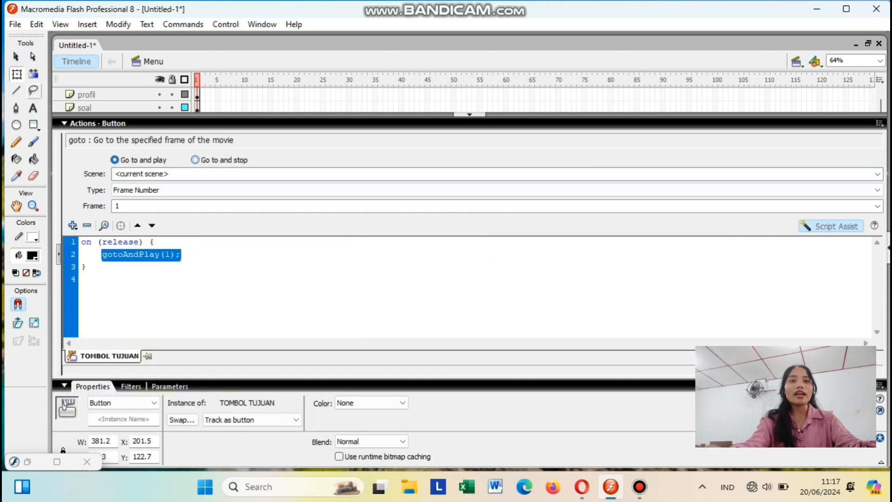
Step: Set the TUJUAN PEMBELAJARAN button's goto action to Go to and stop with the Tujuan scene as target
left_click(195, 159)
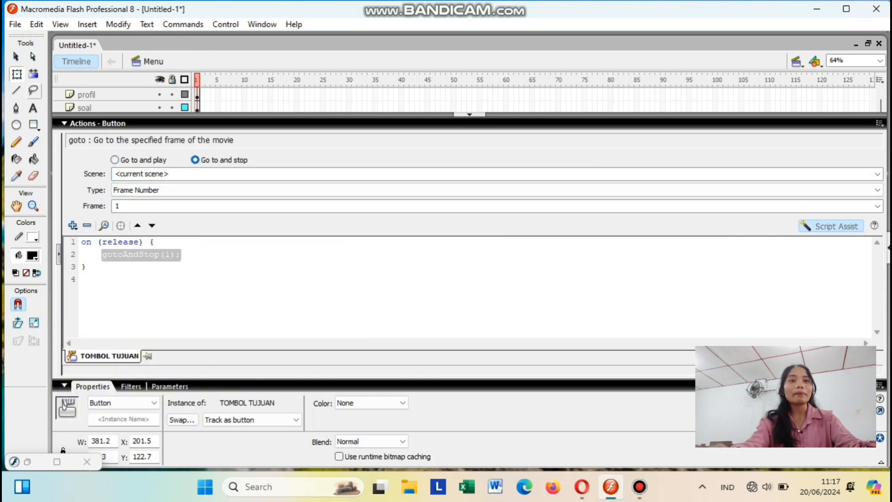
left_click(878, 174)
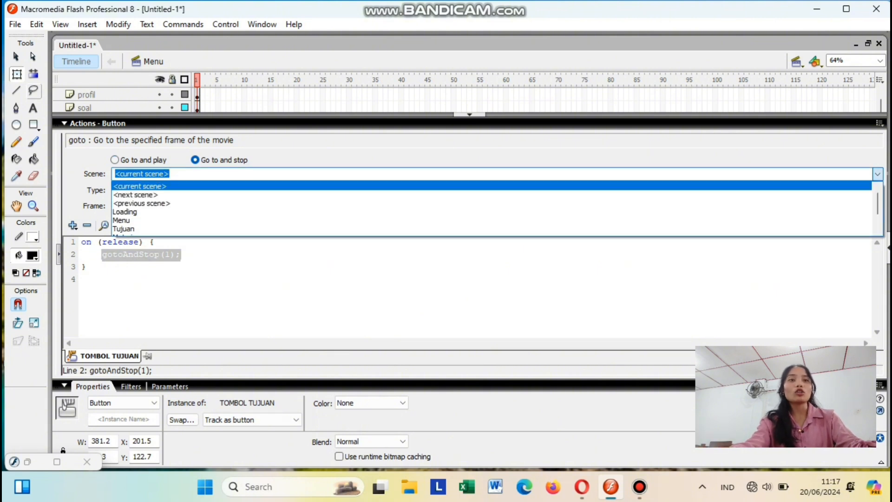
key("Down")
key("Down")
key("Down")
key("Down")
key("Down")
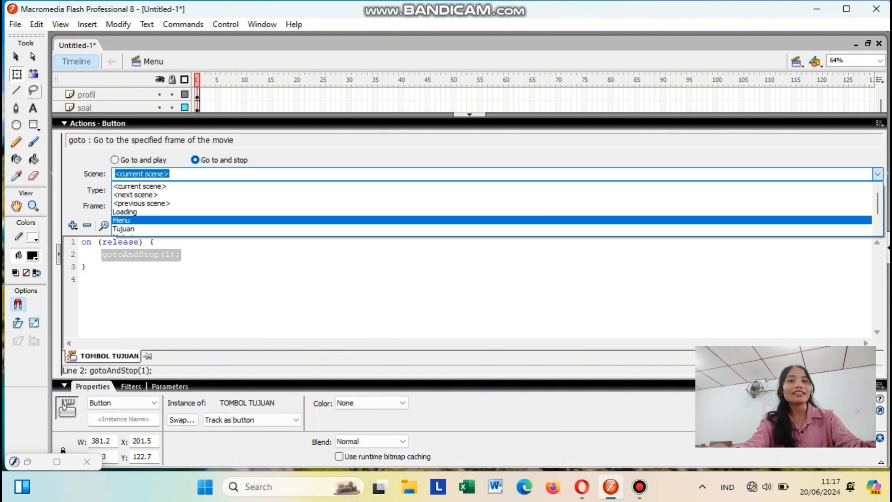
key("Return")
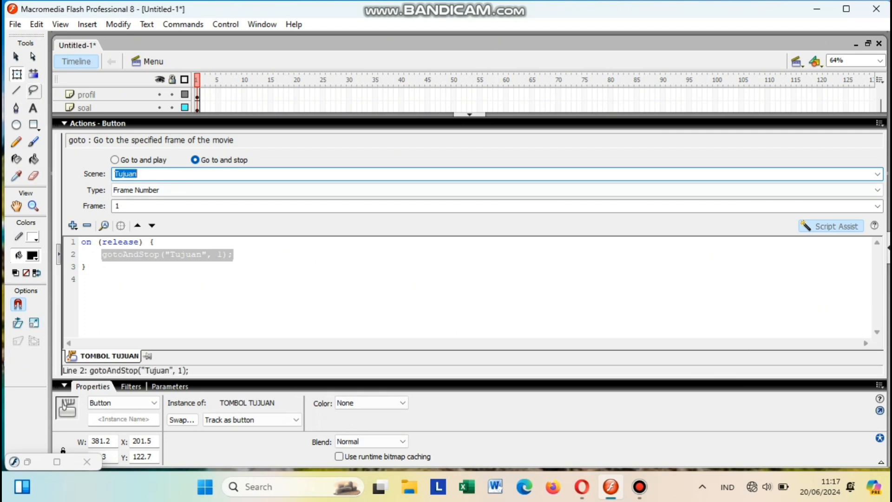
Step: Add a goto timeline control action to the MATERI PEMBELAJARAN button's script
key("F9")
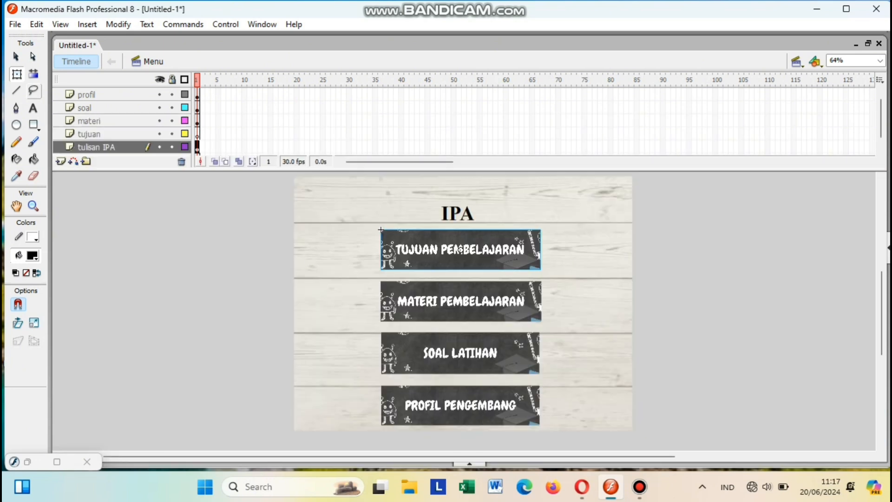
right_click(460, 301)
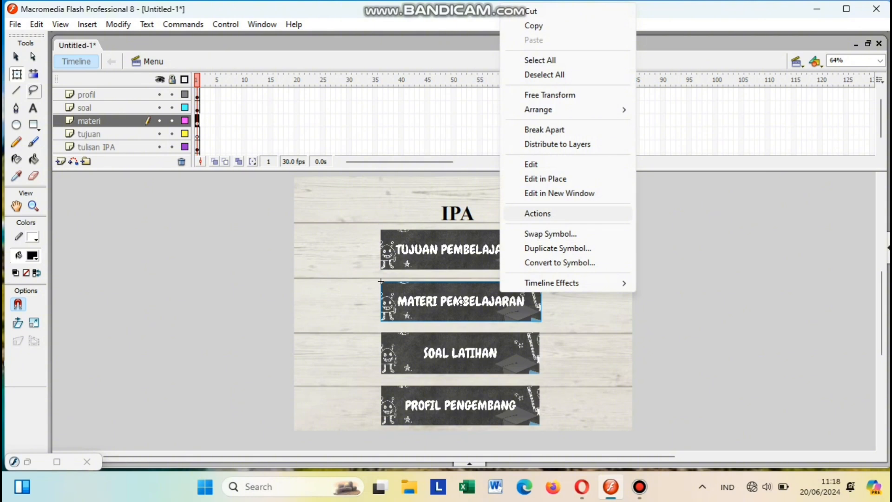
left_click(537, 213)
left_click(73, 226)
mouse_move(119, 241)
mouse_move(260, 241)
left_click(385, 242)
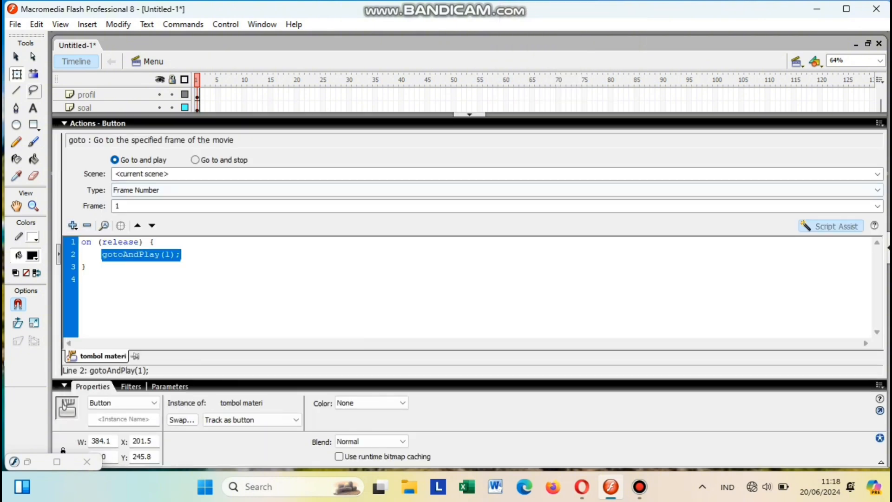
Step: Set the MATERI PEMBELAJARAN button's goto action to Go to and stop, and choose its content scene as target
left_click(196, 160)
left_click(877, 174)
scroll(836, 219, "down", 1)
left_click(122, 212)
left_click(469, 115)
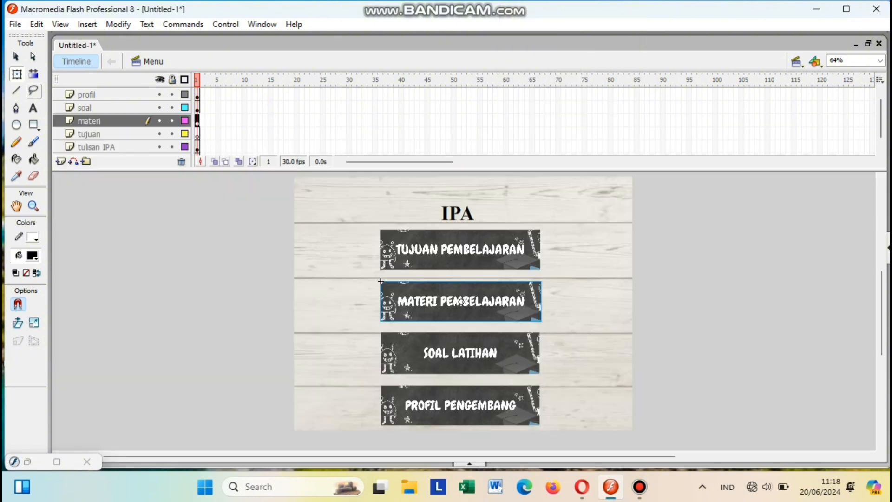
Step: Add a goto timeline control action to the SOAL LATIHAN button's script
right_click(488, 355)
left_click(520, 279)
left_click(73, 226)
mouse_move(120, 242)
mouse_move(260, 241)
left_click(385, 242)
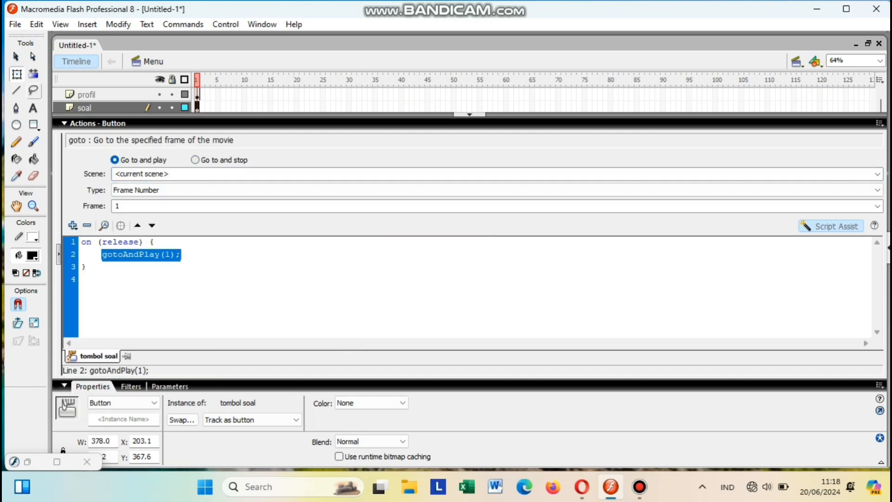
Step: Set the SOAL LATIHAN button's goto action to Go to and stop with the Soal scene as target
left_click(195, 159)
left_click(877, 174)
scroll(836, 220, "down", 1)
left_click(418, 228)
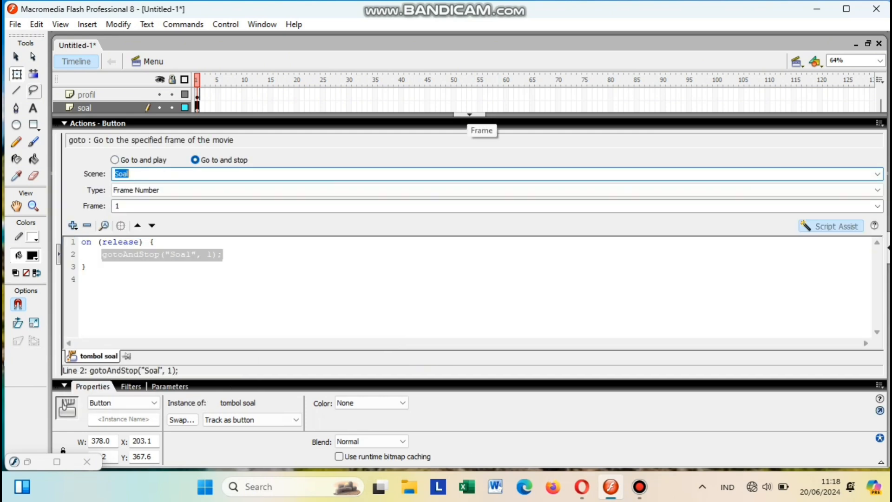
left_click(469, 115)
Step: Add a goto timeline control action to the PROFIL PENGEMBANG button's script
right_click(503, 403)
left_click(539, 326)
left_click(73, 225)
mouse_move(119, 241)
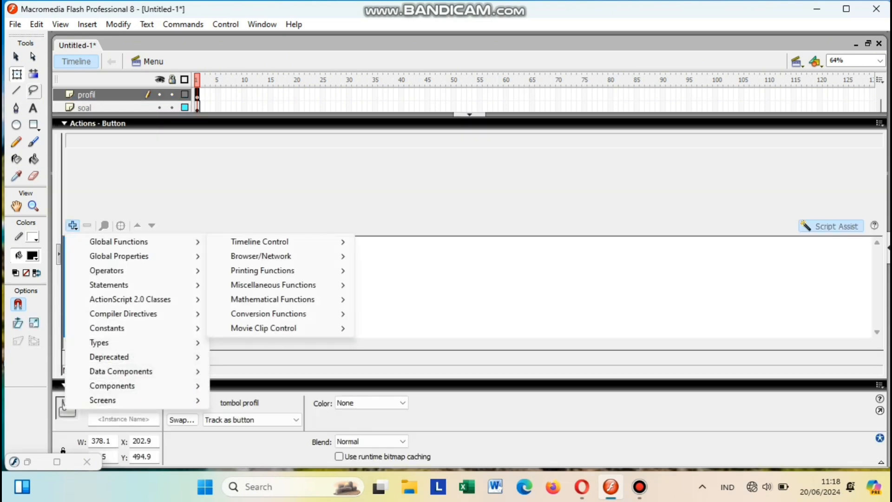
mouse_move(261, 241)
left_click(385, 242)
Step: Set the PROFIL PENGEMBANG button's goto action to Go to and stop, and choose its content scene as target
left_click(195, 159)
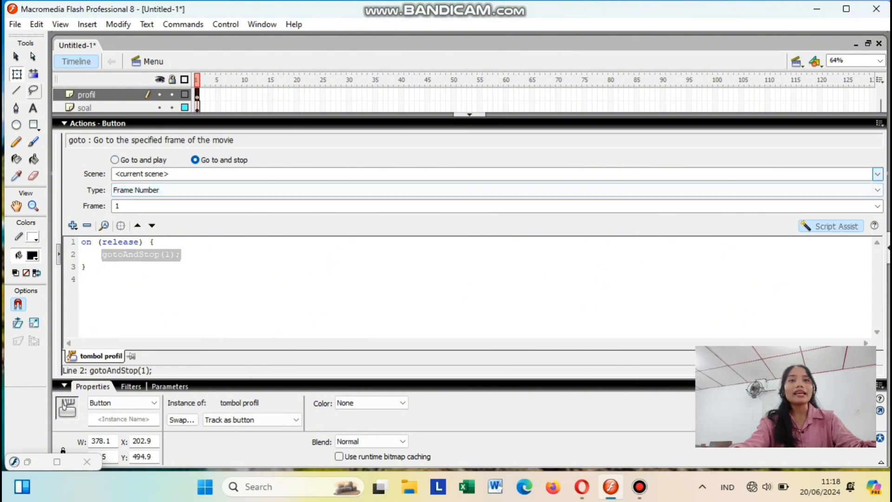
left_click(876, 174)
left_click(418, 228)
left_click(469, 115)
Step: Test the whole movie to check the menu button links, and close the preview
left_click(225, 24)
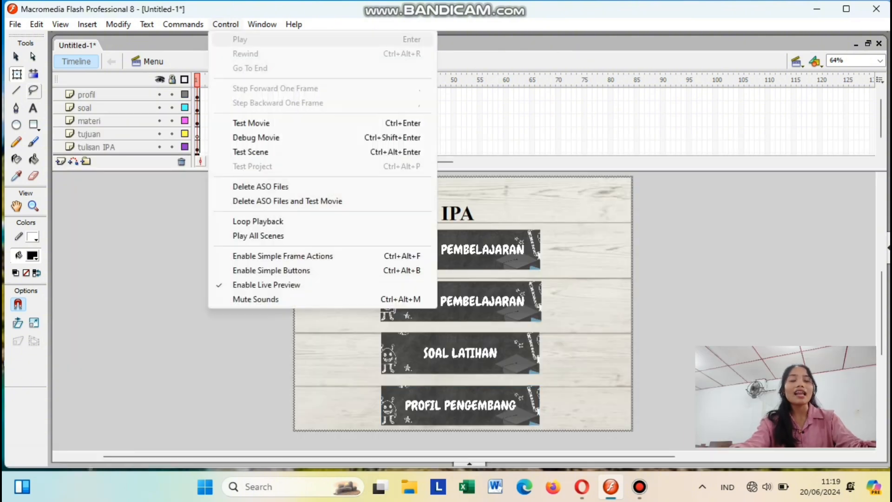
left_click(251, 122)
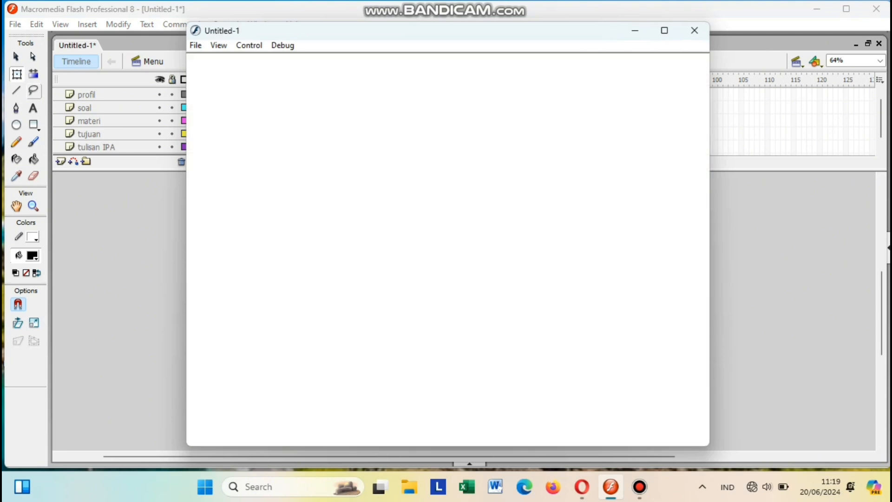
left_click(694, 30)
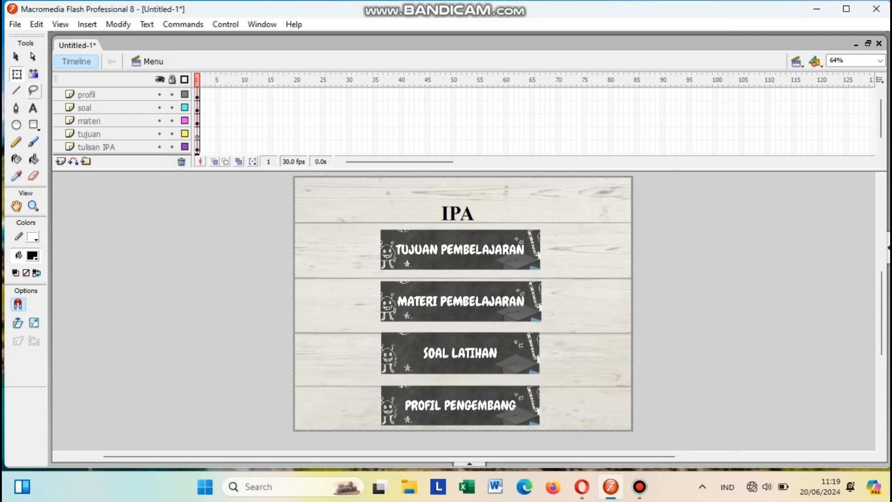
Step: Switch to the Tujuan scene and rename its only layer as background
left_click(796, 61)
left_click(825, 104)
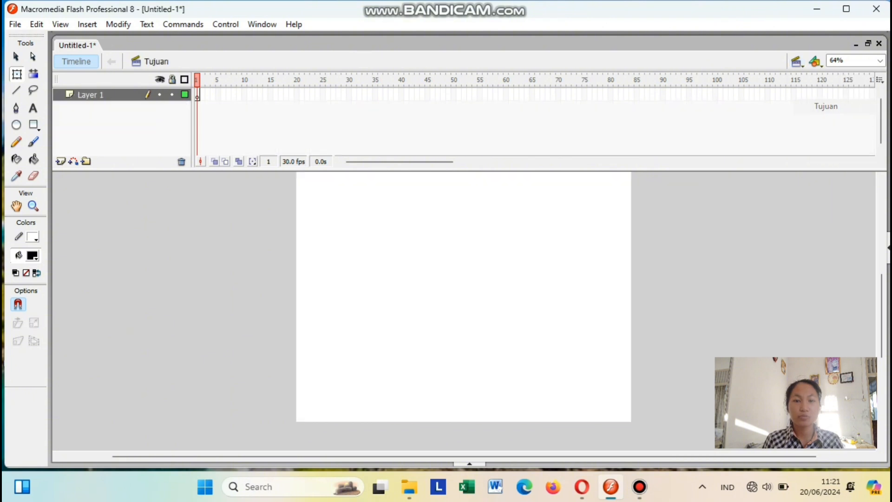
double_click(91, 94)
type("background")
key("Return")
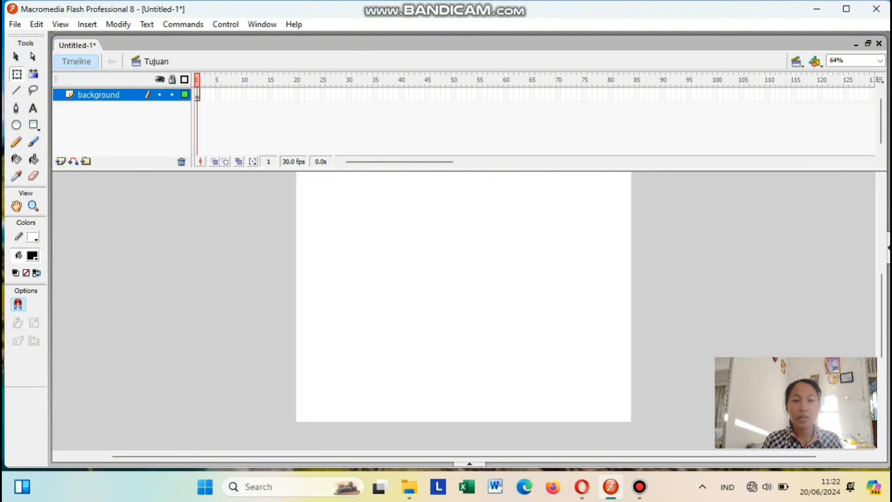
Step: Add three layers above background, named tulisan tujuan, tujuan and tombol home from bottom to top
left_click(60, 161)
double_click(94, 95)
key("Return")
left_click(61, 161)
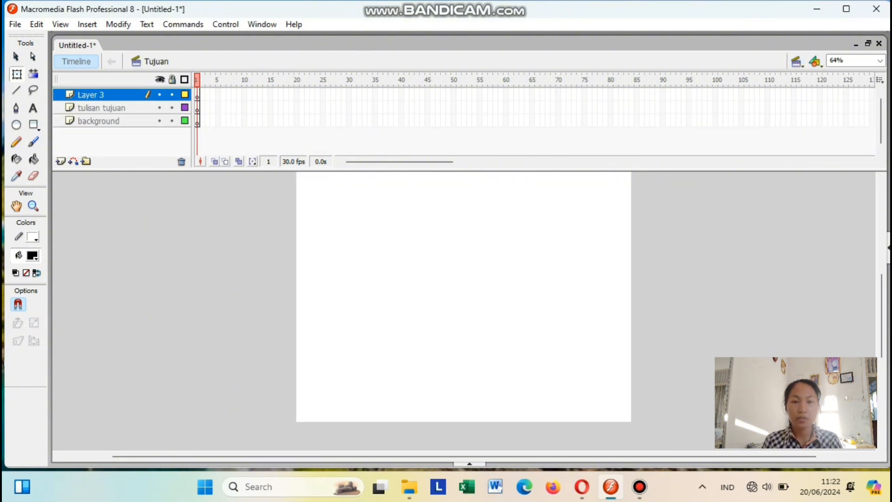
double_click(95, 95)
type("tujuan")
key("Return")
left_click(61, 162)
double_click(94, 95)
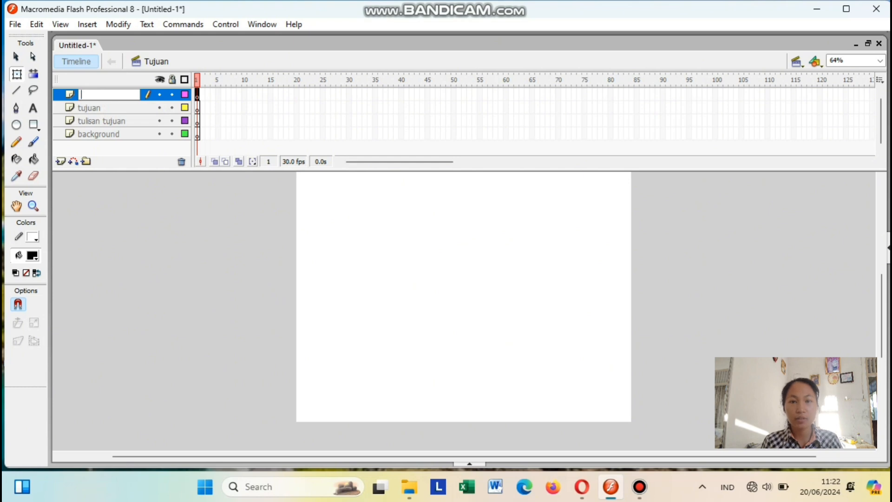
Step: Import the "Coklat estetik wallpaper telepon" PNG image to the stage on the background layer
left_click(98, 133)
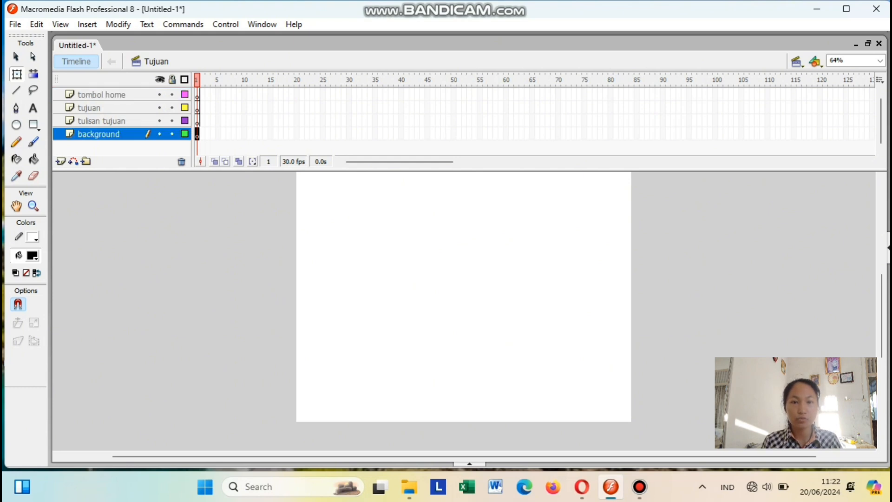
left_click(16, 24)
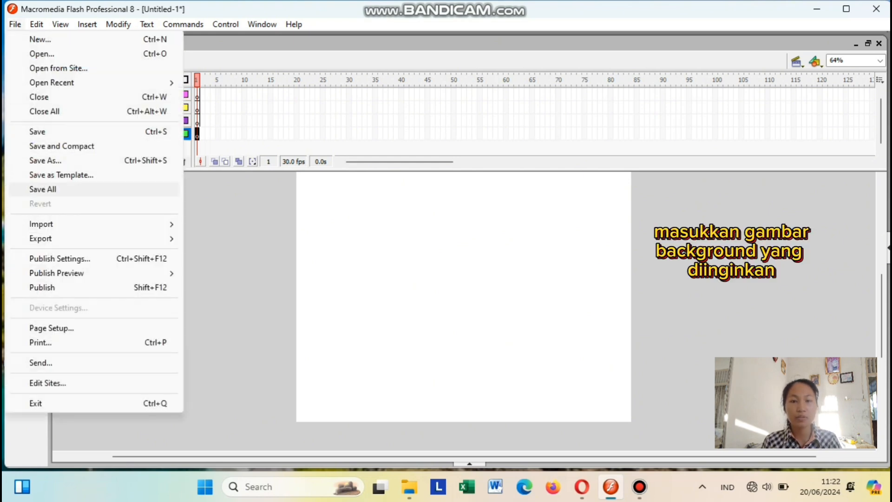
mouse_move(99, 224)
left_click(234, 224)
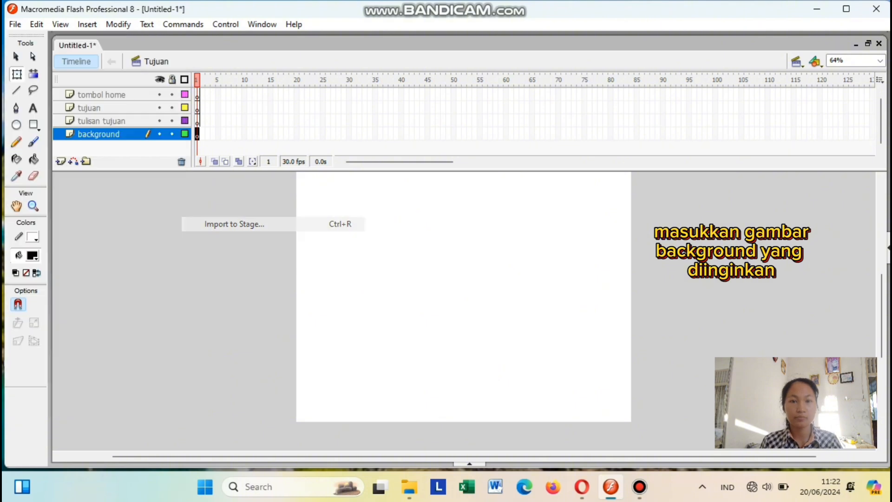
scroll(260, 209, "down", 3)
left_click(200, 154)
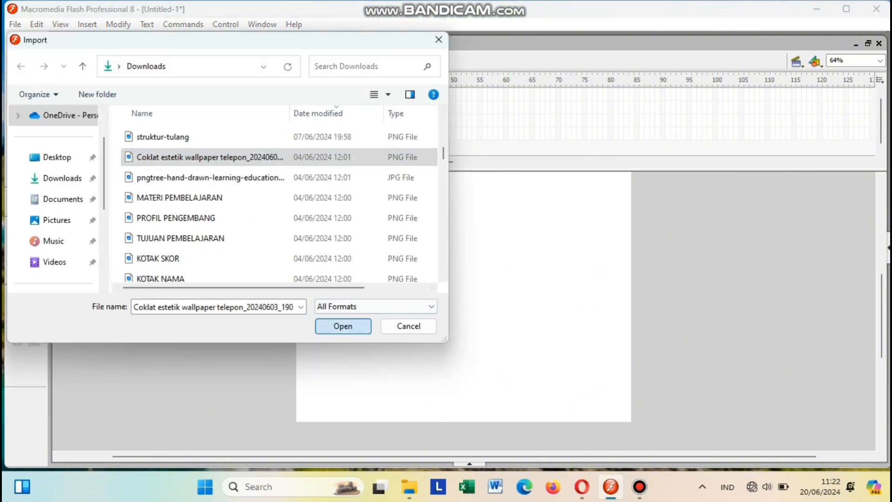
left_click(342, 325)
Step: Transform the imported wood wallpaper and position it so that it covers the whole stage
left_click(485, 271)
left_click_drag(484, 325, 418, 271)
left_click_drag(523, 313, 651, 313)
left_click_drag(483, 321, 462, 319)
left_click(696, 302)
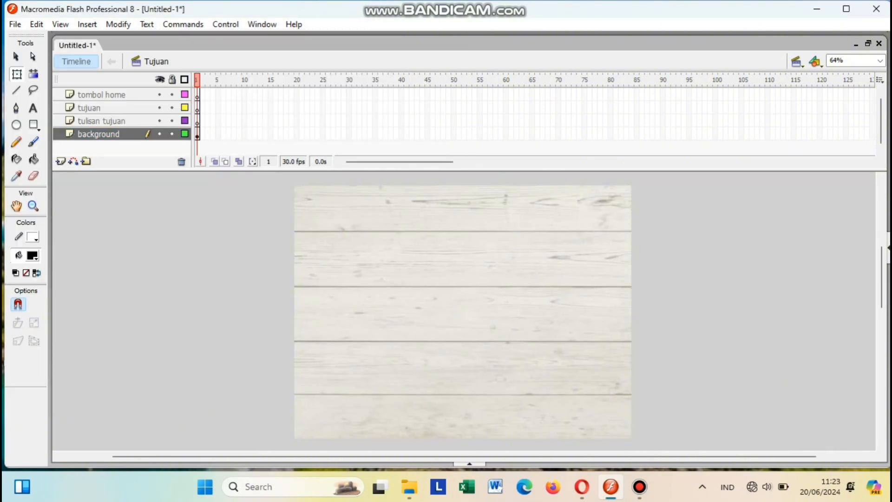
Step: Import the TUJUAN PEMBELAJARAN PNG image to the stage on the tulisan tujuan layer
left_click(101, 121)
left_click(16, 24)
mouse_move(100, 224)
left_click(234, 223)
scroll(200, 186, "down", 10)
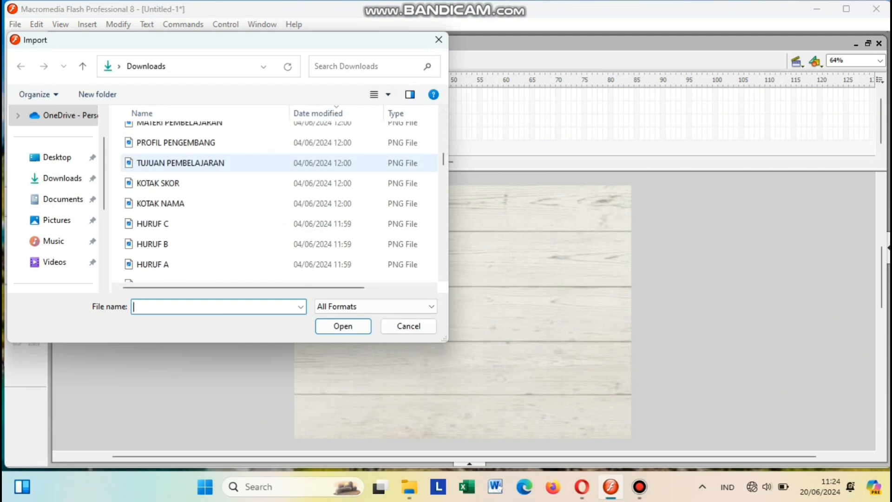
left_click(186, 163)
left_click(342, 325)
Step: Scale down the TUJUAN PEMBELAJARAN banner and place it centered near the stage's upper edge
left_click_drag(296, 396, 650, 307)
key("ctrl+z")
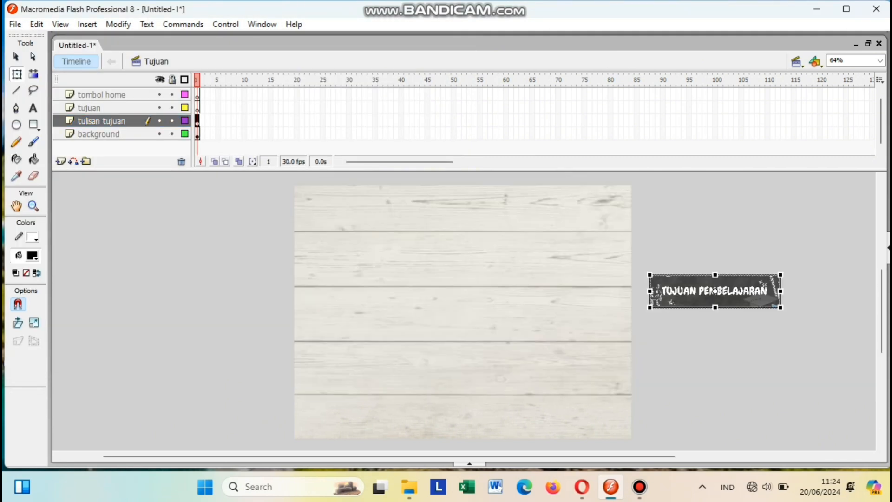
left_click_drag(696, 293, 439, 212)
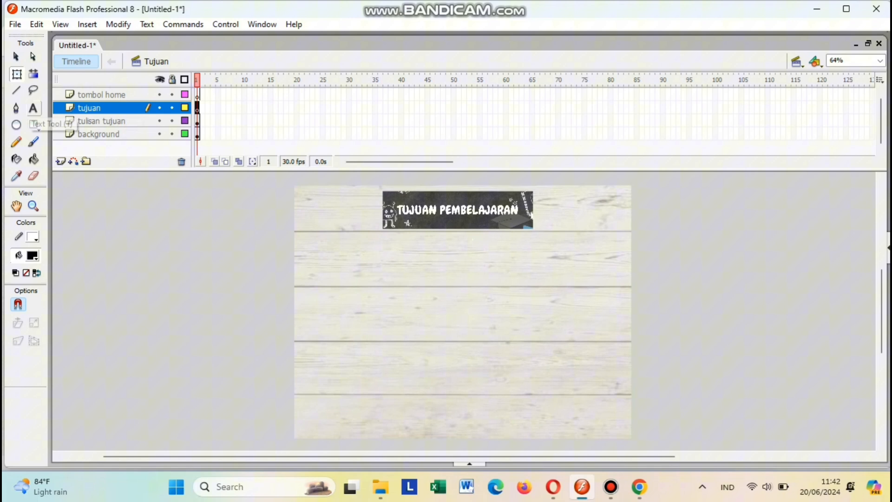
Step: Write the objectives paragraph from "Melalui pembelajaran ini" to "konsep-konsep IPA" on the tujuan layer, and position it below the banner
left_click(33, 110)
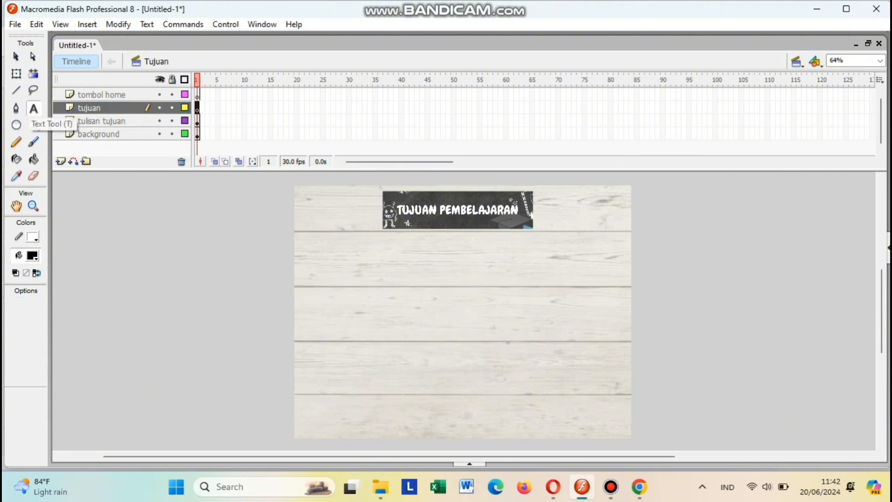
left_click_drag(572, 267, 595, 267)
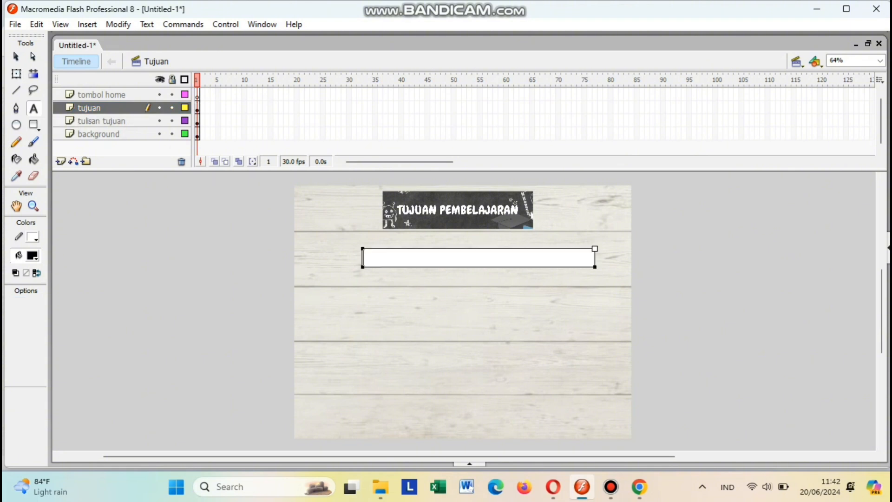
type("Melalui pembelajaran ini, siswa diharapkan mampu mengembangkan keterampilan berpikir kritis dan analitis. Selain itu, siswa juga akan dibekali dengan pengetahuan tentang konsep-konsep IPA")
left_click(17, 56)
left_click_drag(465, 310, 449, 302)
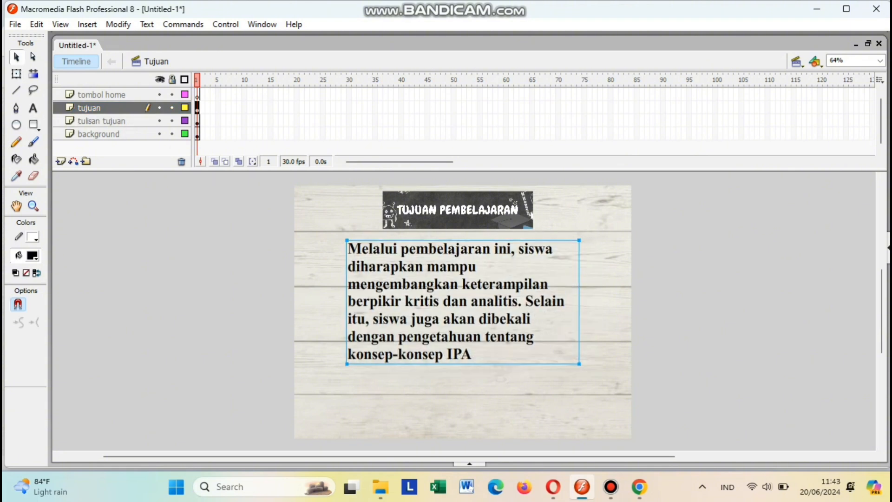
Step: Import the HOME PNG image to the stage on the tombol home layer
left_click(101, 95)
left_click(16, 24)
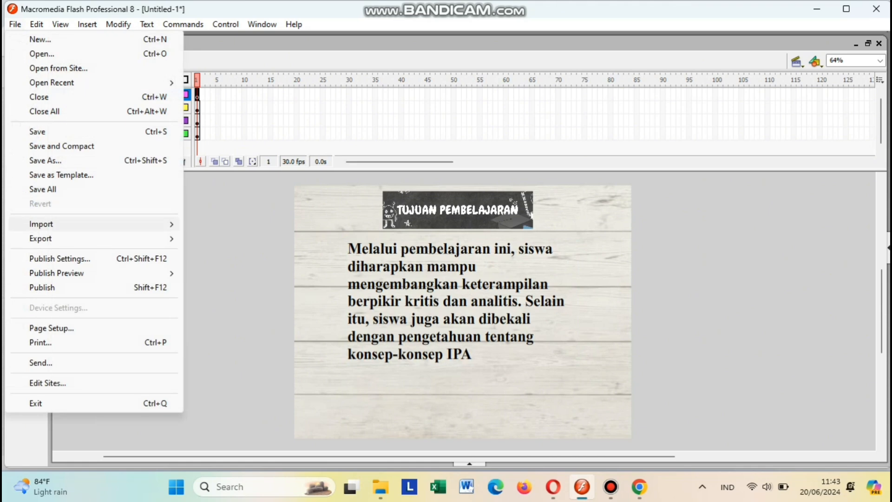
mouse_move(70, 224)
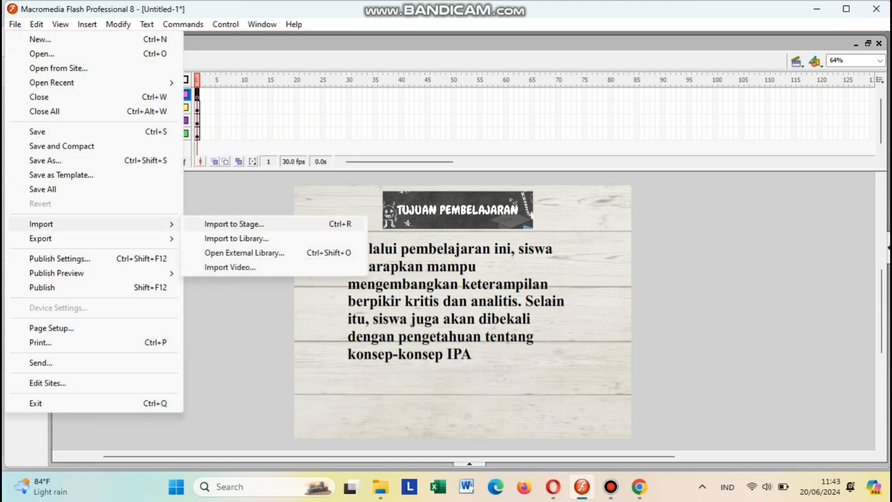
left_click(234, 224)
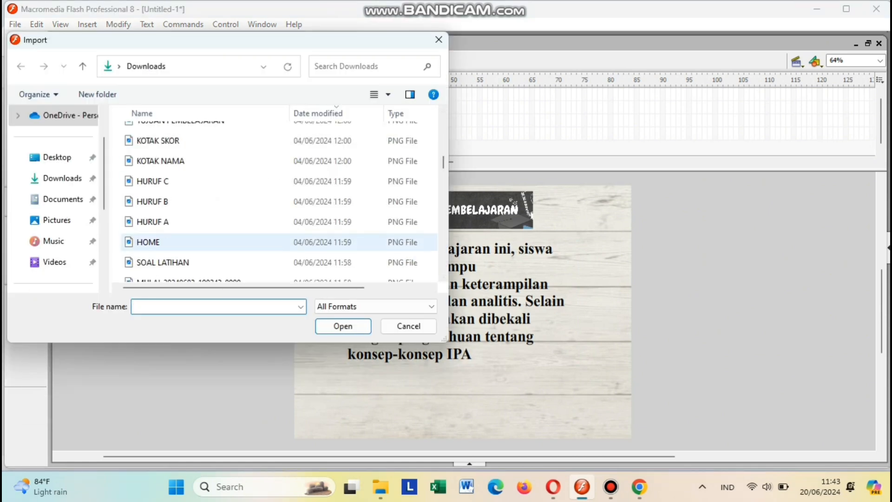
left_click(152, 242)
left_click(343, 326)
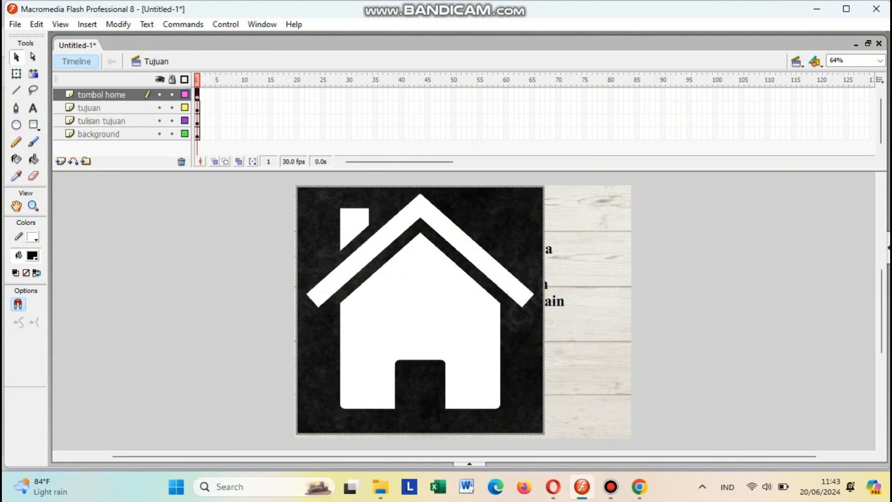
Step: Shrink the home icon to about the banner's height and place it to the left of the banner
key("q")
left_click_drag(543, 433, 438, 328)
left_click_drag(420, 311, 335, 209)
Step: Convert the home icon to a Button symbol named tombol homee
right_click(335, 209)
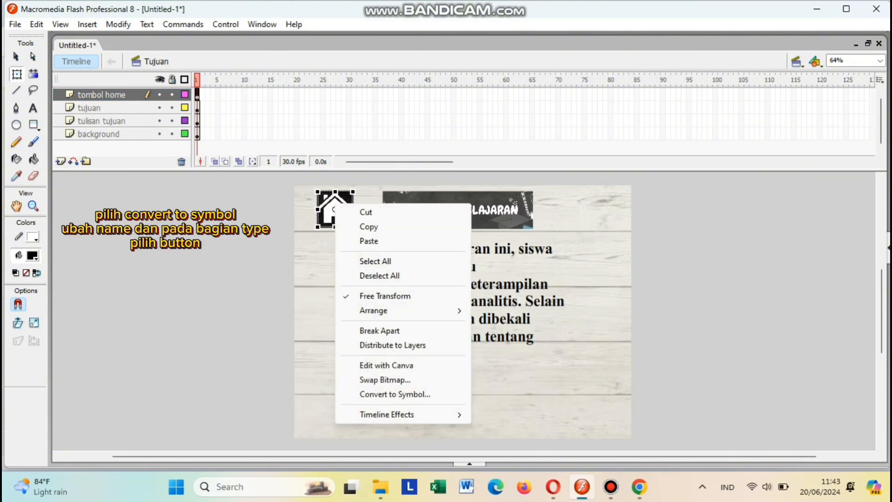
left_click(395, 394)
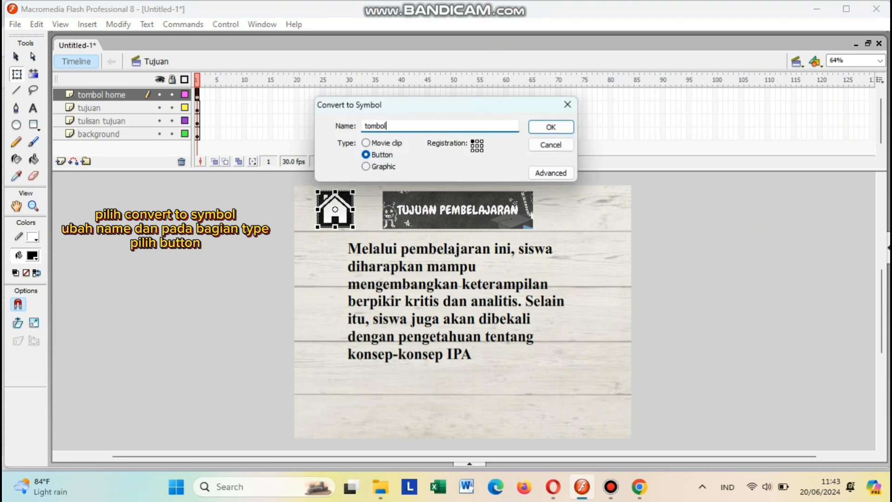
type("tombol homee")
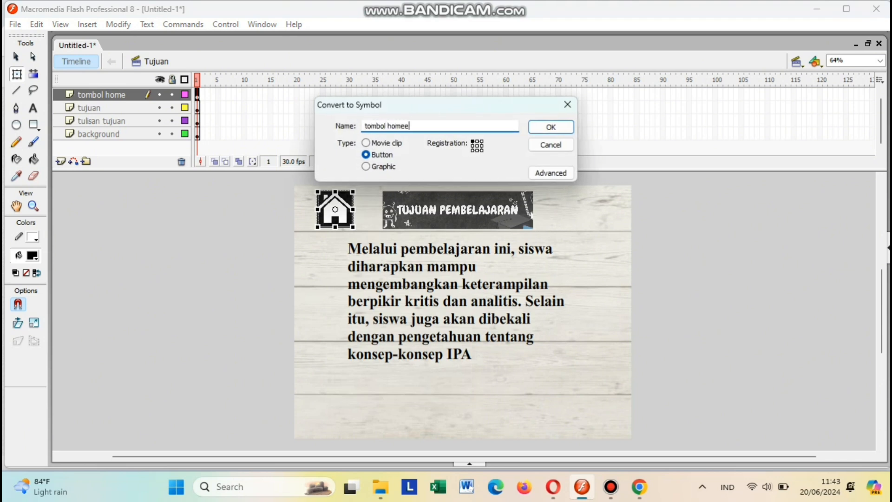
key("Return")
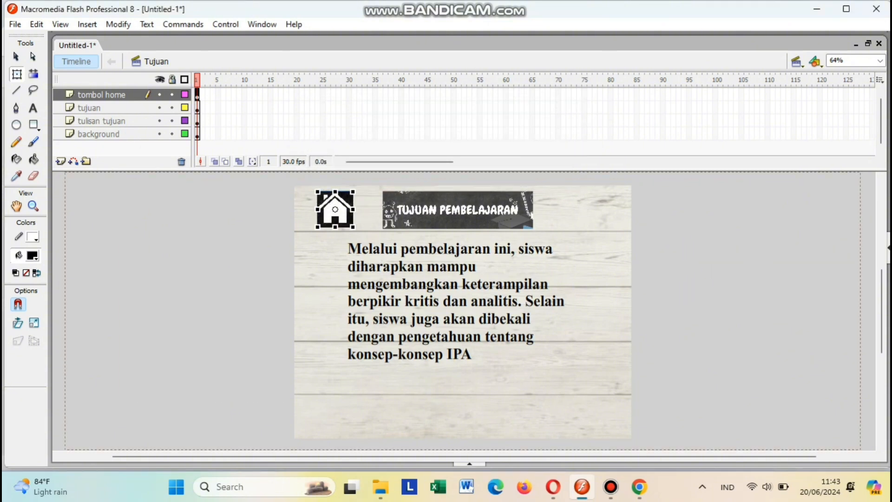
Step: Open the tombol homee symbol for editing and insert keyframes in its Over and Down states
double_click(335, 209)
right_click(222, 94)
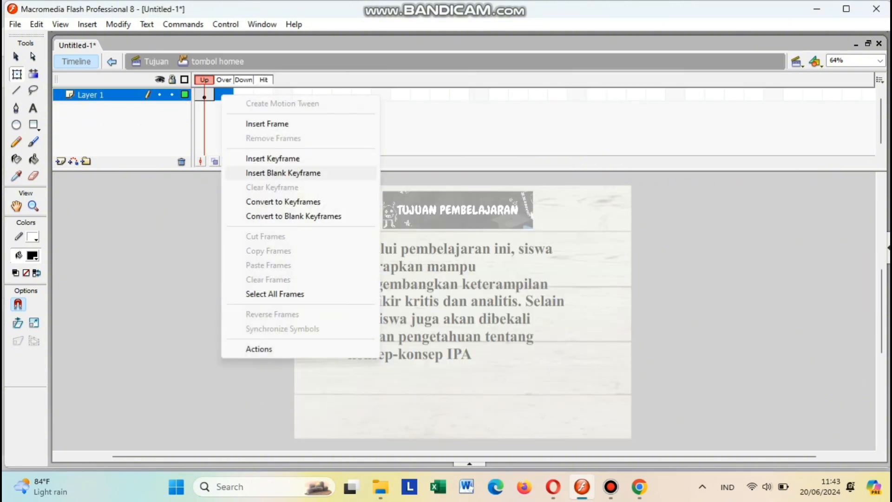
left_click(273, 158)
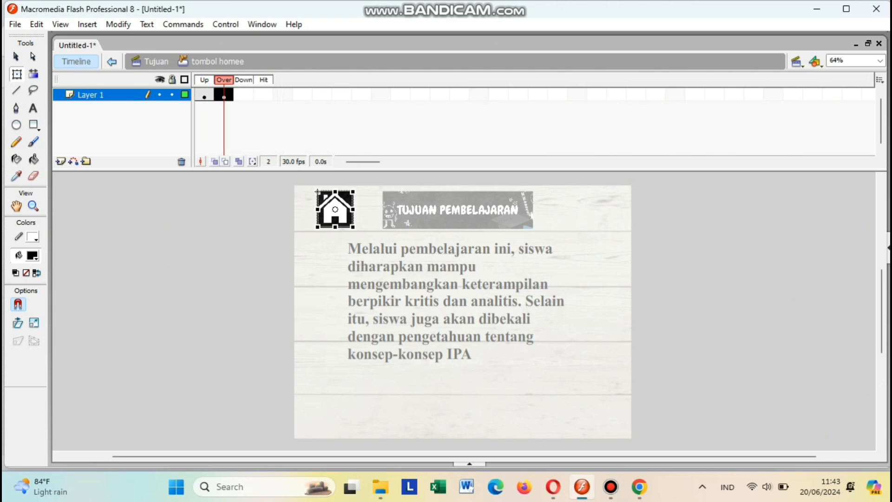
right_click(241, 96)
left_click(292, 160)
Step: Enlarge the home icon slightly in the Over state and return to the Tujuan scene
left_click(223, 95)
left_click_drag(317, 190, 312, 187)
key("ctrl+e")
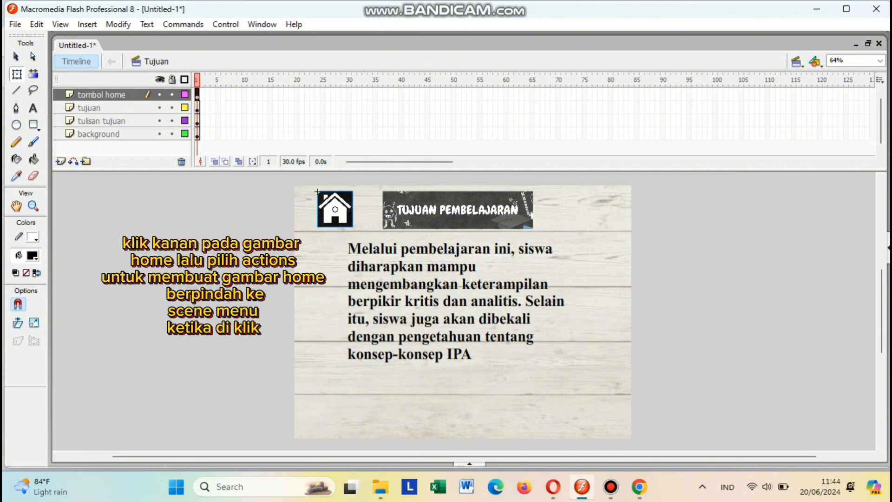
Step: Give the home button a goto action that goes to and stops at frame 1 of the Menu scene on release
right_click(318, 192)
left_click(380, 391)
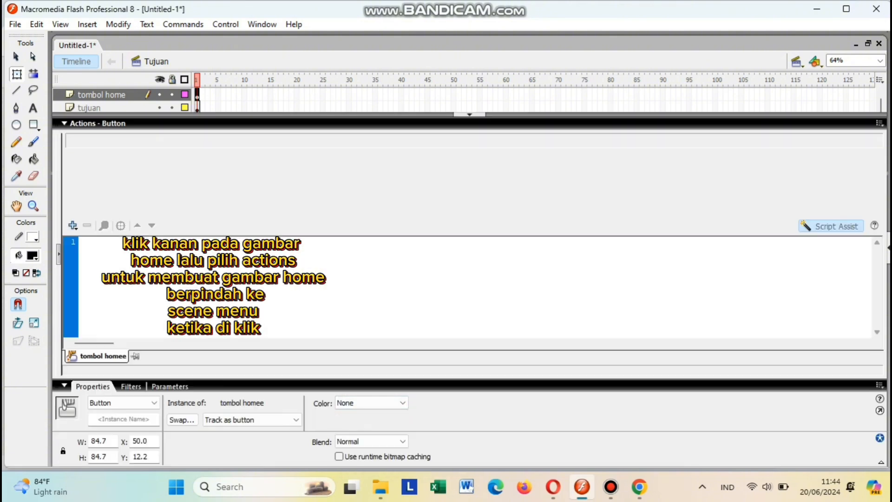
left_click(72, 225)
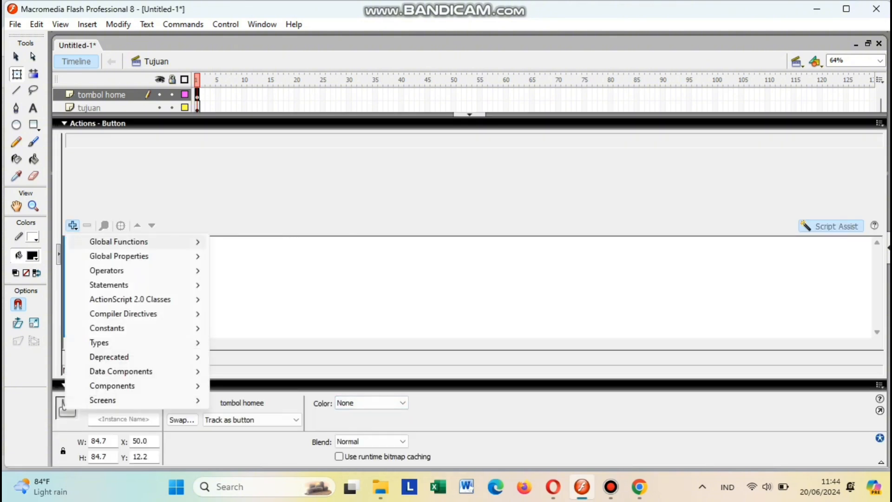
mouse_move(118, 241)
mouse_move(259, 242)
left_click(384, 241)
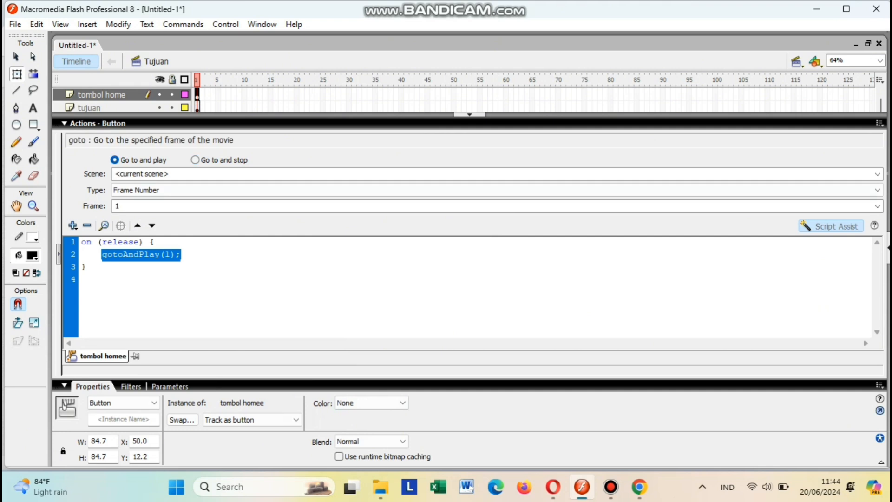
left_click(877, 174)
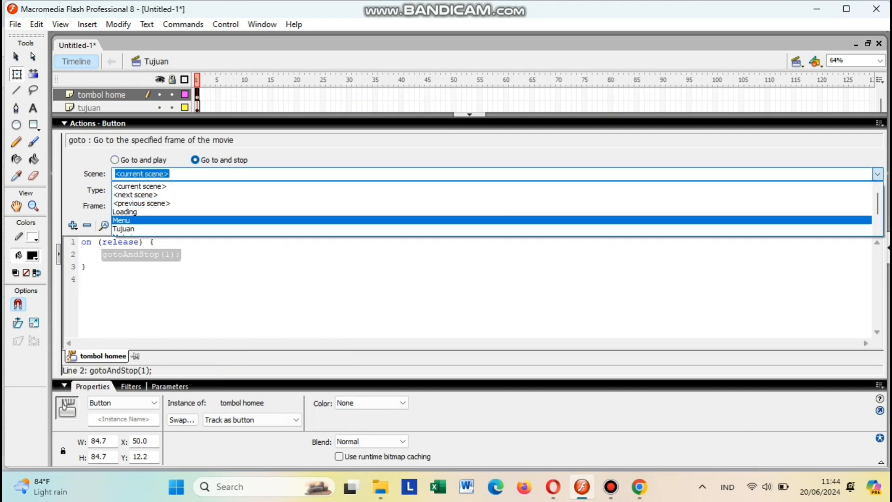
left_click(121, 220)
left_click(470, 114)
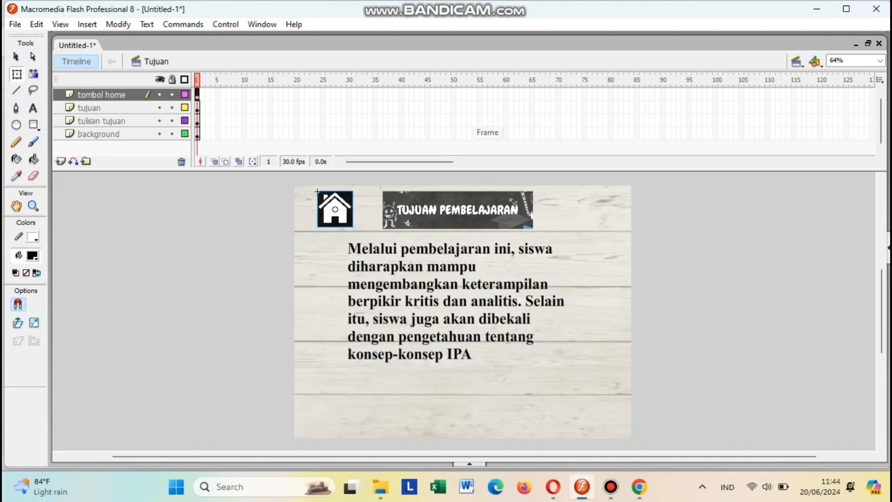
Step: Switch to the Materi scene and rename its existing layer as background
left_click(796, 62)
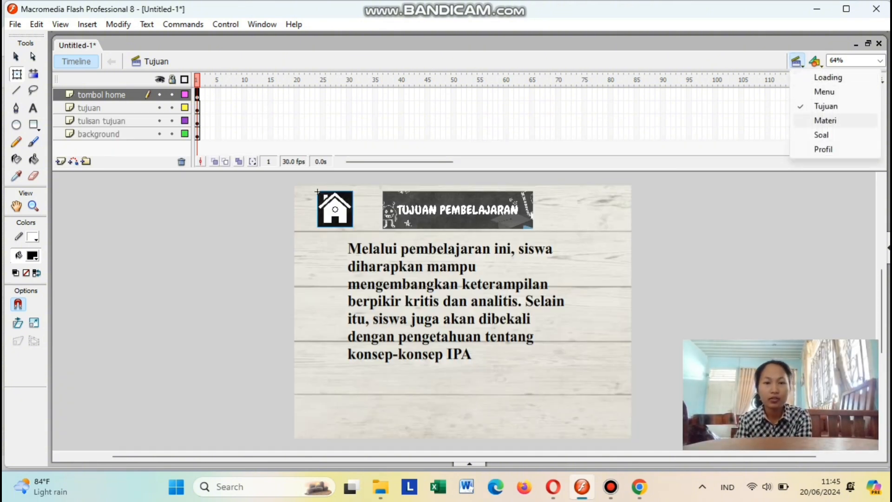
left_click(825, 120)
double_click(135, 95)
type("background")
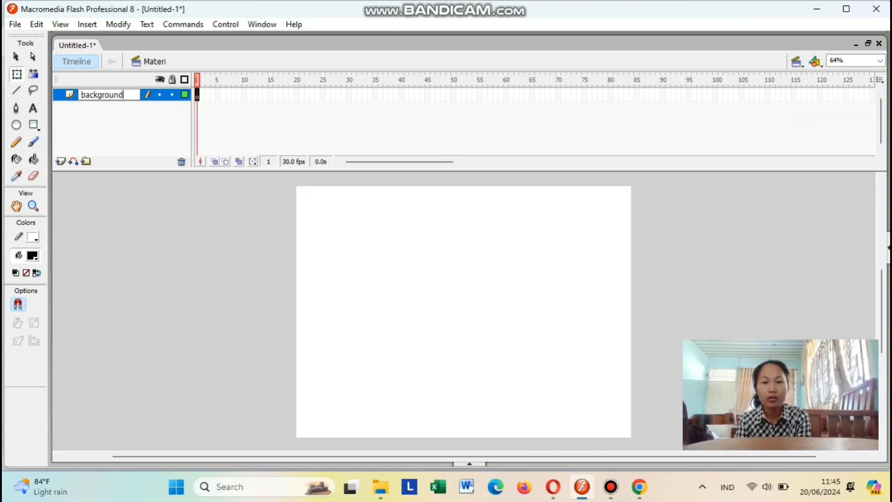
Step: Add a layer named tulisan materi above the background layer
left_click(60, 161)
double_click(94, 95)
type("tulisa")
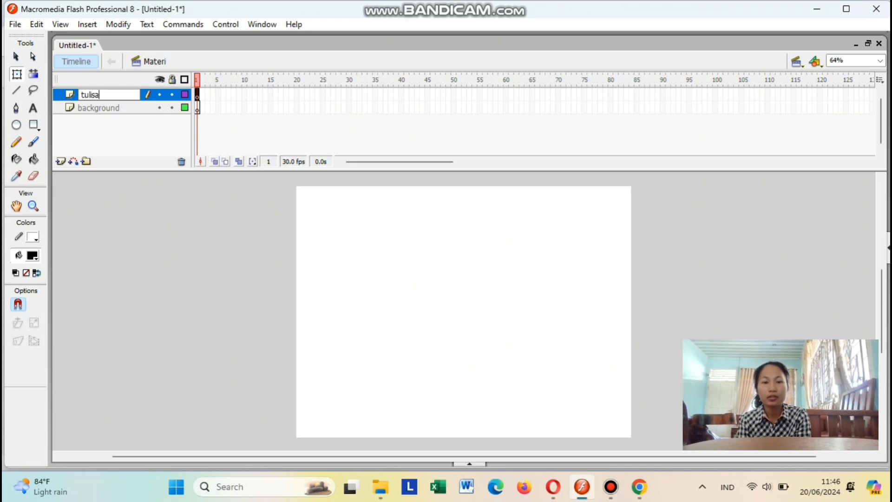
type("n materi")
key("Return")
Step: Add two more layers above tulisan materi, named materi and home
left_click(61, 162)
left_click(60, 161)
double_click(101, 107)
key("BackSpace")
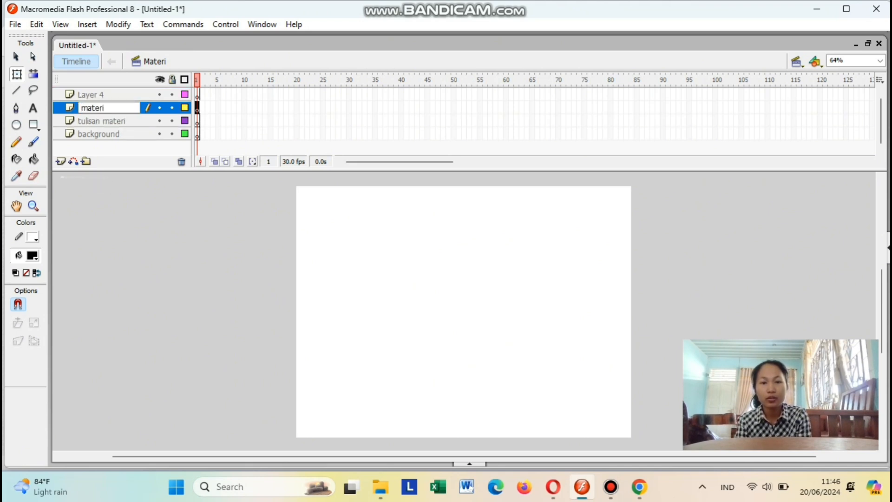
key("Return")
double_click(94, 95)
type("home")
key("Return")
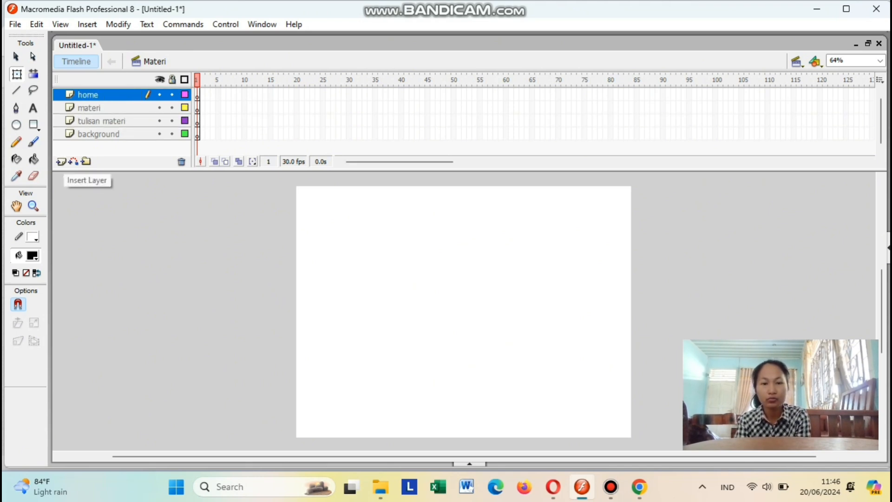
Step: Add a layer named tanda panah kanan above the home layer
left_click(61, 161)
double_click(94, 95)
key("BackSpace")
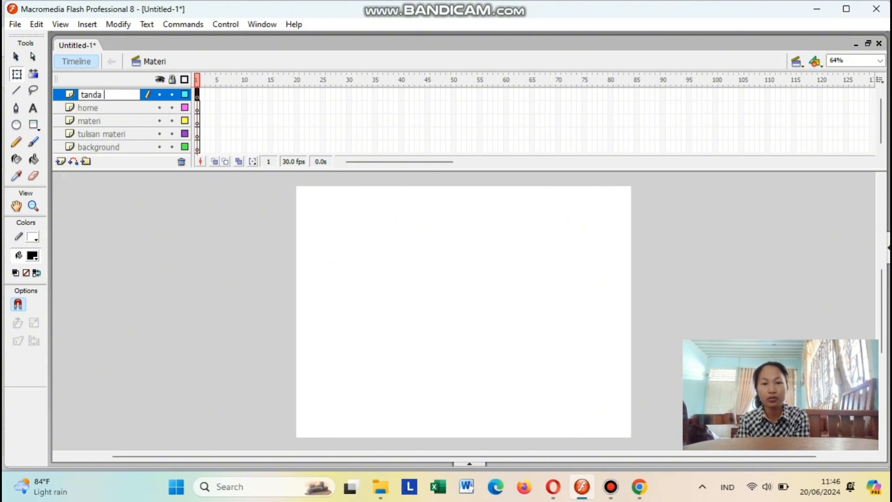
type("tanda panah kanan")
key("Return")
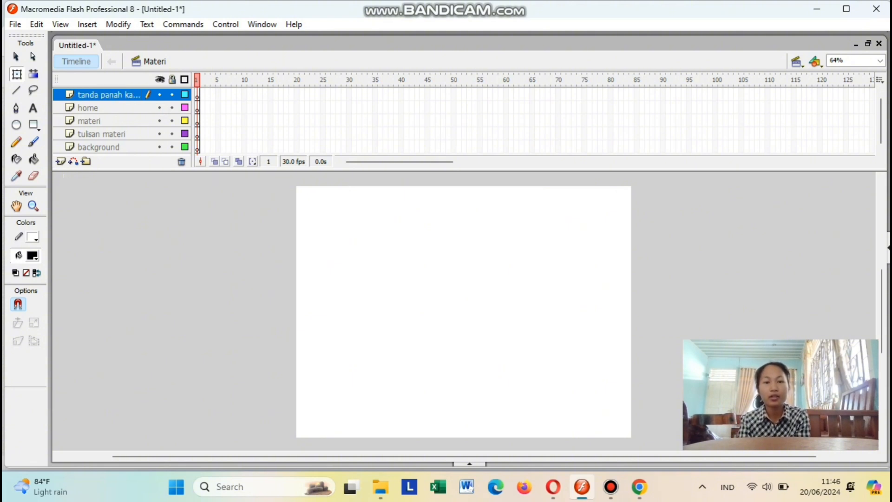
Step: Import the Coklat estetik wallpaper telepon PNG to the stage on the background layer, without replacing existing library items
left_click(99, 147)
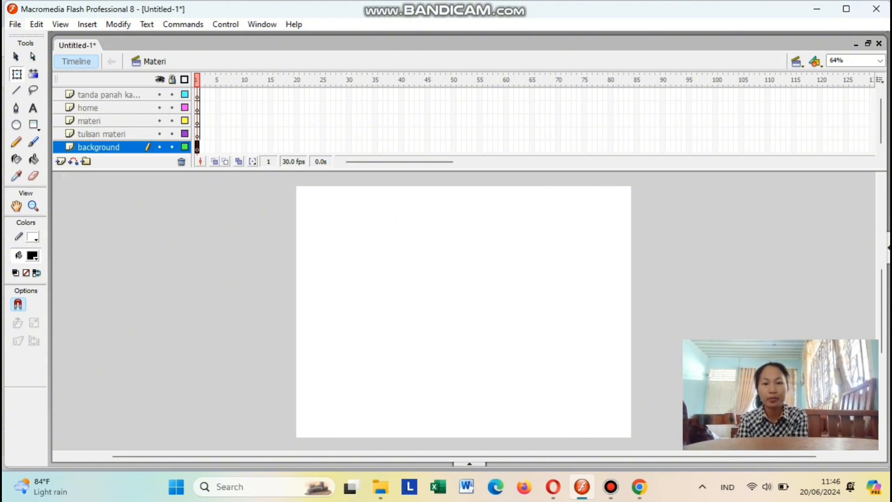
left_click(15, 24)
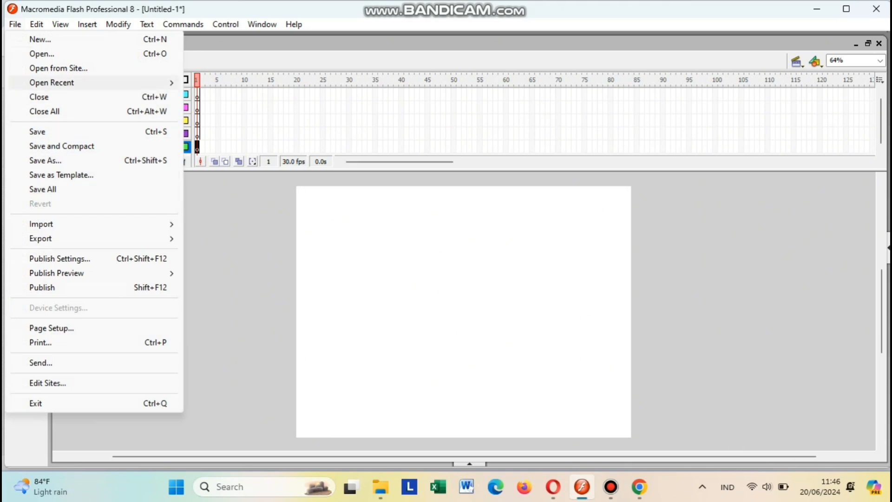
mouse_move(42, 224)
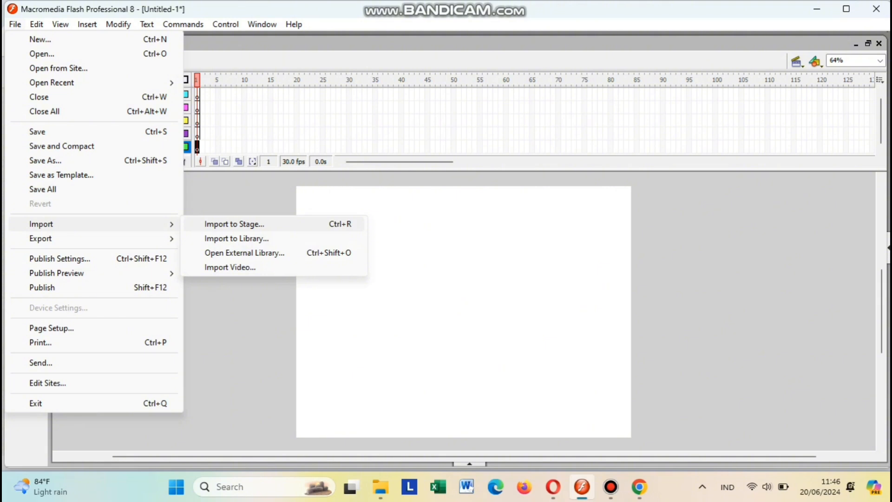
left_click(234, 224)
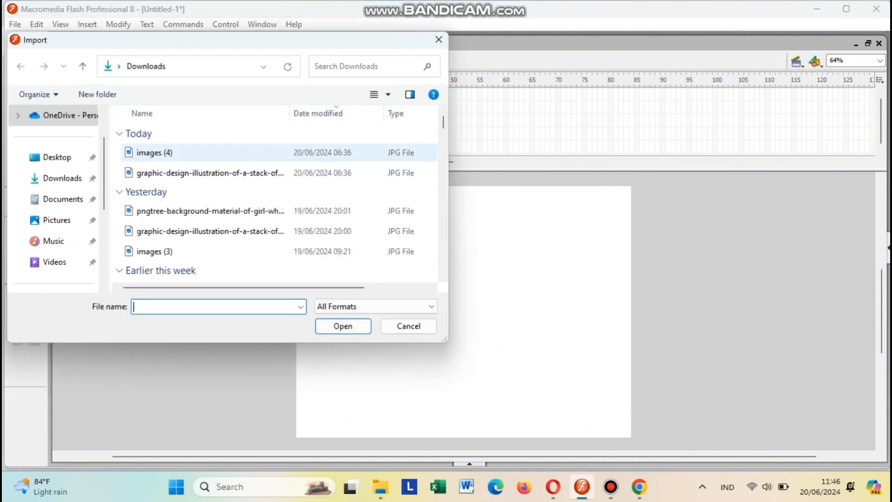
scroll(209, 164, "down", 4)
left_click(209, 163)
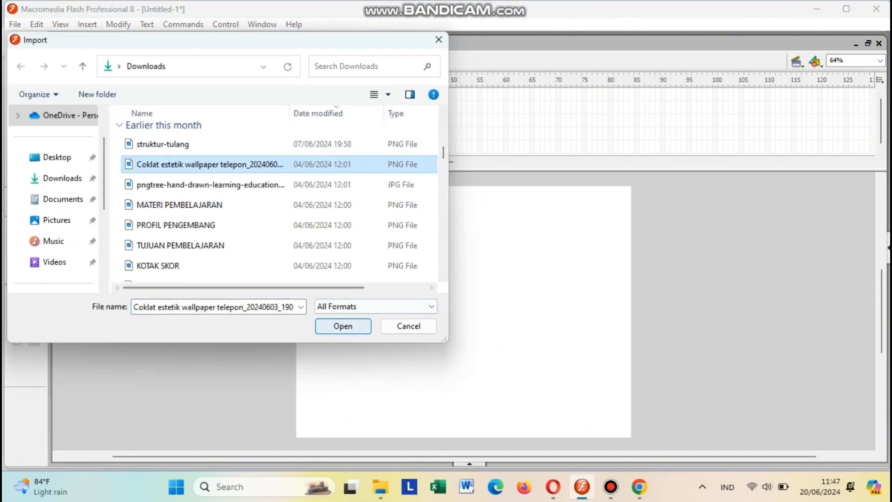
left_click(343, 325)
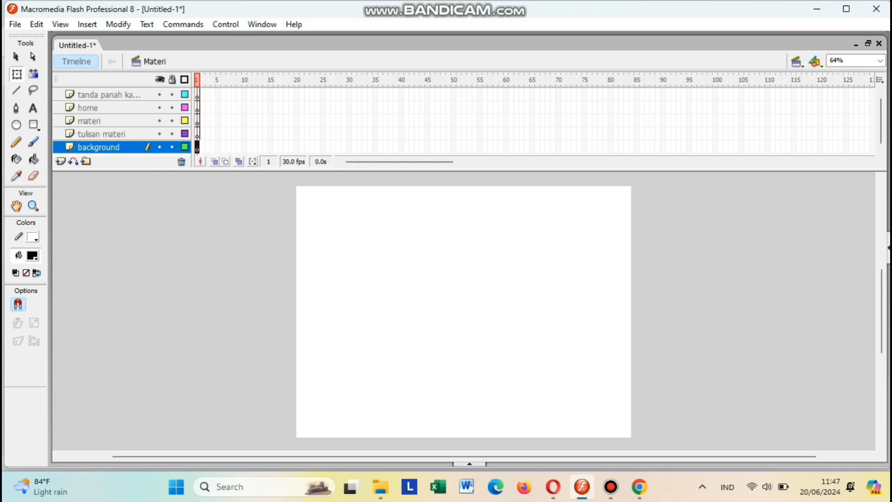
left_click(486, 269)
Step: Resize and move the wooden background image so that it covers the whole stage
left_click_drag(296, 186, 378, 331)
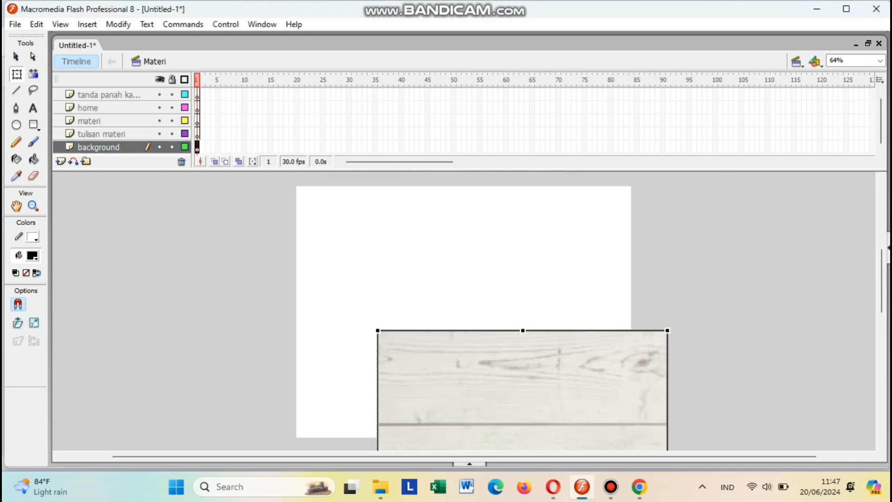
left_click_drag(523, 386, 440, 241)
left_click_drag(440, 379, 440, 412)
left_click_drag(440, 325, 483, 352)
left_click_drag(483, 352, 456, 351)
left_click_drag(464, 181, 464, 187)
Step: Import the MATERI PEMBELAJARAN PNG on the tulisan materi layer, keeping existing library items, and shrink it to a banner centred near the stage's upper edge
left_click(101, 134)
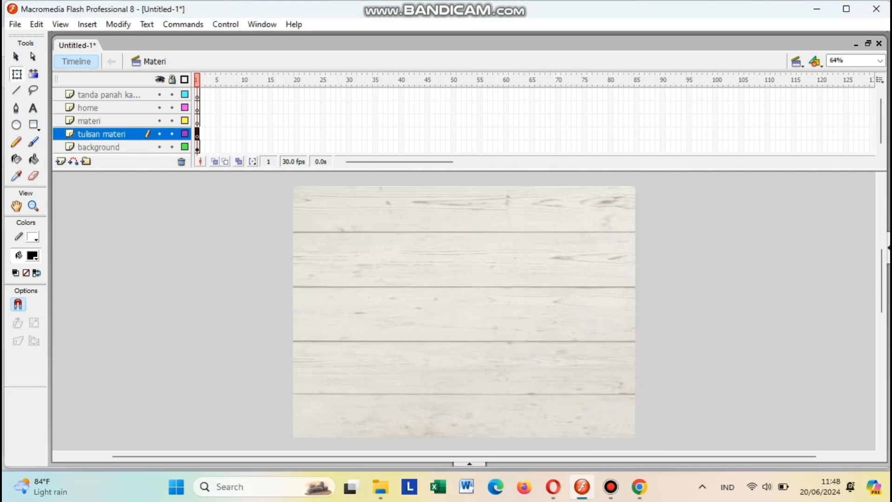
left_click(15, 24)
mouse_move(51, 224)
left_click(234, 223)
scroll(200, 195, "down", 10)
left_click(196, 140)
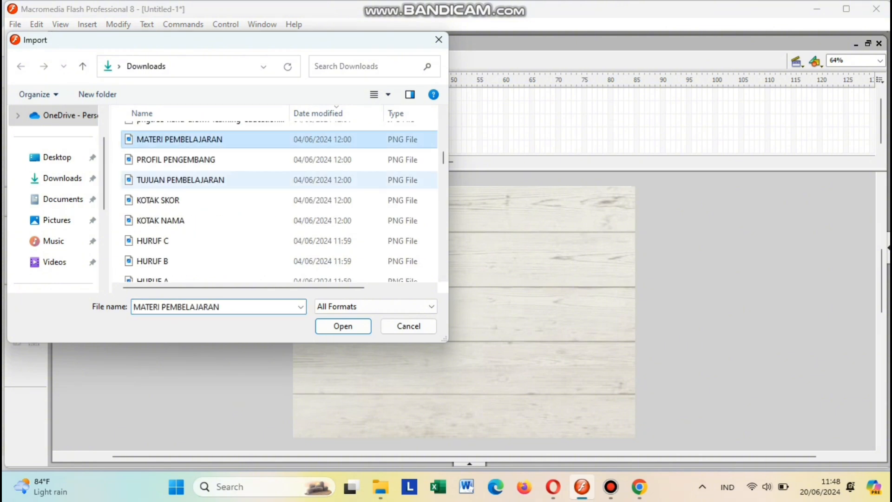
left_click(342, 325)
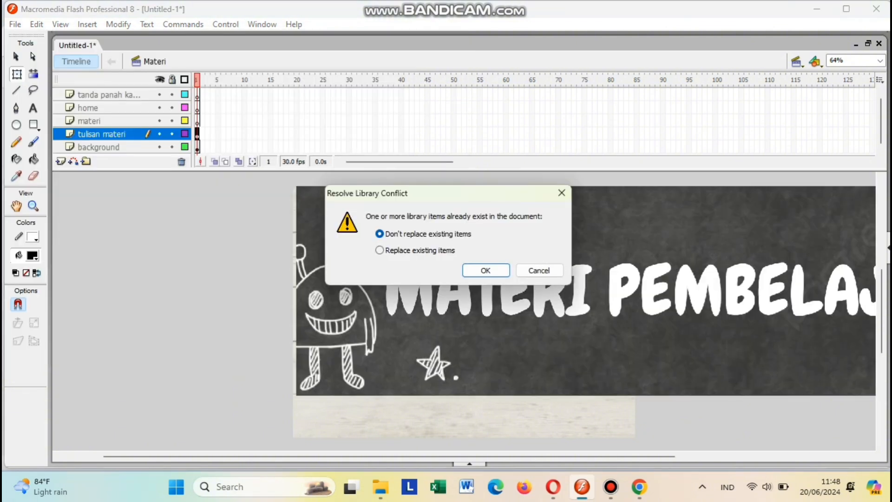
left_click(486, 270)
left_click_drag(296, 186, 633, 271)
left_click_drag(669, 289, 384, 194)
Step: Write the paragraph from "1. Tumbuhan adalah makhluk hidup" to "bangunan serta obat-obatan." on the materi layer, and position it just below the banner
left_click(88, 121)
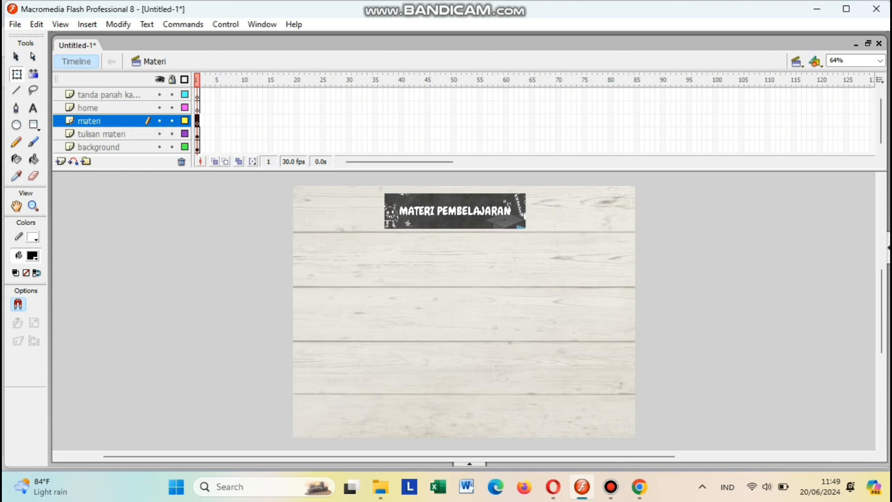
left_click(33, 108)
left_click_drag(349, 245, 571, 253)
type("1. Tumbuhan adalah makhluk hidup yang sangat penting. Mereka menghasilkan oksigen yang kita butuhkan untuk bernapas dan menyediakan makanan bagi makhluk hidup lainnya. Tumbuhan juga membantu menjaga kesuburan tanah dan menyediakan bahan bangunan serta obat-obatan.")
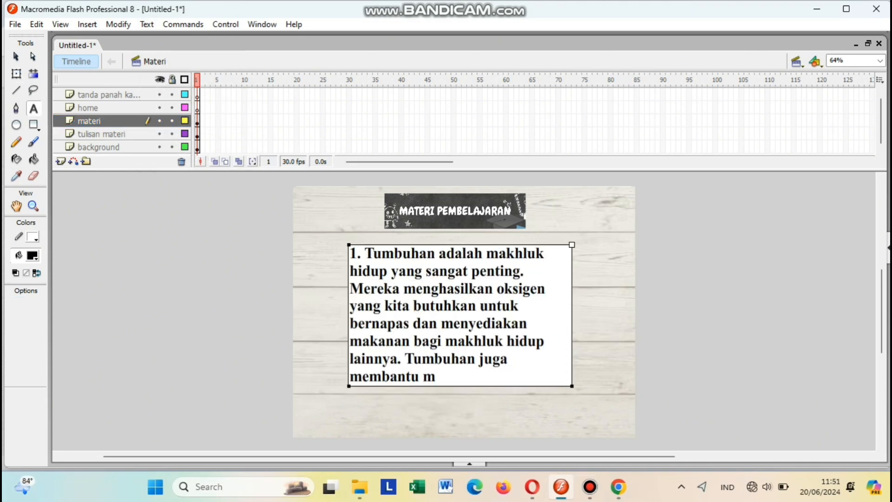
left_click(16, 74)
left_click_drag(461, 334, 464, 322)
Step: Start importing an image to the stage on the home layer
left_click(89, 108)
left_click(15, 24)
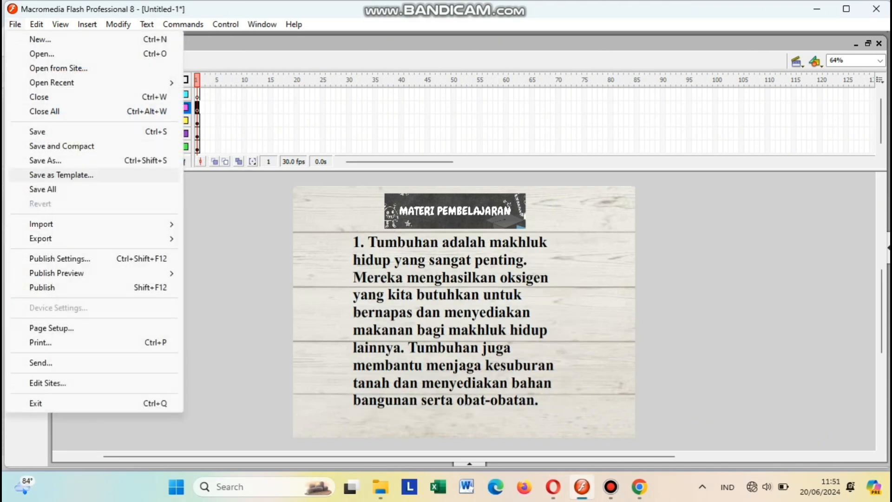
mouse_move(41, 224)
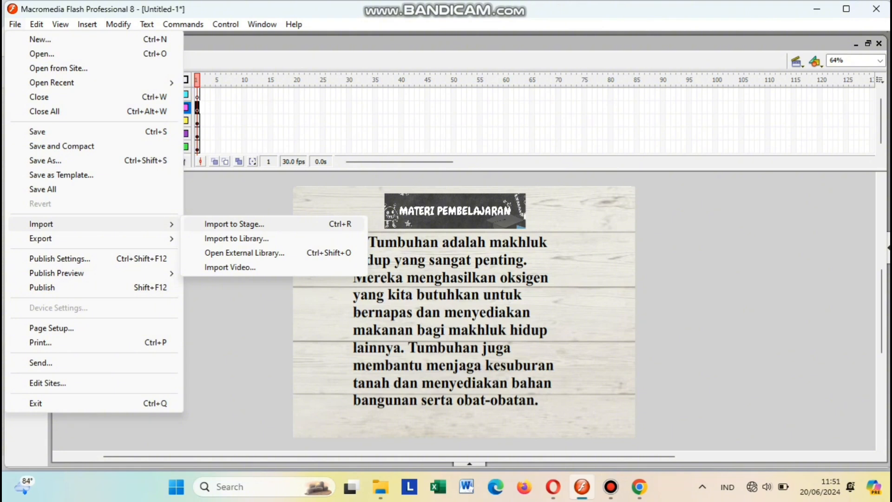
Step: Import the HOME image from the Downloads folder onto the stage of the Materi scene
left_click(234, 224)
left_click(148, 182)
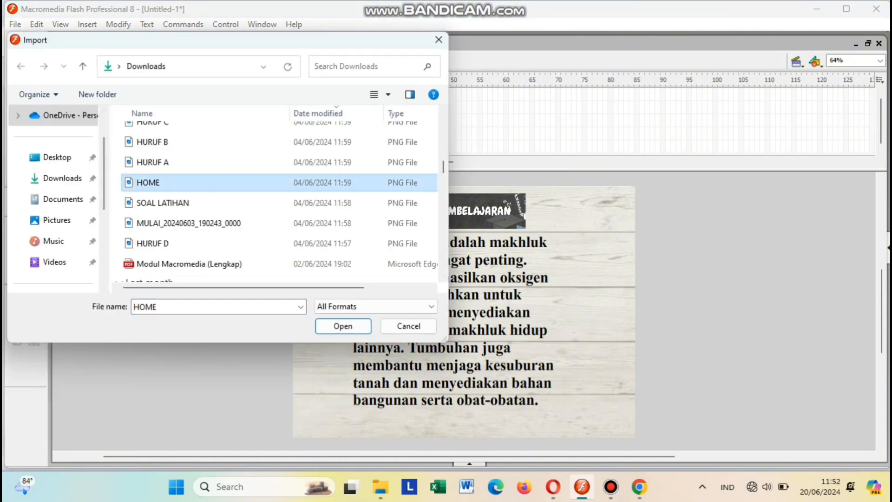
left_click(343, 326)
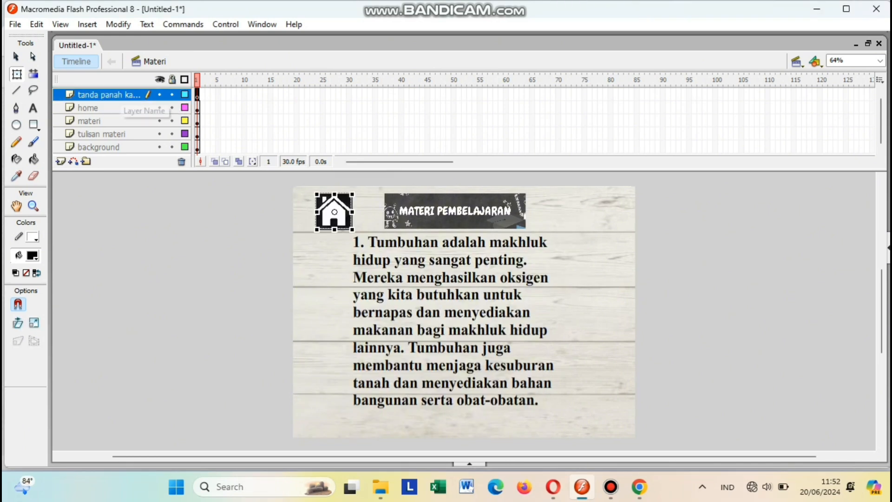
Step: Import the arrow image __20240612_064124_0000 from Downloads onto the stage in the arrow layer
key("alt+f")
key("Escape")
key("ctrl+r")
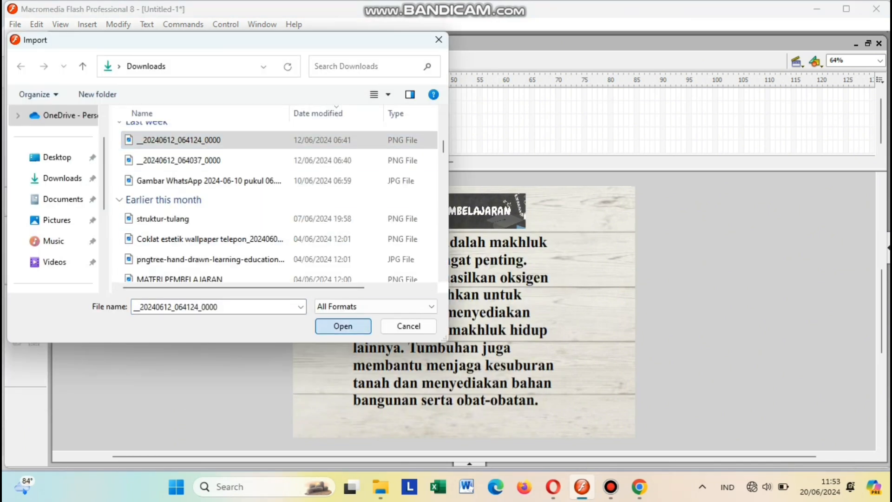
key("Return")
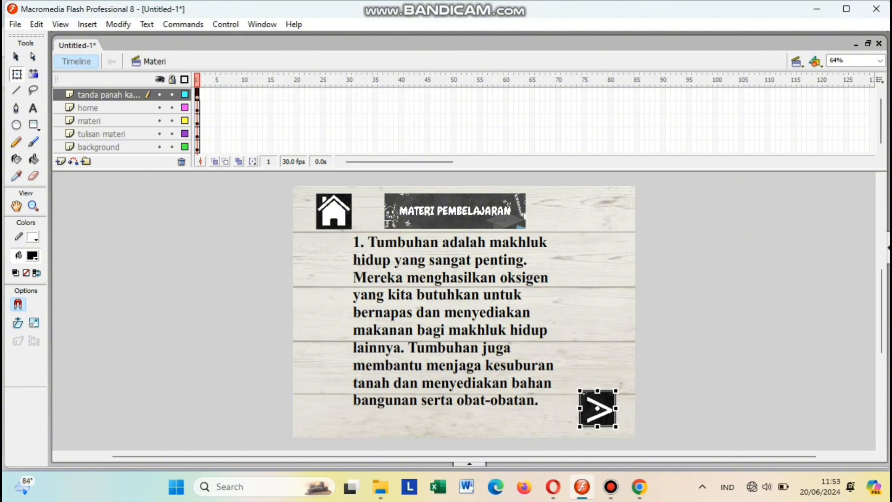
Step: Convert the home image into a Button symbol named "tombol home 1"
right_click(333, 212)
left_click(393, 398)
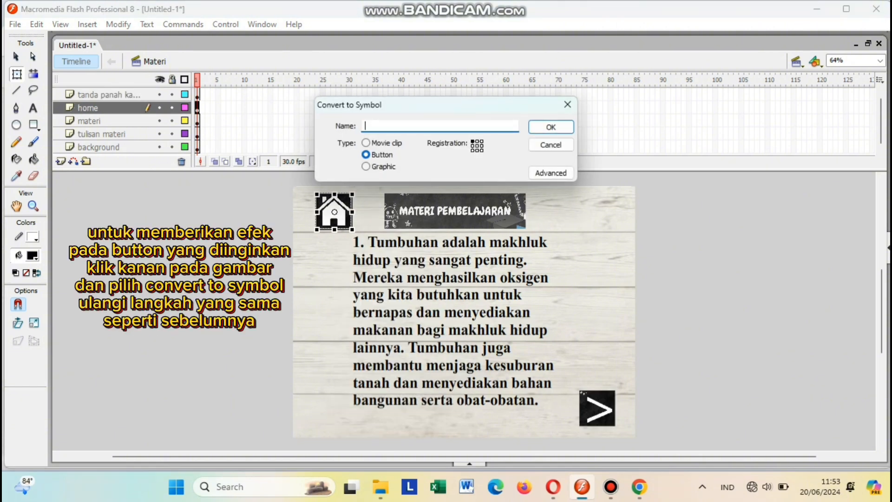
key("Return")
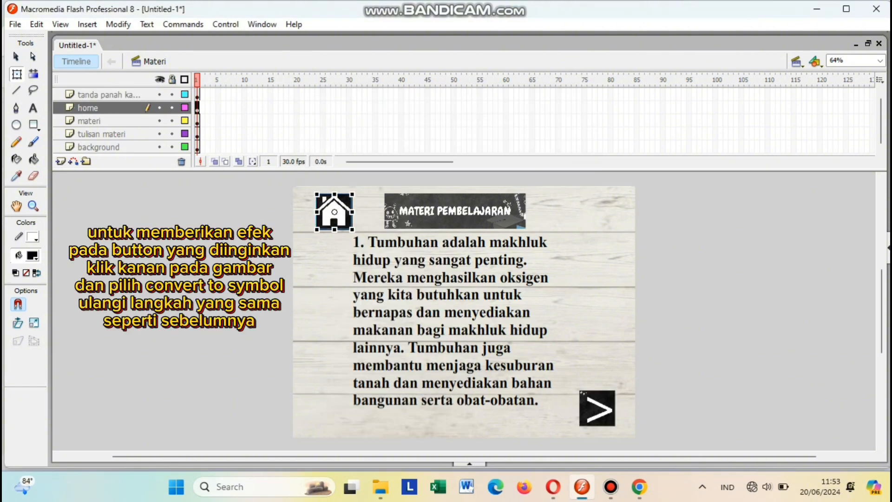
Step: Open the home button symbol for editing and insert keyframes in its Over and Down states
double_click(334, 212)
right_click(225, 95)
left_click(274, 160)
right_click(247, 95)
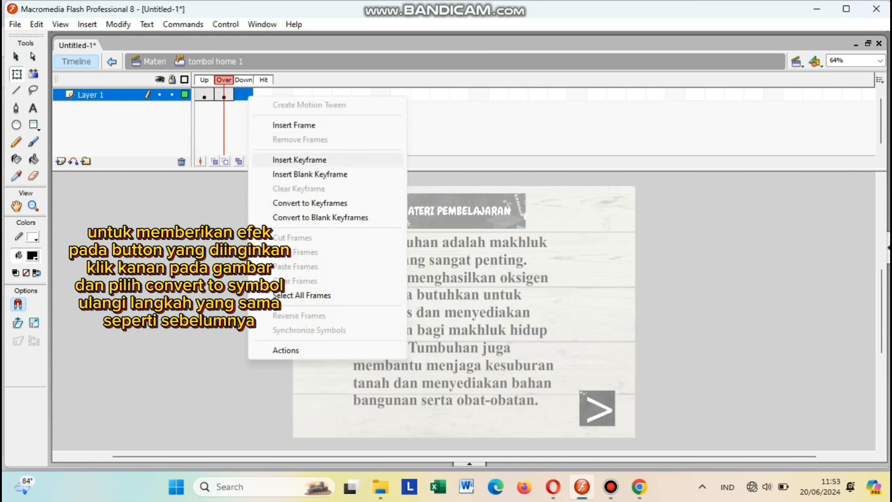
left_click(296, 159)
Step: Enlarge the home icon slightly in the Over state and return to the Materi scene
left_click(224, 95)
left_click_drag(317, 194, 311, 189)
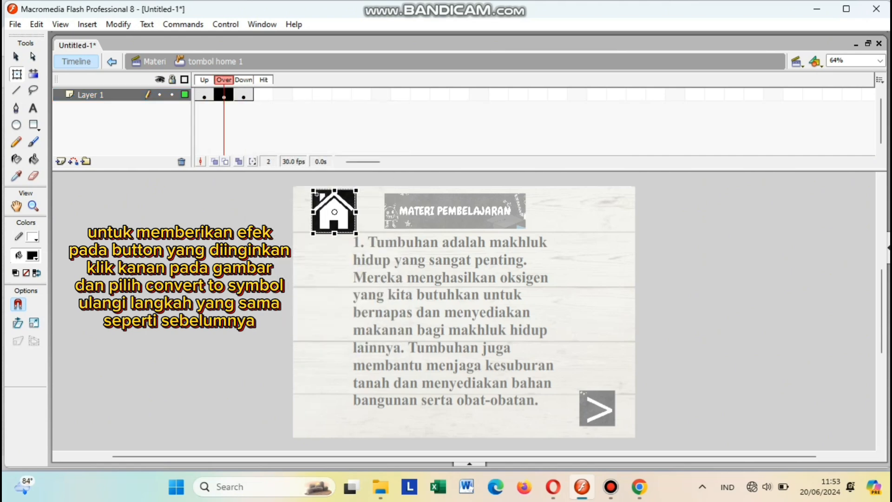
left_click(154, 61)
Step: Convert the arrow image into a Button symbol named "tombol panah kanan"
right_click(608, 414)
left_click(667, 385)
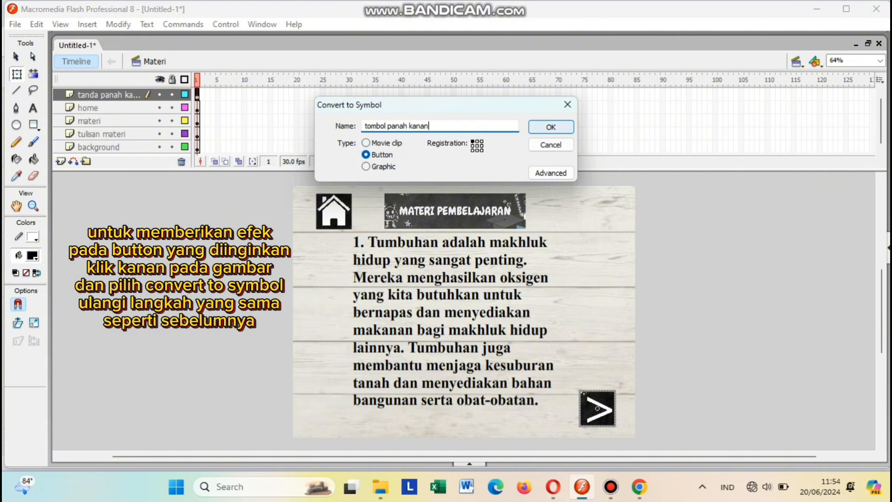
type("tombol panah kanan")
key("Return")
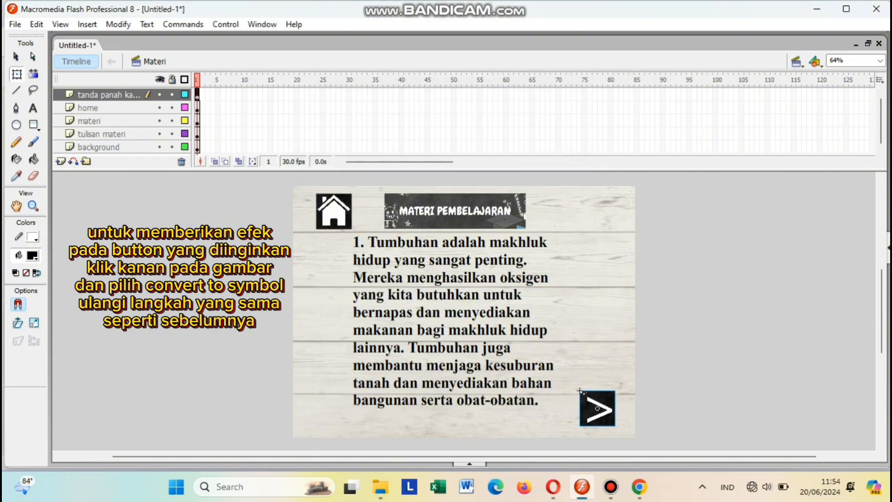
Step: Open the arrow button symbol for editing and insert keyframes in its Over and Down states
right_click(598, 408)
left_click(624, 287)
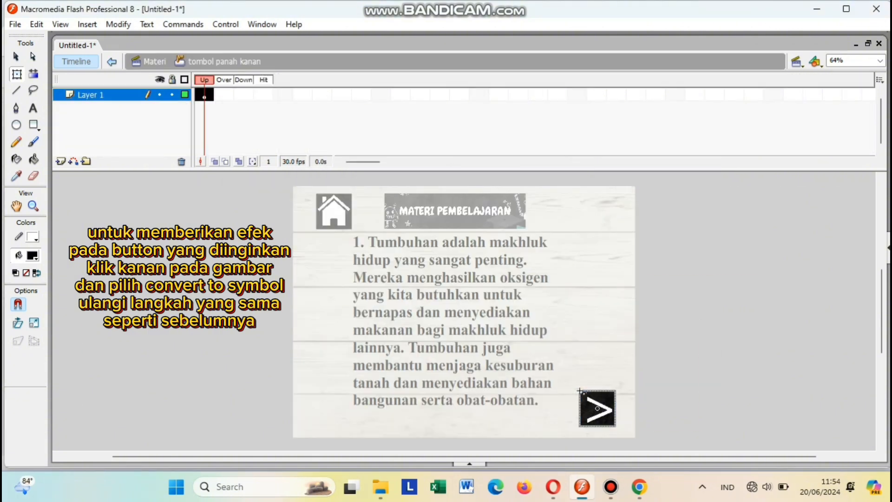
right_click(224, 94)
left_click(281, 157)
right_click(245, 93)
left_click(300, 152)
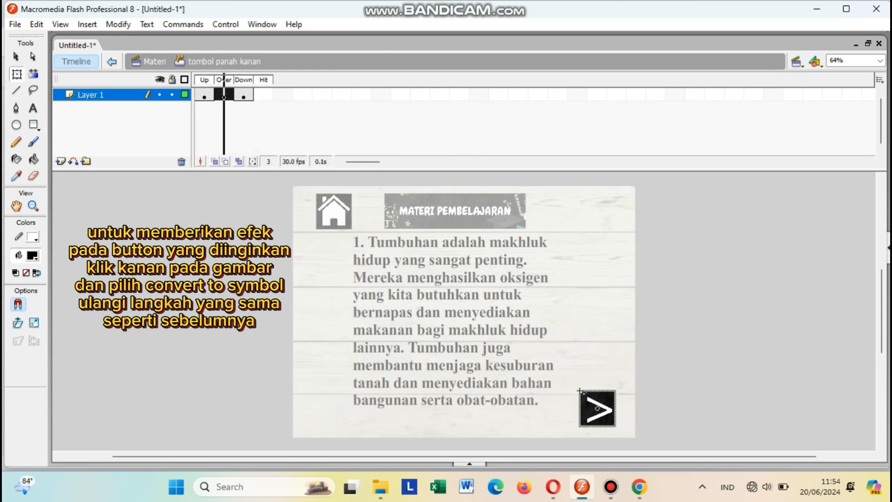
Step: Enlarge the arrow slightly in the Over state with Free Transform and return to the Materi scene
left_click(223, 95)
left_click(17, 74)
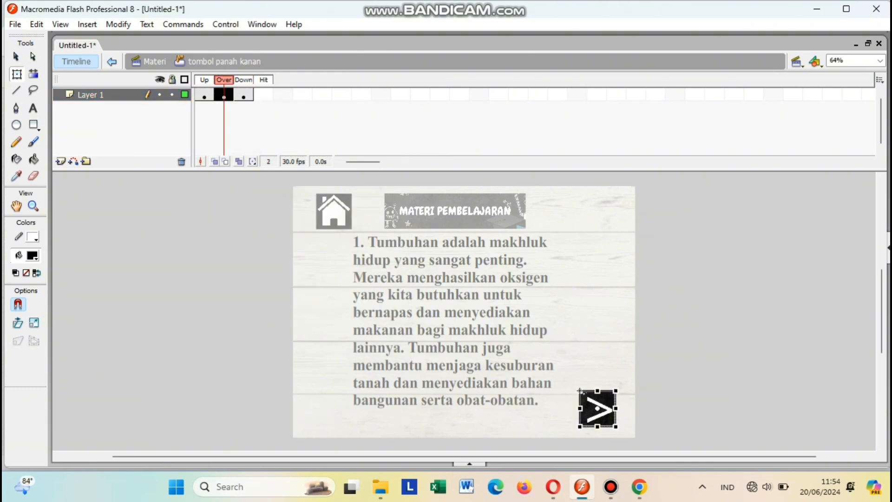
left_click_drag(616, 390, 622, 384)
left_click(155, 62)
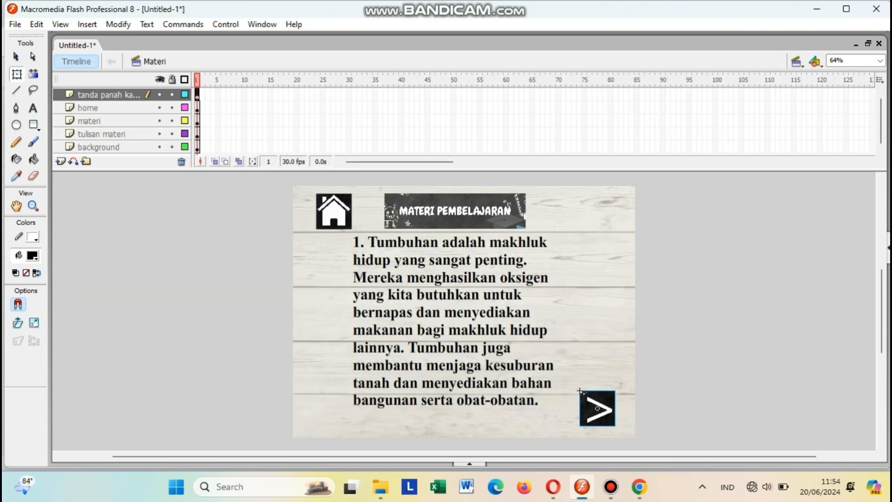
Step: Give the home button a goto action on release that goes to and stops at frame 1 of the Menu scene
right_click(341, 213)
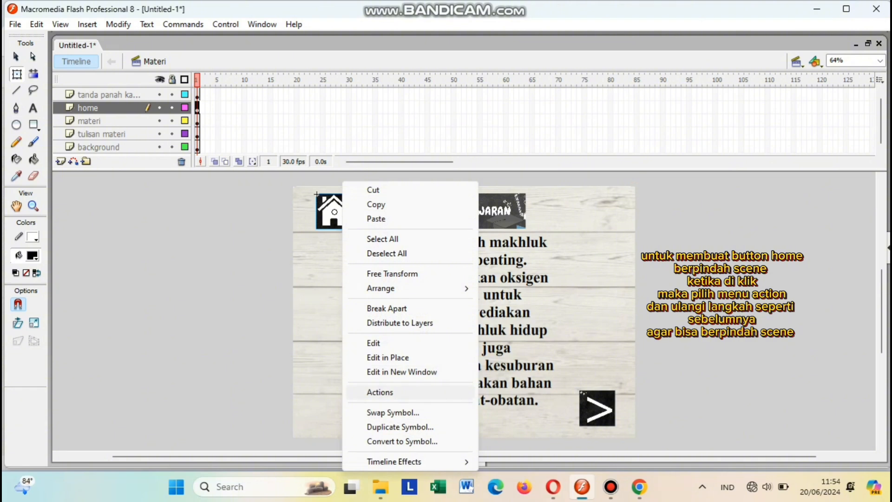
left_click(381, 392)
left_click(73, 226)
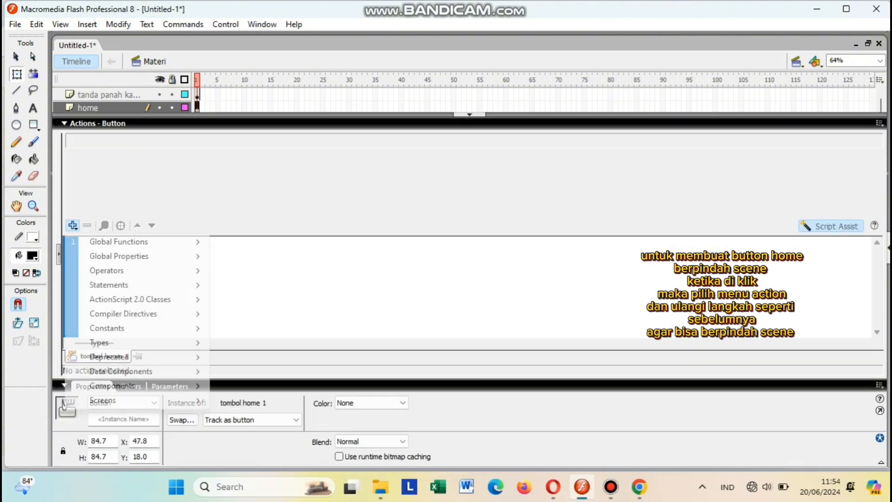
mouse_move(119, 241)
mouse_move(260, 241)
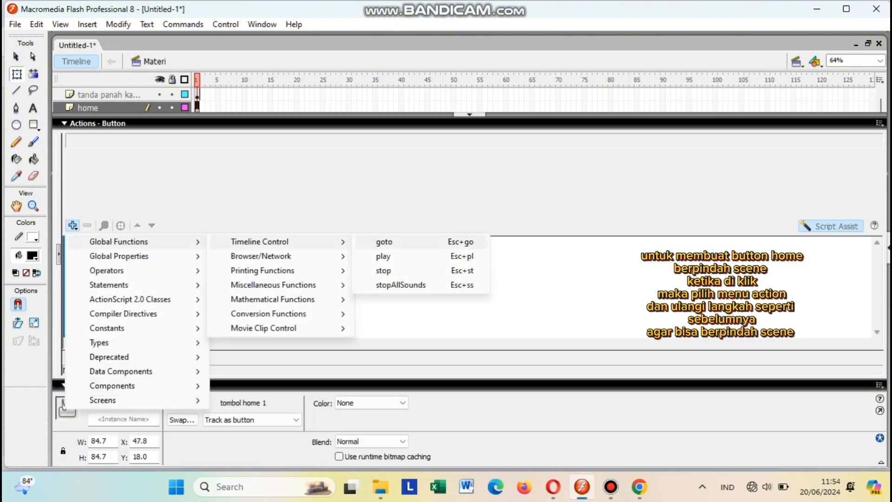
left_click(384, 241)
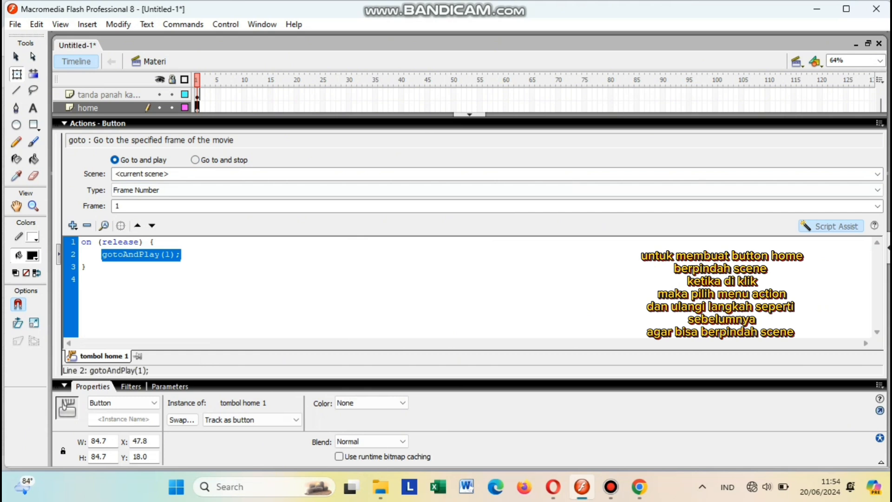
left_click(195, 160)
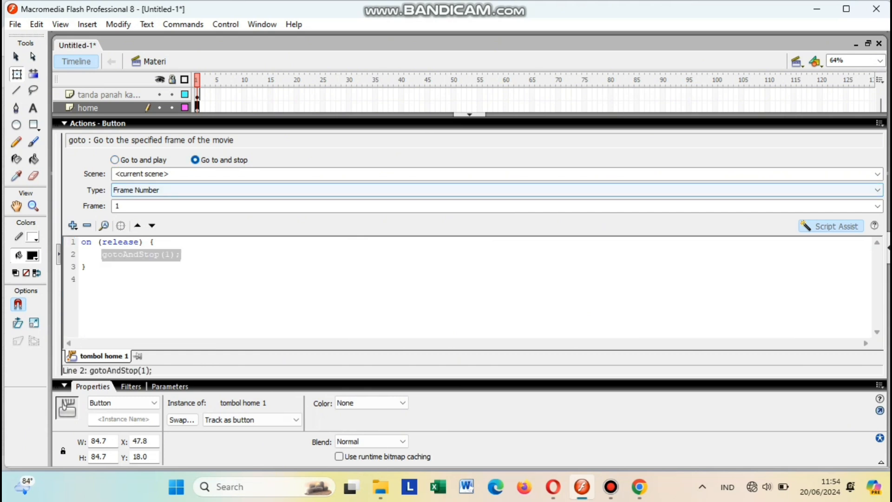
left_click(877, 174)
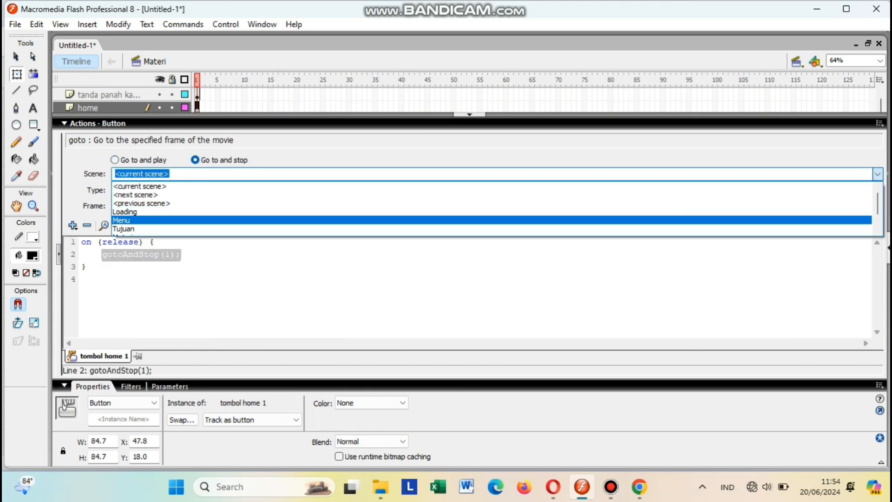
key("Return")
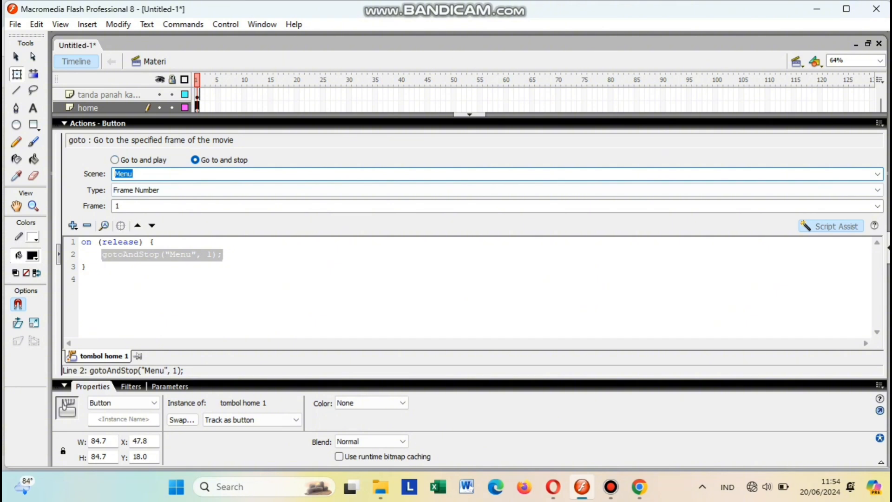
left_click(469, 114)
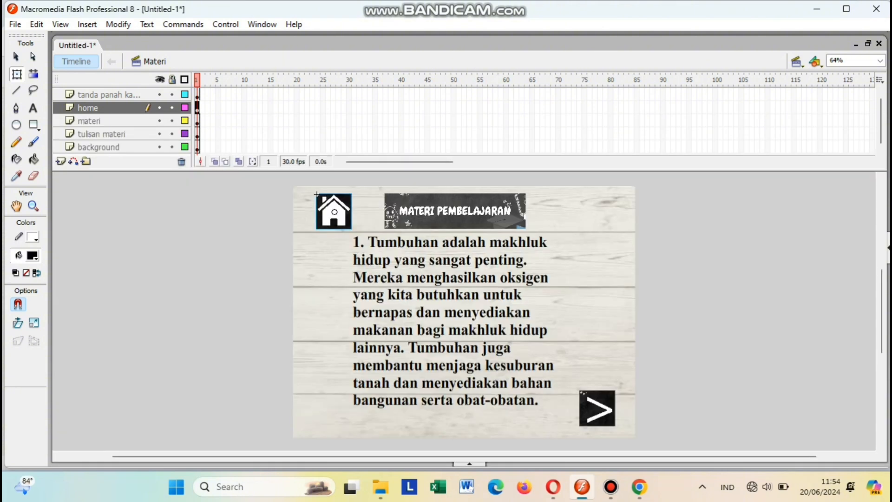
Step: Add a goto action on release to the arrow button, using the Go to and stop option
right_click(600, 406)
left_click(625, 323)
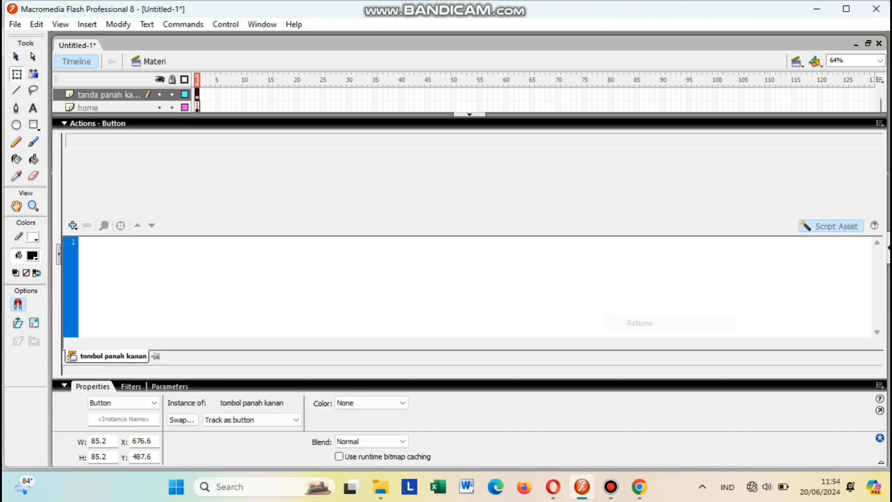
left_click(72, 225)
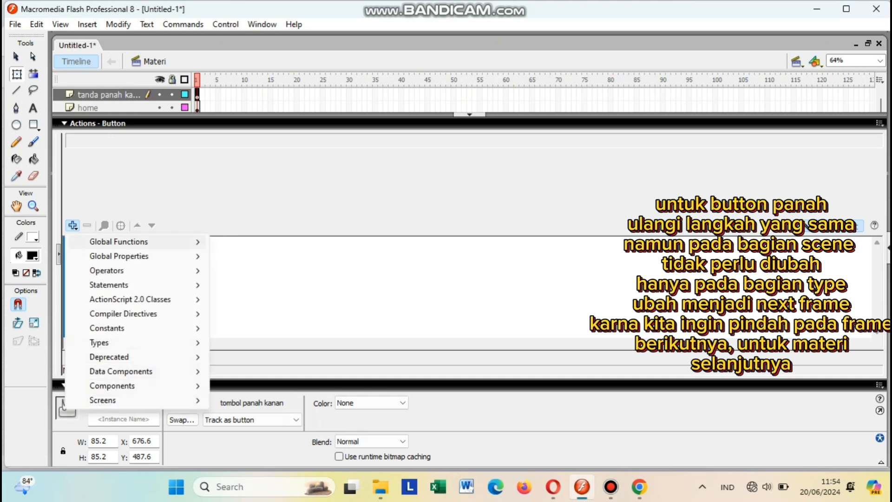
mouse_move(118, 242)
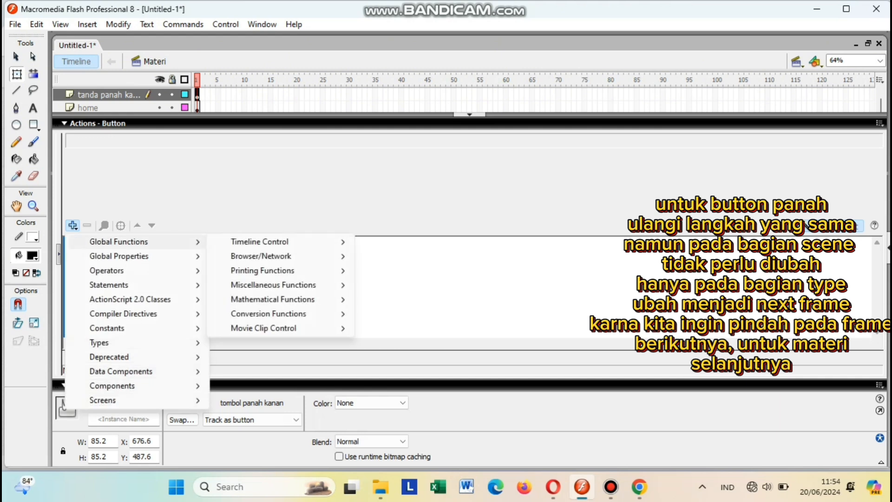
mouse_move(260, 242)
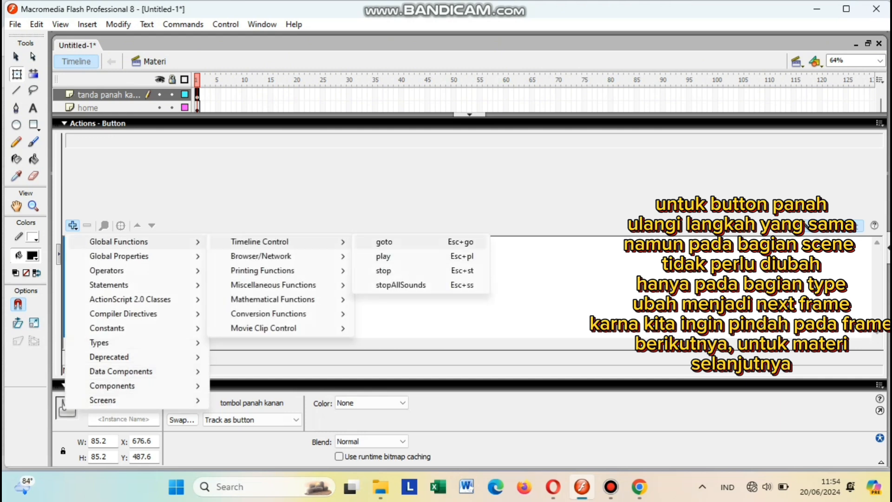
left_click(384, 242)
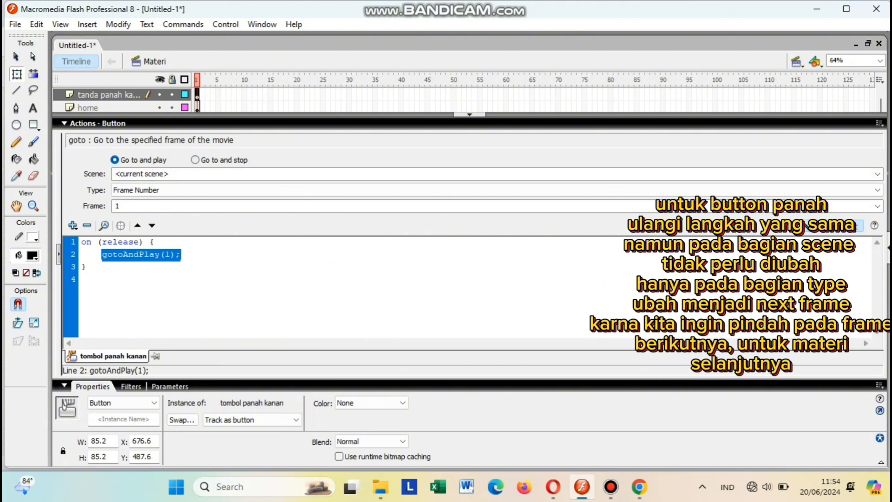
left_click(195, 160)
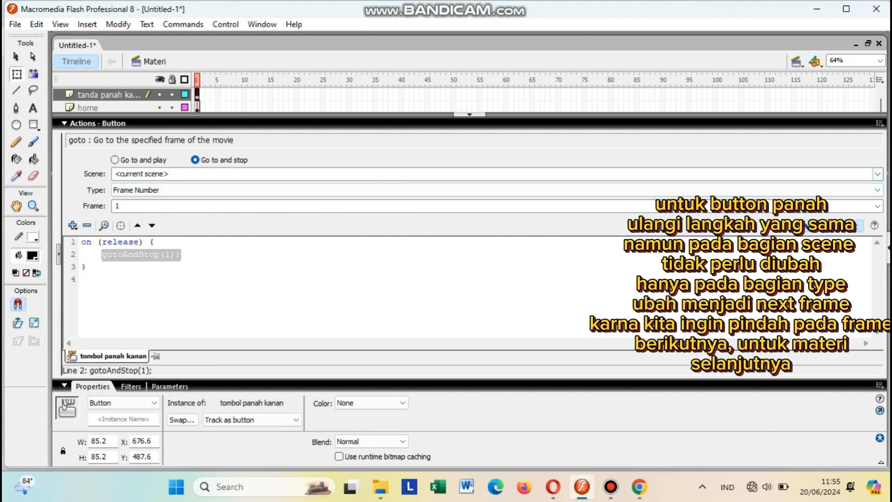
left_click(877, 174)
key("Down")
key("Down")
key("Down")
key("Down")
key("Down")
key("Down")
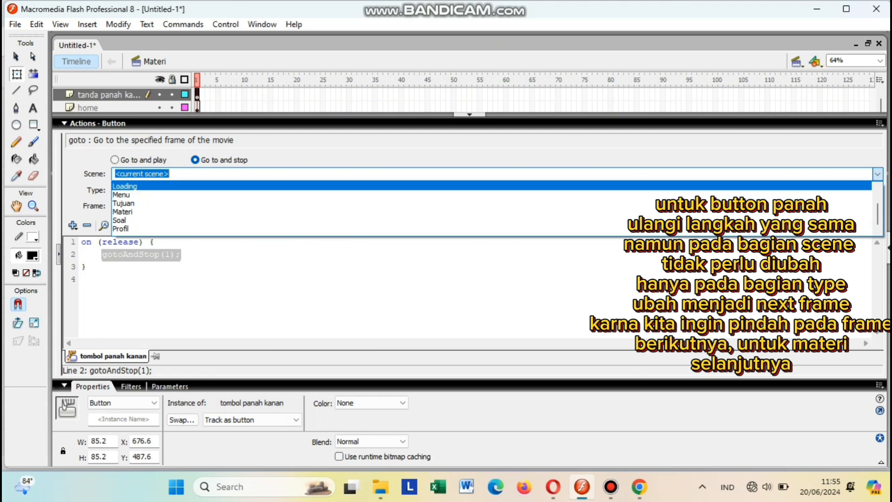
left_click(877, 174)
Step: Set the arrow button's goto type to Next Frame, keeping the current scene, and collapse the script editor
left_click(877, 190)
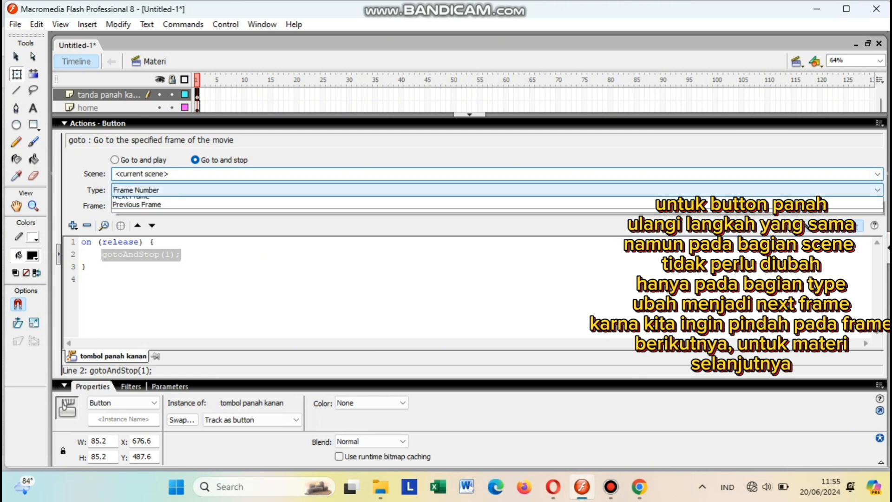
key("Down")
key("Down")
key("Down")
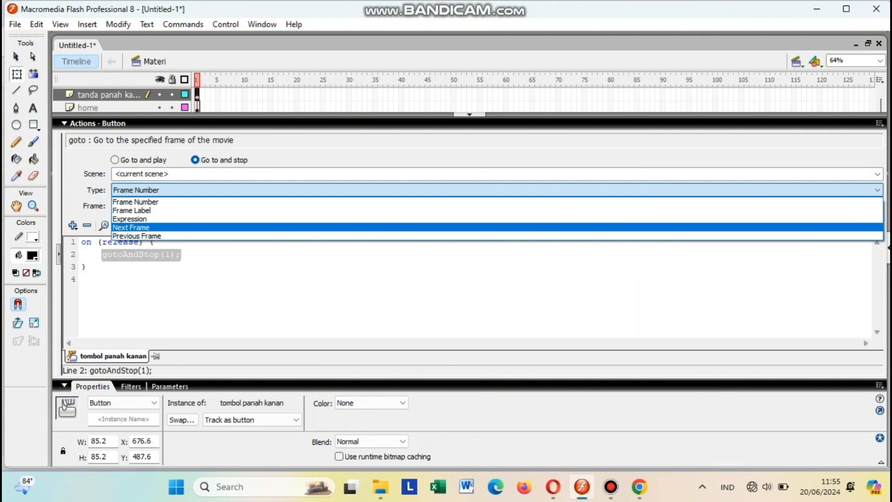
key("Return")
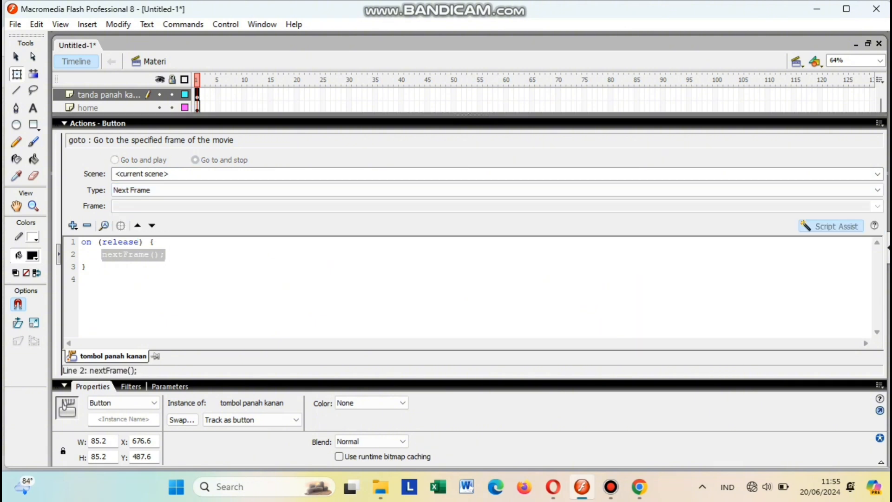
left_click(469, 115)
Step: Run Test Movie to preview the home and arrow buttons
left_click(225, 24)
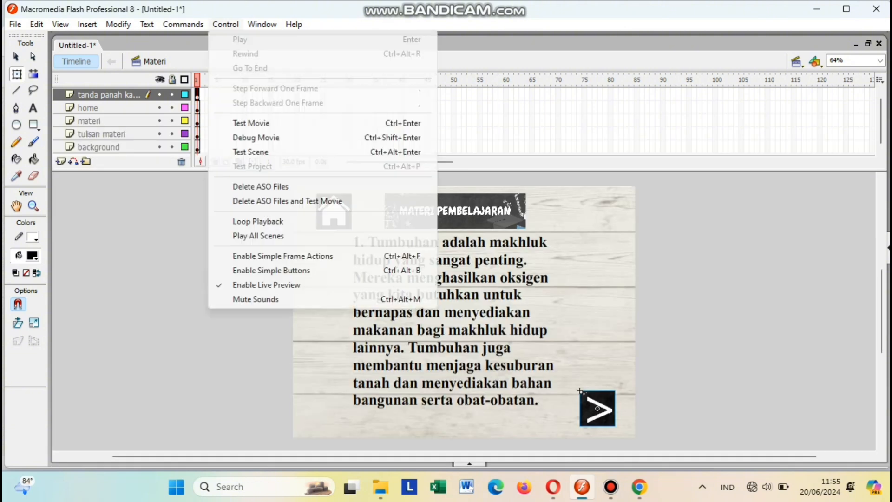
left_click(251, 123)
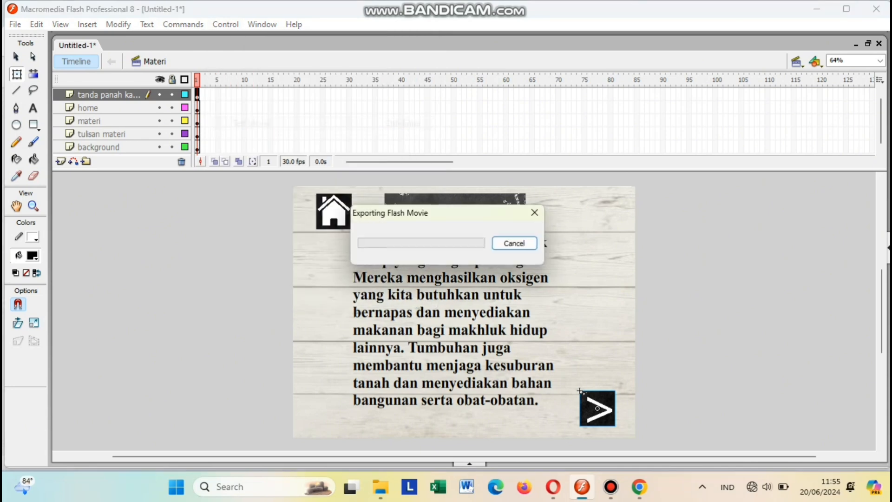
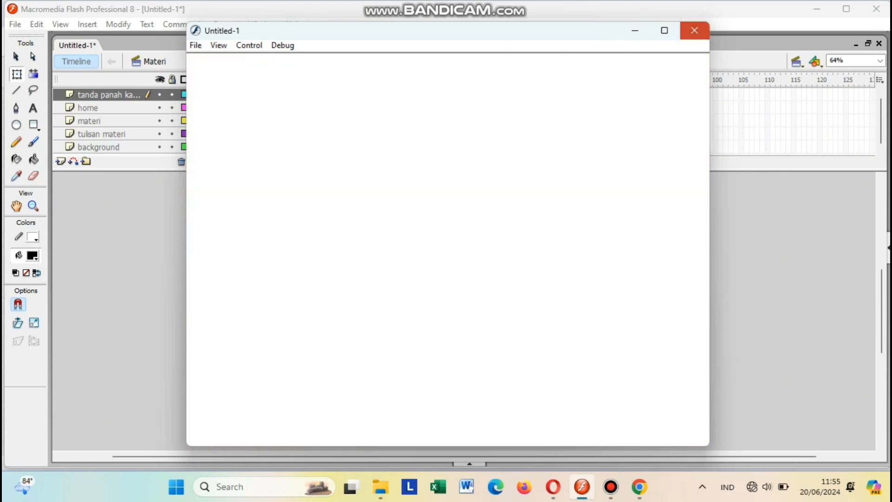
Step: Close the movie preview and insert keyframes at frame 2 on the right-arrow and home layers
left_click(694, 30)
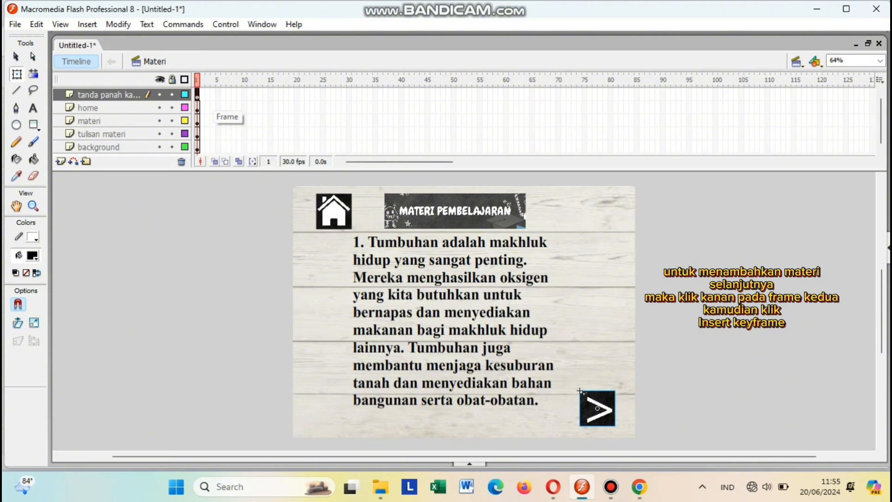
right_click(202, 95)
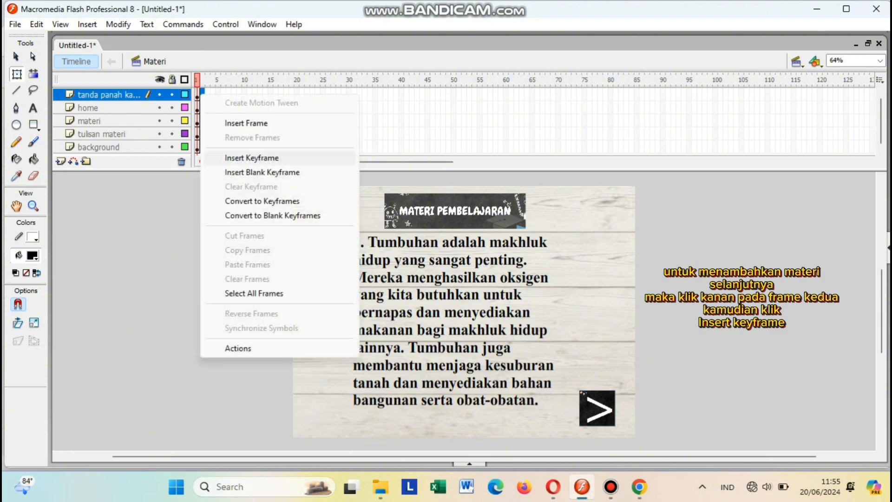
left_click(251, 155)
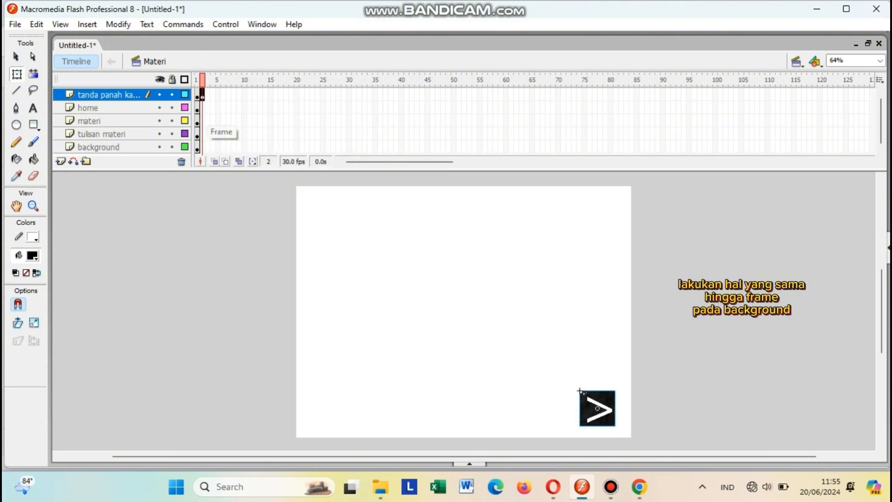
left_click(203, 107)
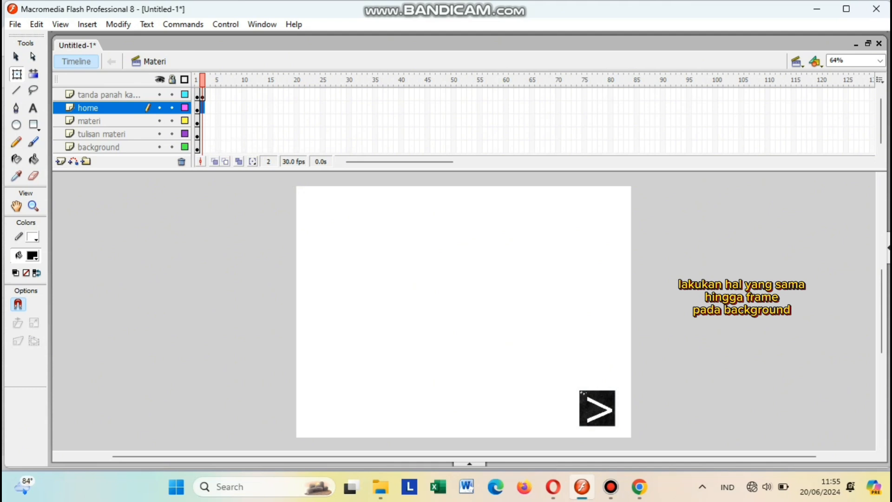
right_click(202, 109)
left_click(203, 108)
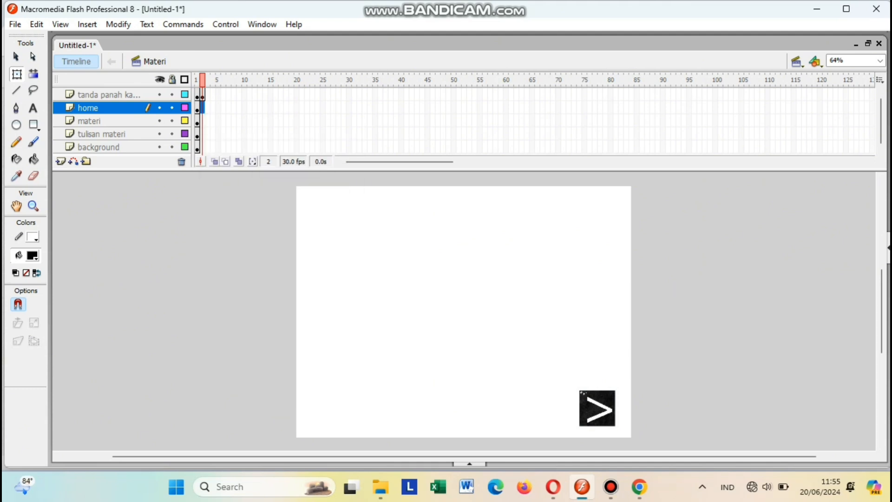
right_click(202, 108)
left_click(254, 173)
Step: Insert keyframes at frame 2 on the materi, tulisan materi and background layers
right_click(202, 121)
left_click(254, 185)
right_click(203, 134)
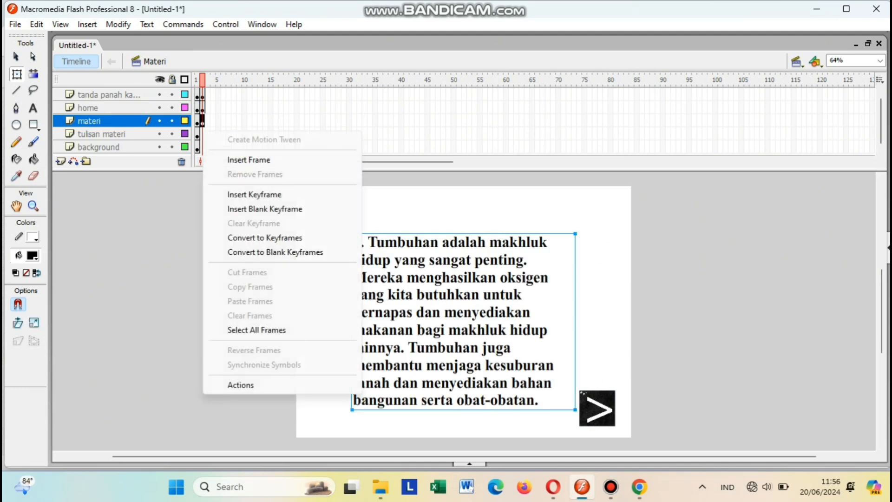
left_click(254, 199)
right_click(203, 147)
left_click(255, 212)
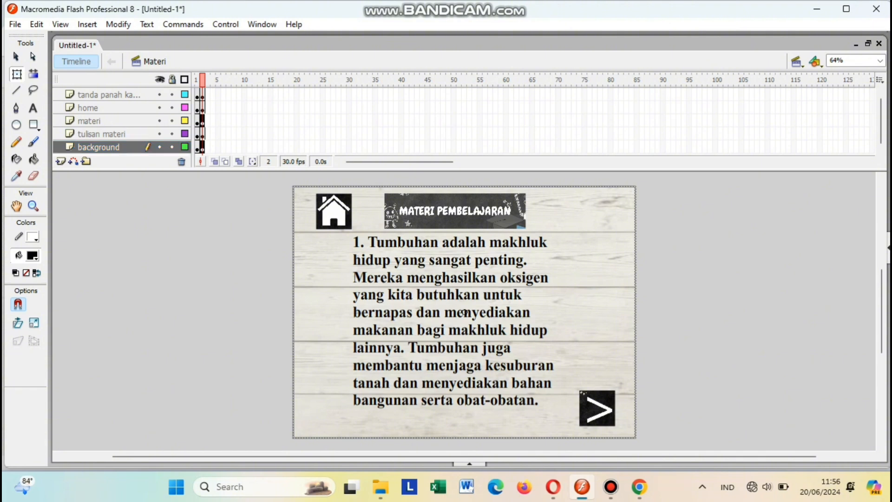
Step: Replace the materi text on frame 2 with item 2, "Wujud zat ada tiga: padat, cair, dan gas", including examples and the temperature-change explanation
left_click(203, 120)
left_click(33, 108)
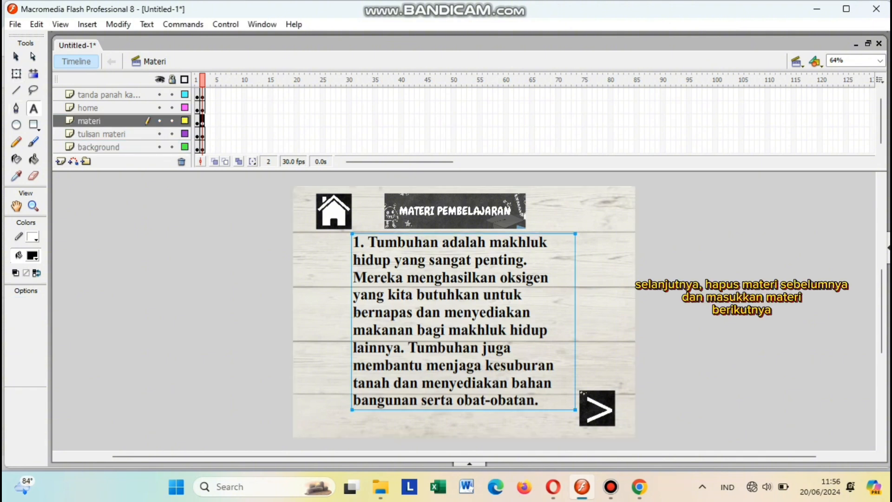
left_click_drag(539, 401, 353, 242)
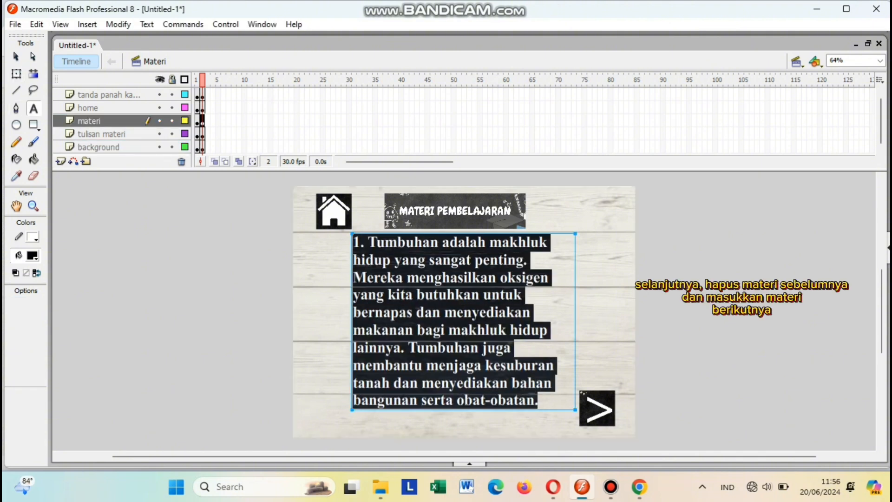
key("Delete")
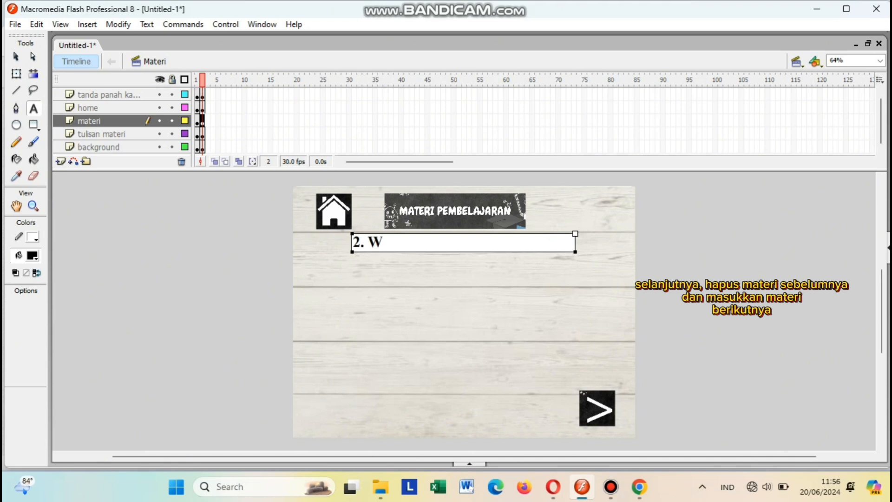
type("ujud zat ada tiga: padat, cair, dan gas. Contoh zat padat adalah es, zat cair adalah air, zat gas adalah uap air. Perubahan wujud zat  bisa terjadi karena perubahan su")
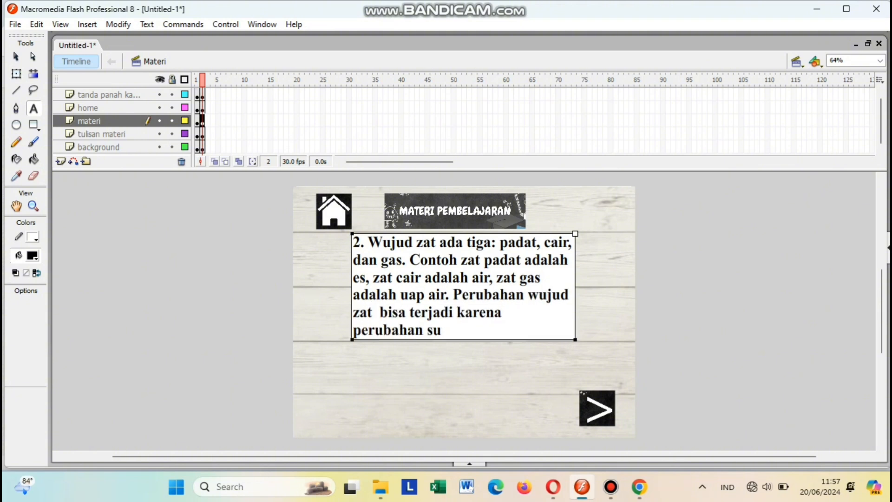
type("hu, seperti es yang mencair menjadi air saat dipanaskan.")
Step: Insert a layer above the right-arrow layer and name it "Layer tanda panah kiri"
left_click(104, 95)
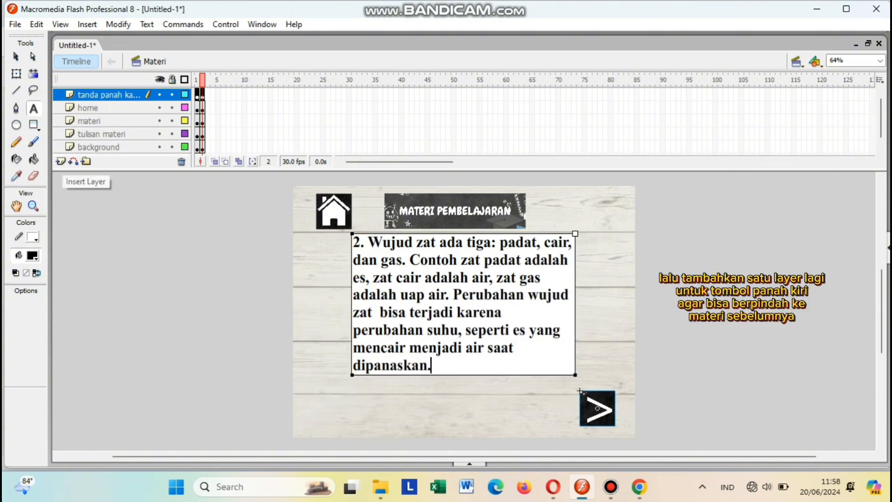
left_click(61, 161)
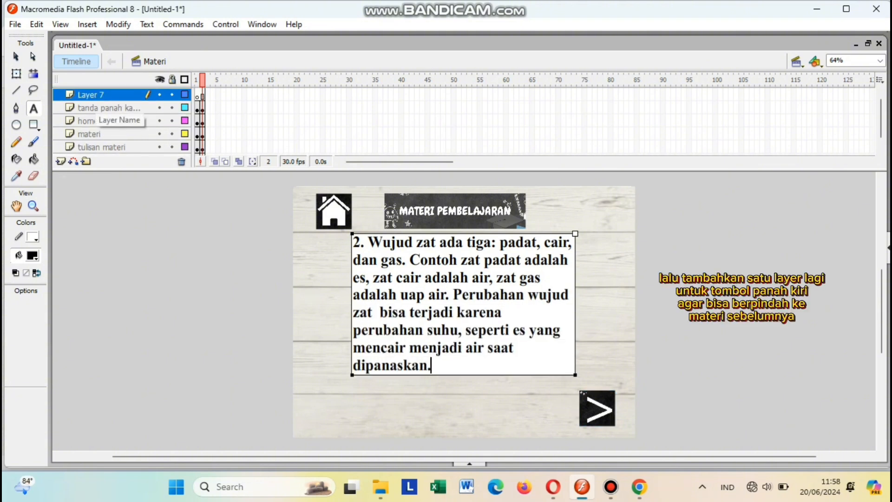
double_click(93, 94)
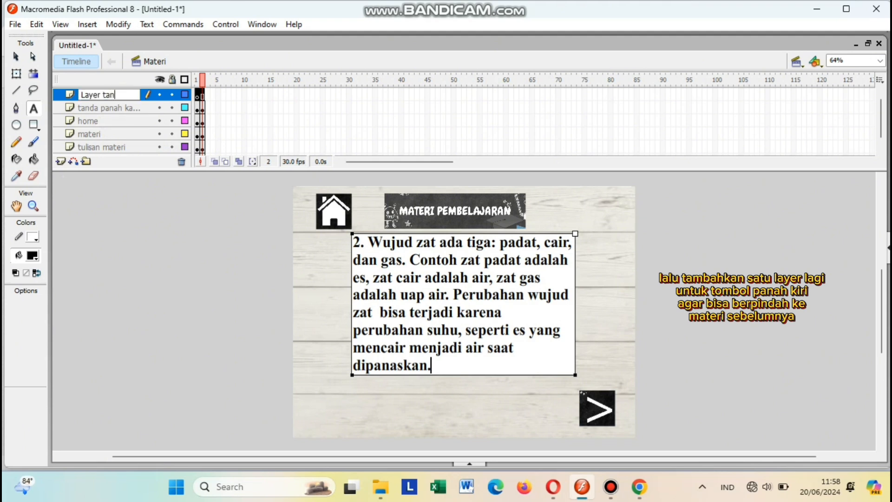
type("tanda panah kiri")
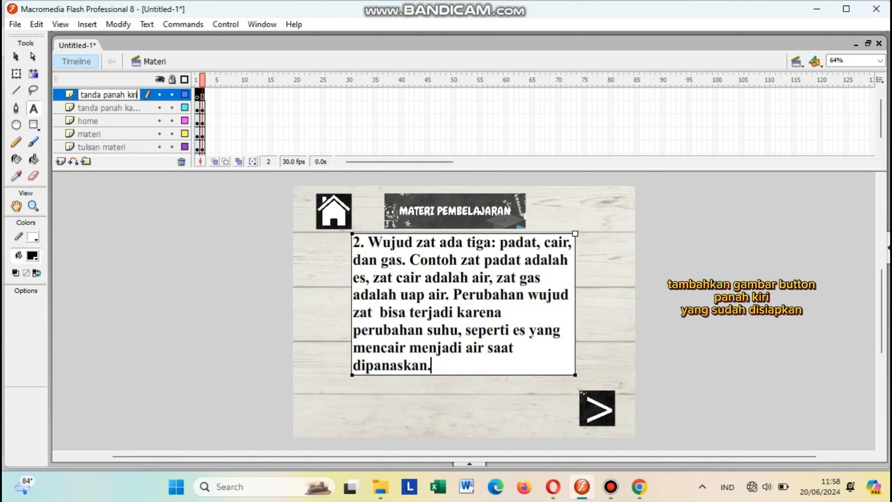
key("Return")
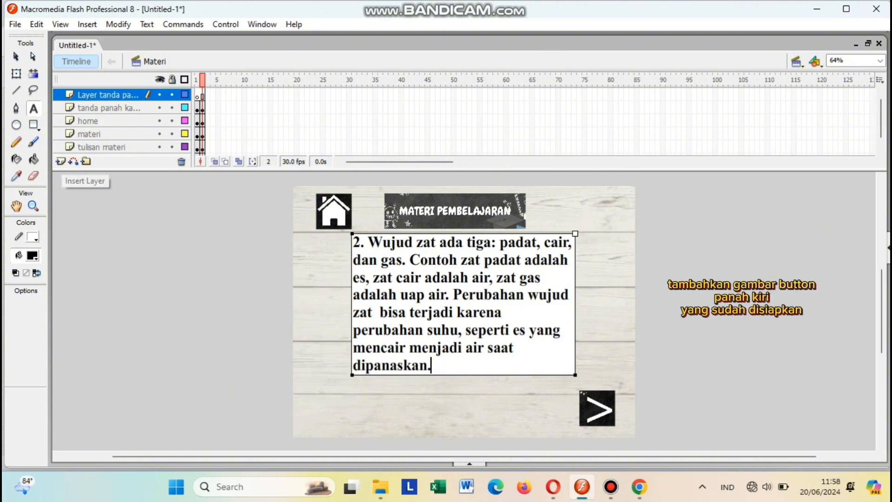
Step: Import the left-arrow image and fit it in the slide's lower-left corner, matching the right arrow's size and height
key("alt+f")
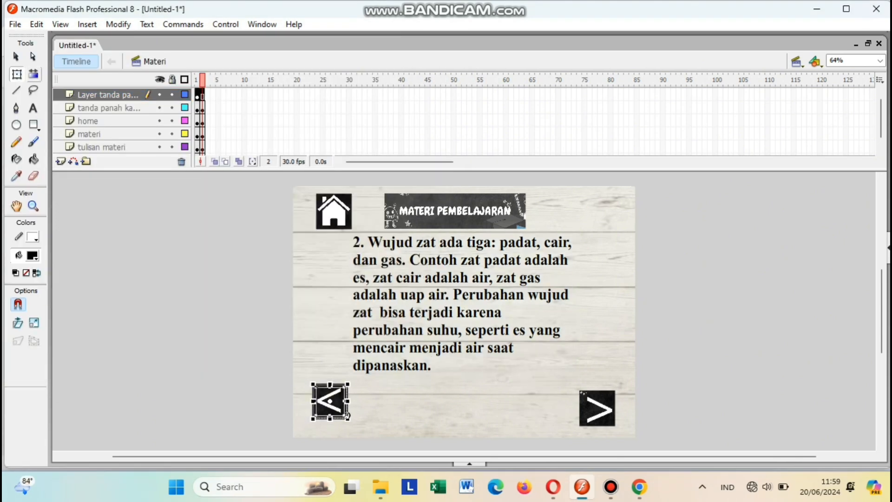
left_click_drag(348, 415, 349, 421)
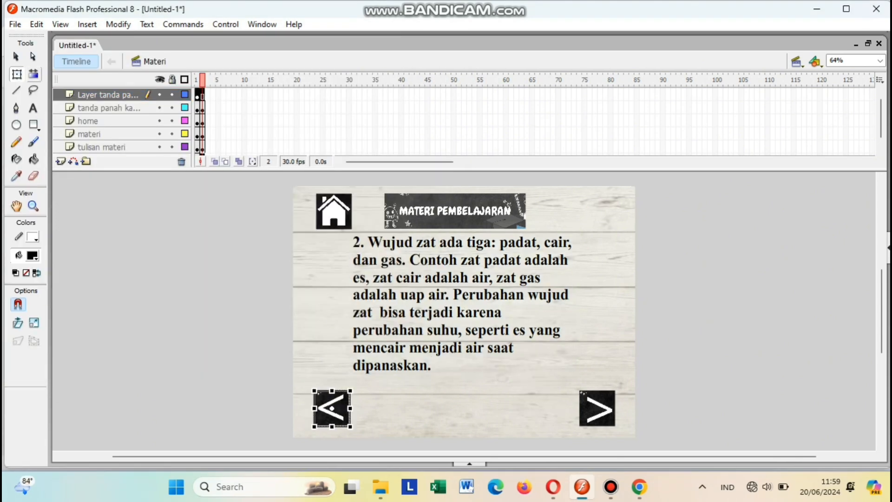
left_click(376, 411)
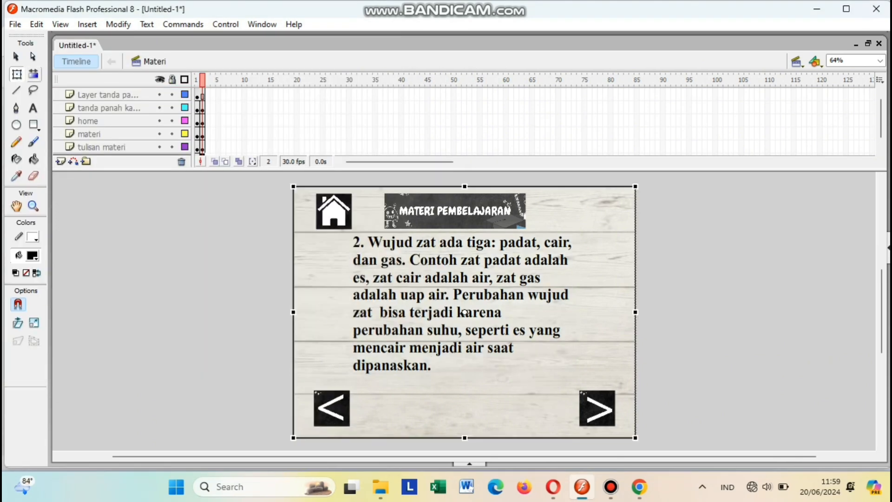
Step: Convert the left-arrow image to a Button symbol named "tombol panah kiri"
left_click(336, 400)
right_click(335, 400)
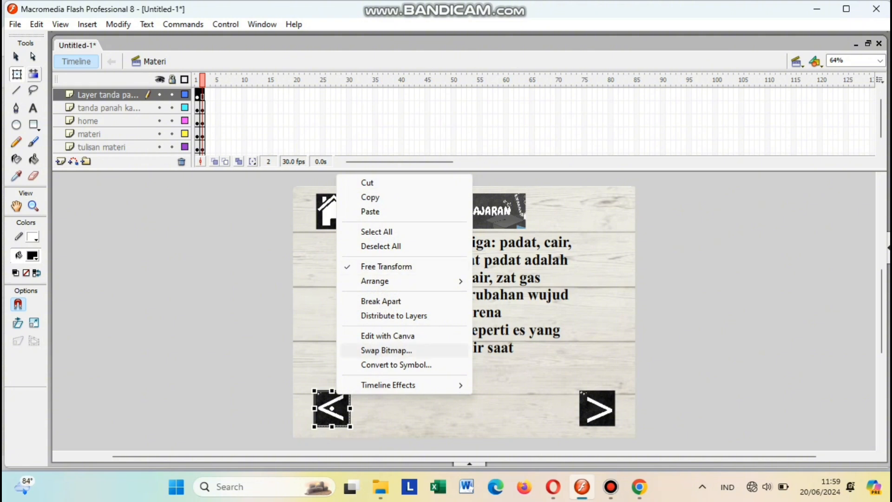
left_click(396, 364)
type("tombol panah")
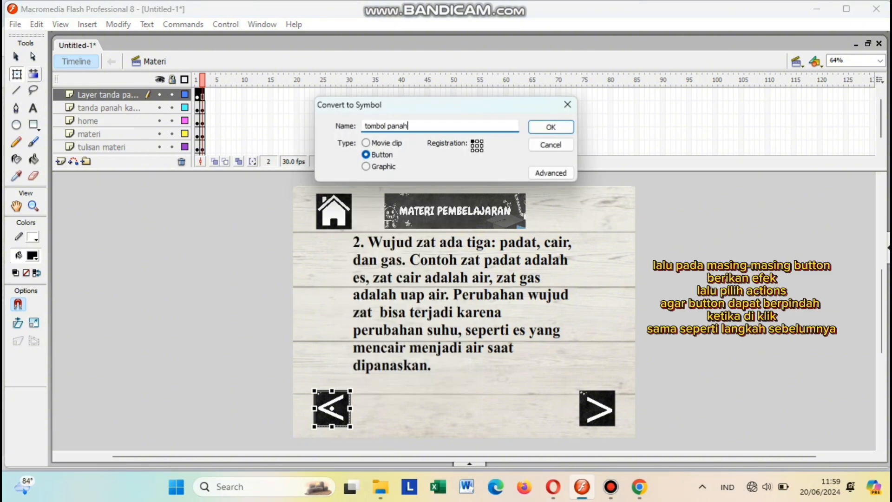
key("Return")
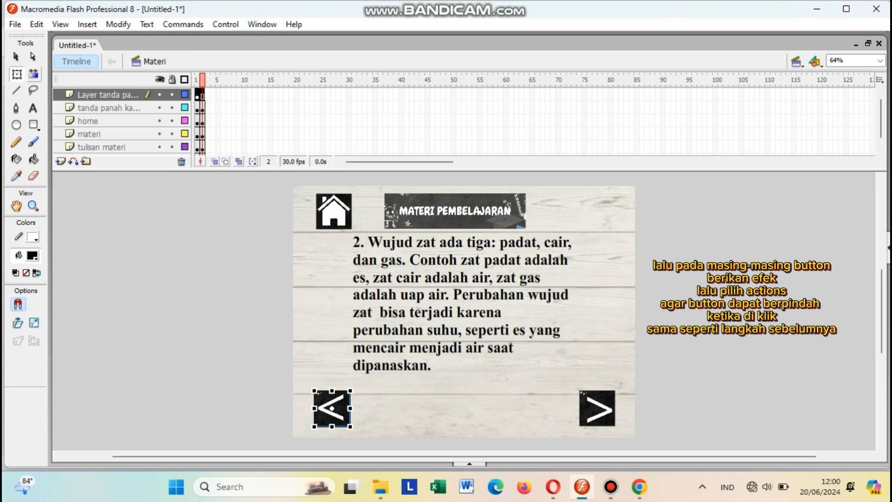
Step: Give the left-arrow button a hover effect by adding Over and Down keyframes and slightly enlarging the Over image, finishing in the Materi scene
double_click(331, 409)
right_click(226, 95)
left_click(279, 160)
right_click(242, 94)
left_click(298, 157)
left_click(224, 94)
left_click_drag(350, 427, 354, 430)
left_click(155, 61)
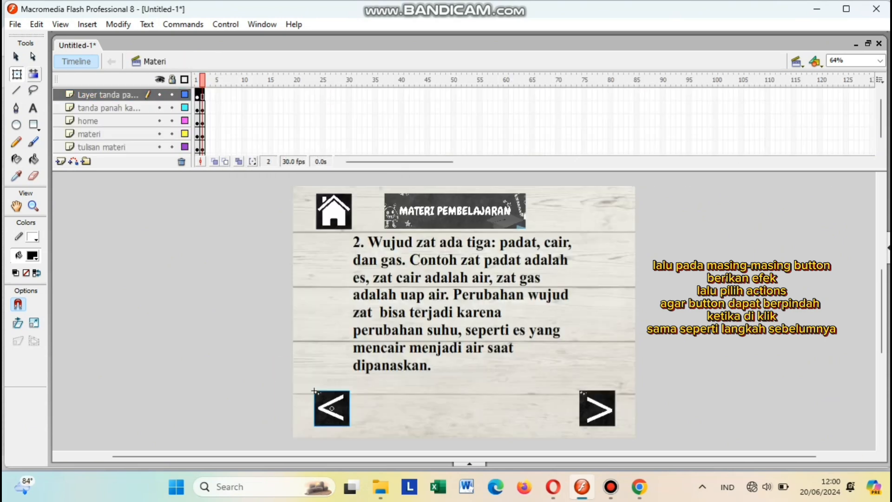
Step: Give the left-arrow button a goto action on release, using Go to and stop with type Previous Frame, and collapse the script editor
right_click(333, 408)
left_click(372, 327)
left_click(73, 225)
mouse_move(119, 241)
mouse_move(260, 241)
left_click(372, 242)
left_click(195, 159)
left_click(204, 190)
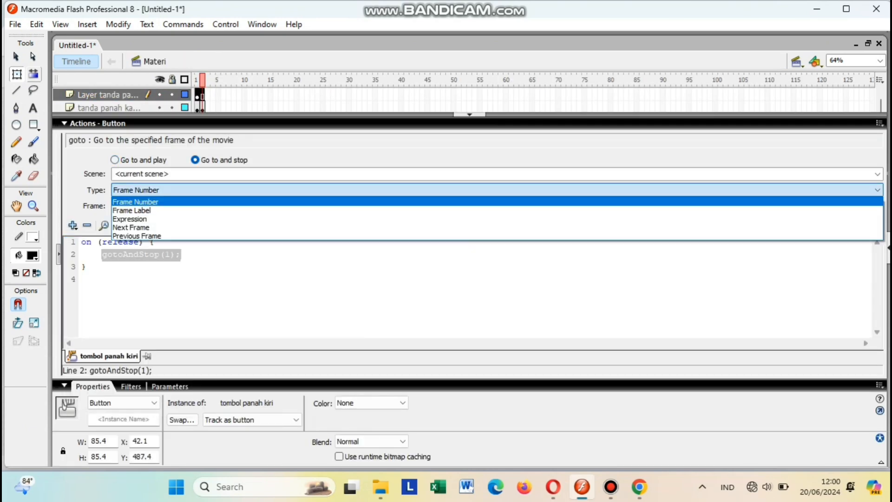
left_click(137, 236)
left_click(470, 115)
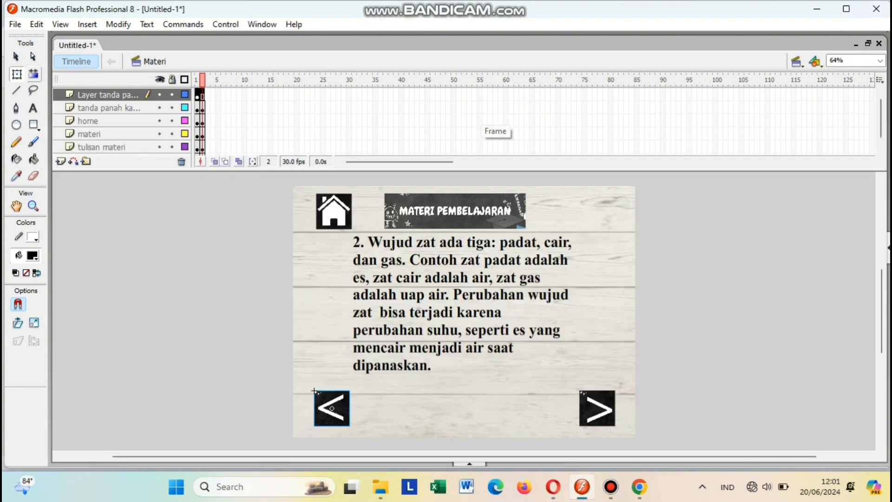
Step: Run Test Movie, open Materi Pembelajaran and advance to the next lesson page to test the navigation
left_click(225, 24)
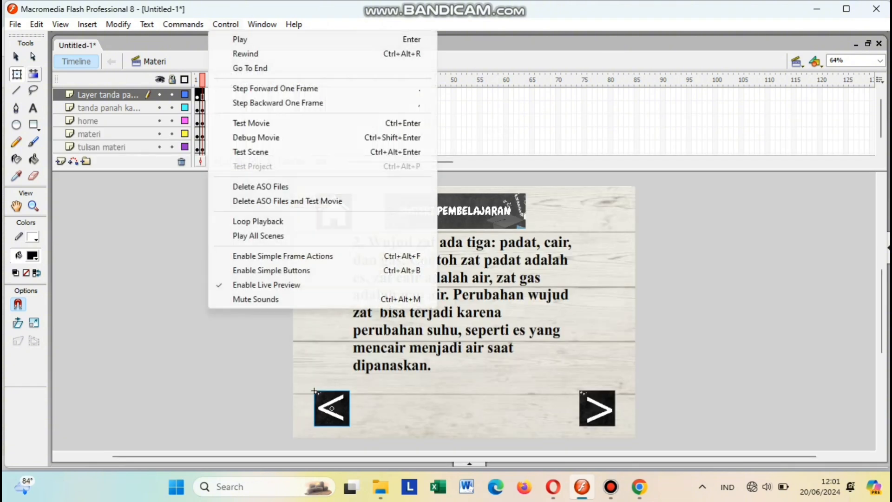
left_click(246, 121)
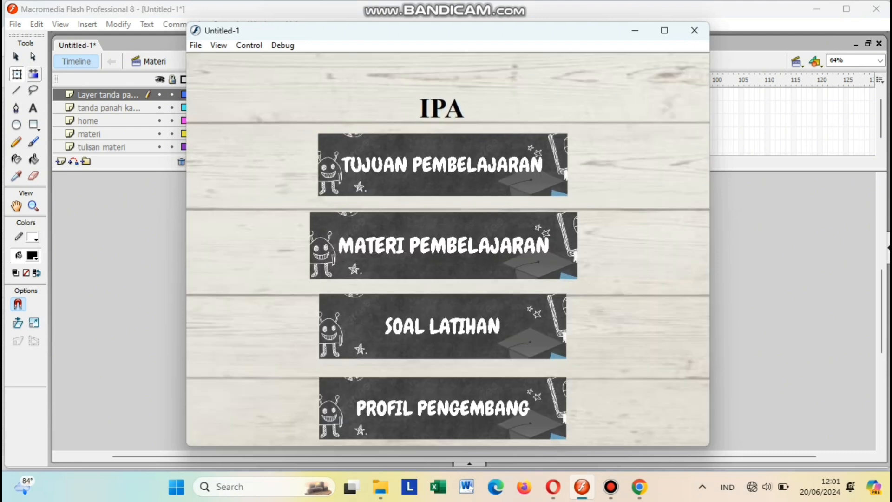
left_click(444, 246)
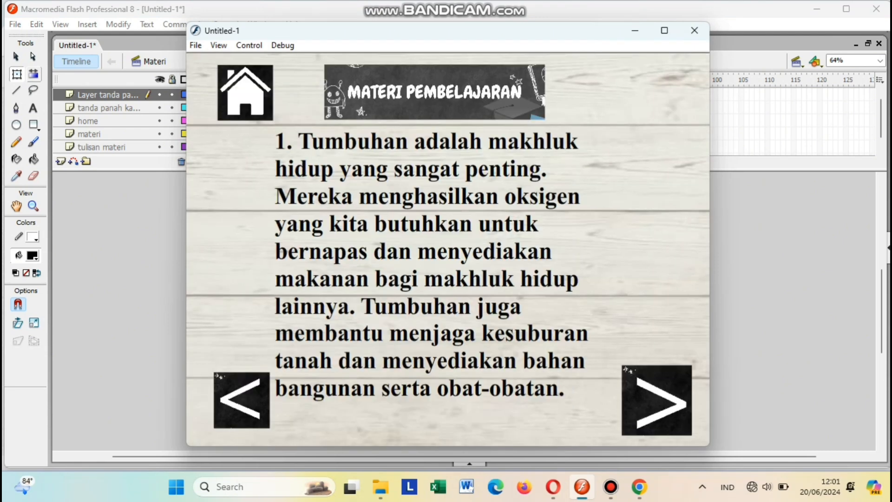
left_click(656, 400)
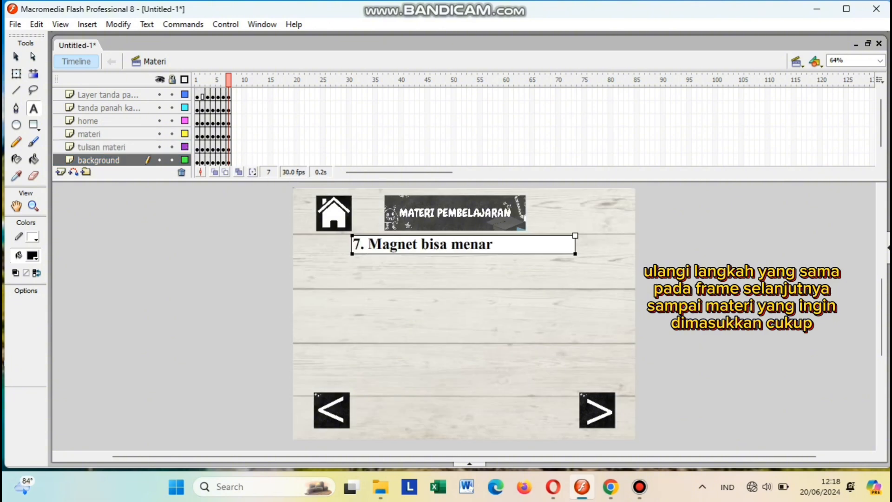
Step: Complete the item 7 text on frame 7, starting "Magnet bisa menarik benda-benda dari logam tertentu seperti besi" and ending "membuat hidup kita lebih mudah."
type("ik benda-benda dari logam tertentu seperti besi. Listrik adalah aliran elektron yang dapat menghasilkan energi untuk menyalakan lampu, televisi dan banyak perangkat lainnya. Teknologi memanfa")
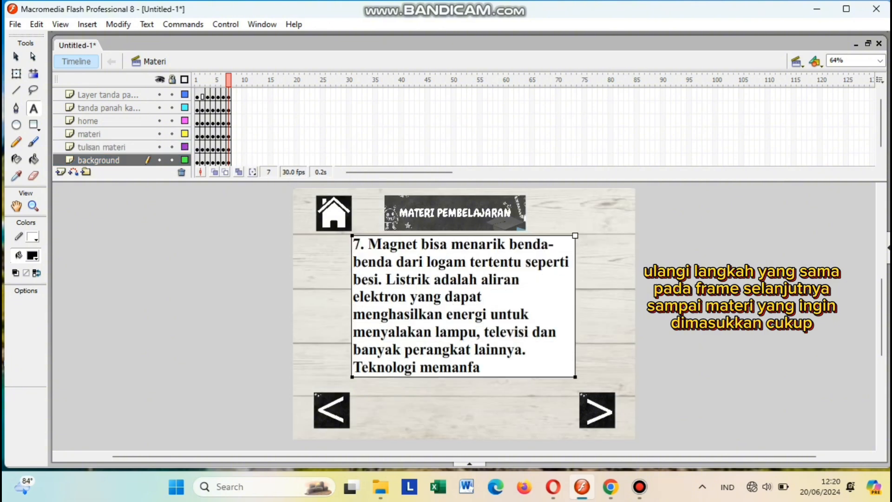
type("atkan listrik dan magnet untuk membuat hidup kita lebih mudah.")
Step: Add another goto action on release to the right-arrow button on frame 7, after its existing nextFrame handler
right_click(595, 411)
left_click(625, 322)
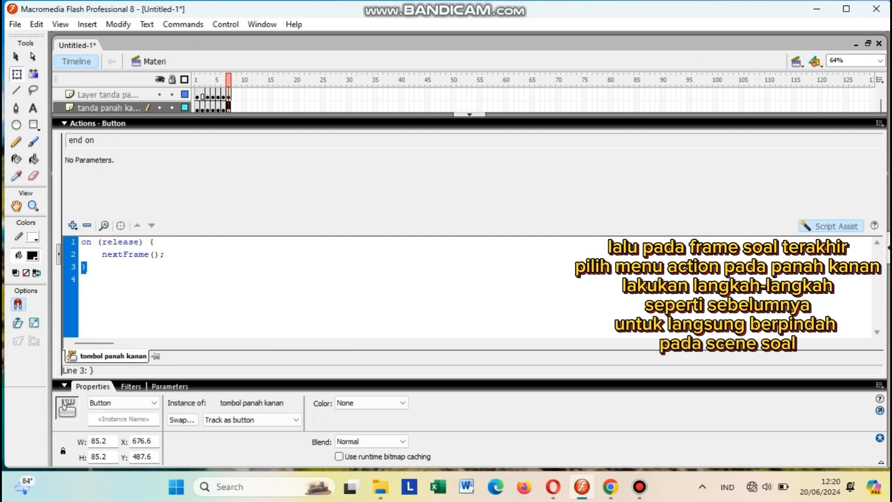
left_click(73, 225)
mouse_move(119, 241)
mouse_move(260, 242)
left_click(385, 242)
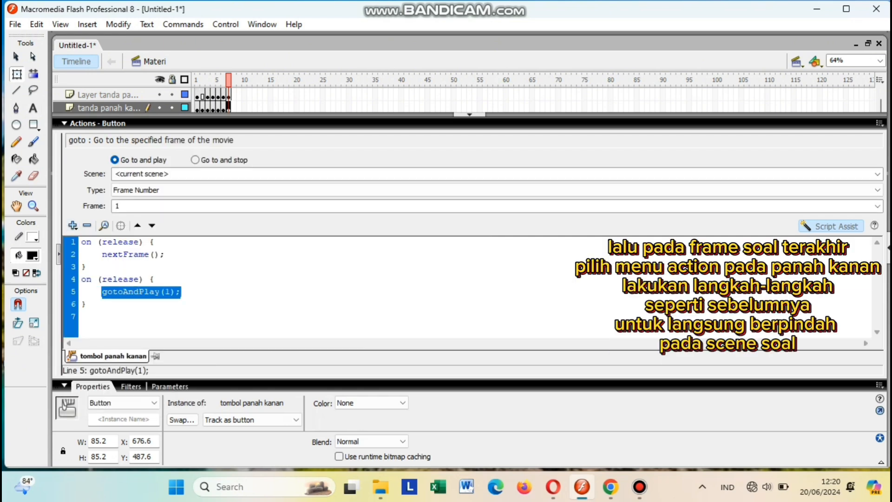
Step: Set the new goto action to Go to and stop at frame 1 of the Soal scene
left_click_drag(135, 255, 135, 243)
left_click(141, 292)
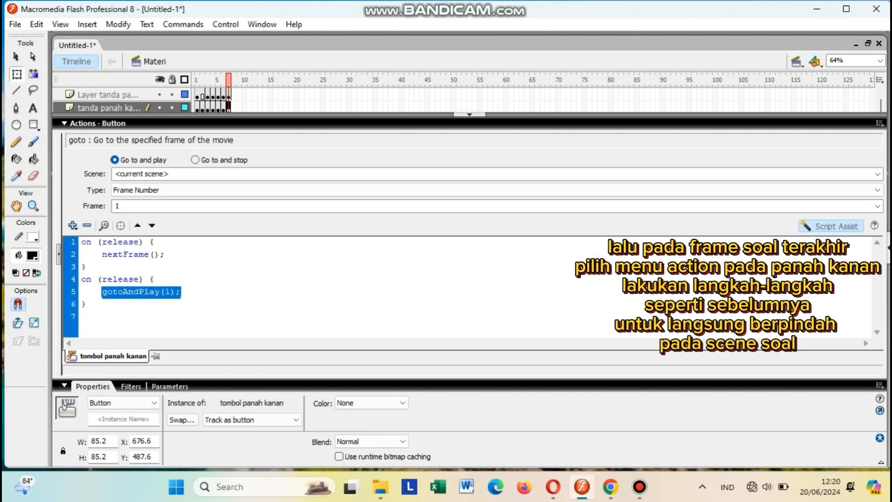
left_click(877, 190)
left_click(195, 160)
left_click(877, 174)
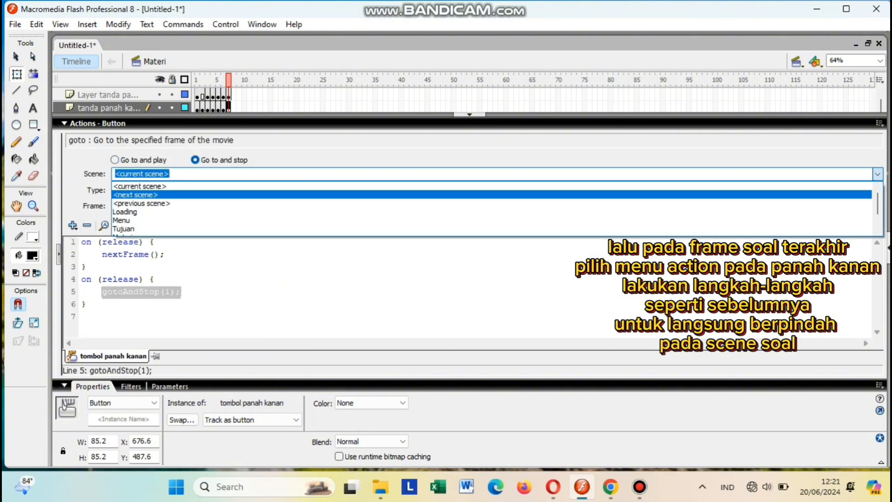
left_click(123, 220)
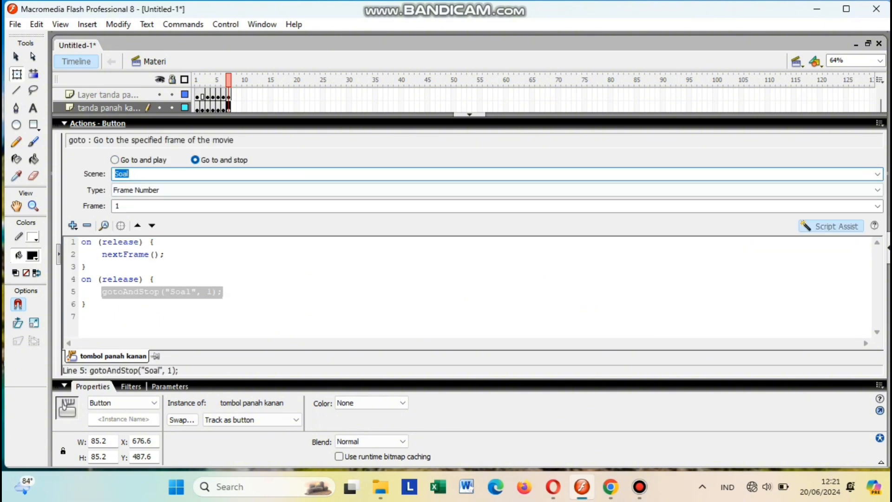
Step: Switch to the Soal scene and rename its existing layer as Background
left_click(469, 114)
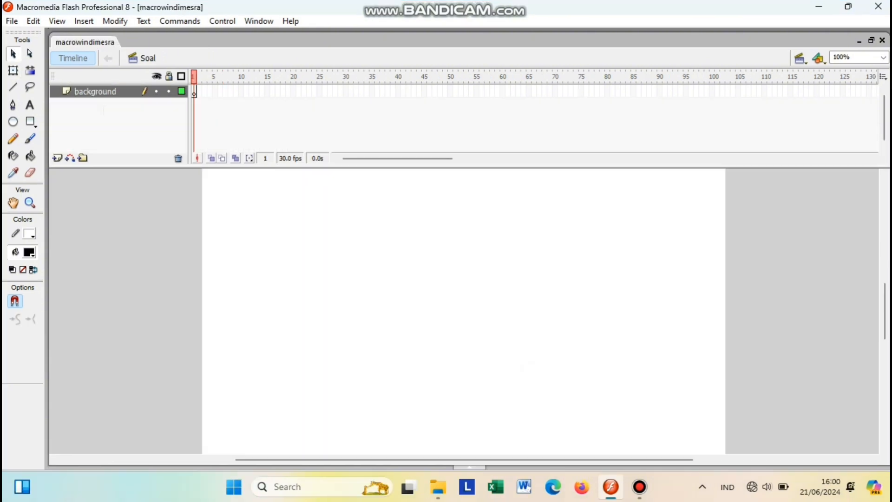
left_click(800, 58)
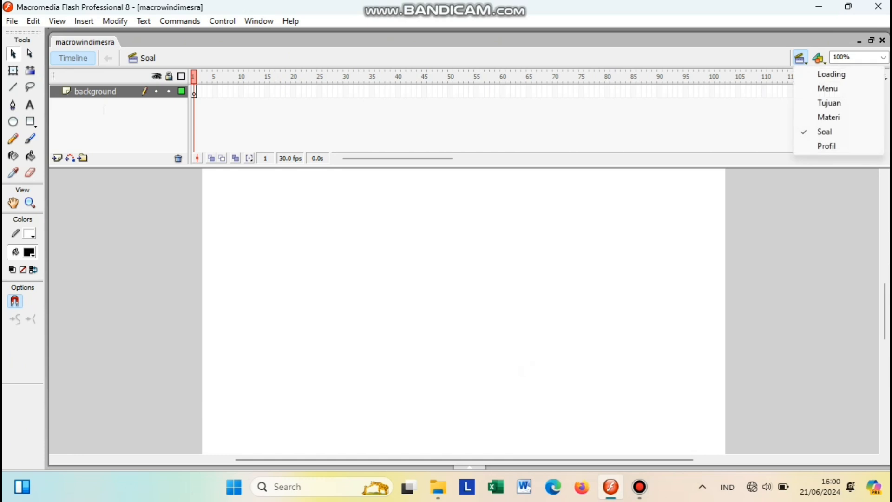
left_click(95, 92)
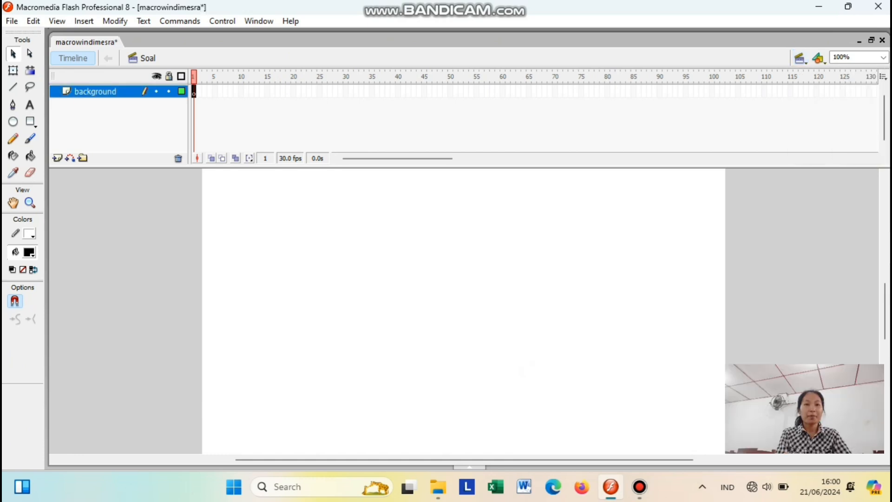
double_click(95, 91)
key("BackSpace")
type("BACKGRO")
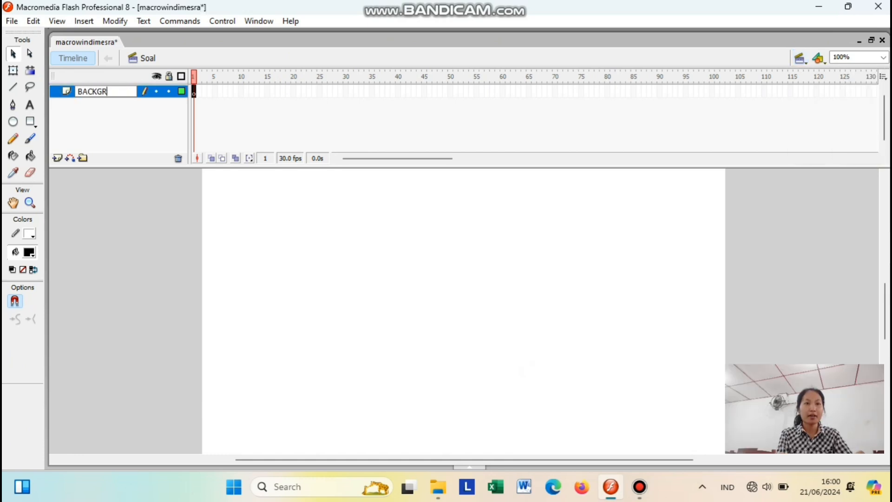
key("BackSpace")
key("BackSpace")
key("BackSpace")
key("BackSpace")
key("BackSpace")
key("Caps_Lock")
type("ackground")
key("Return")
Step: Add a new layer above Background and name it home
left_click(57, 157)
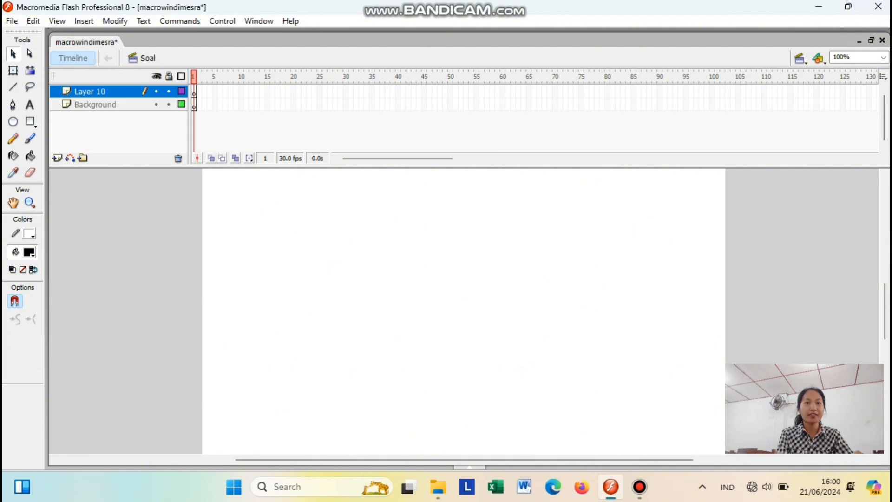
double_click(92, 91)
key("BackSpace")
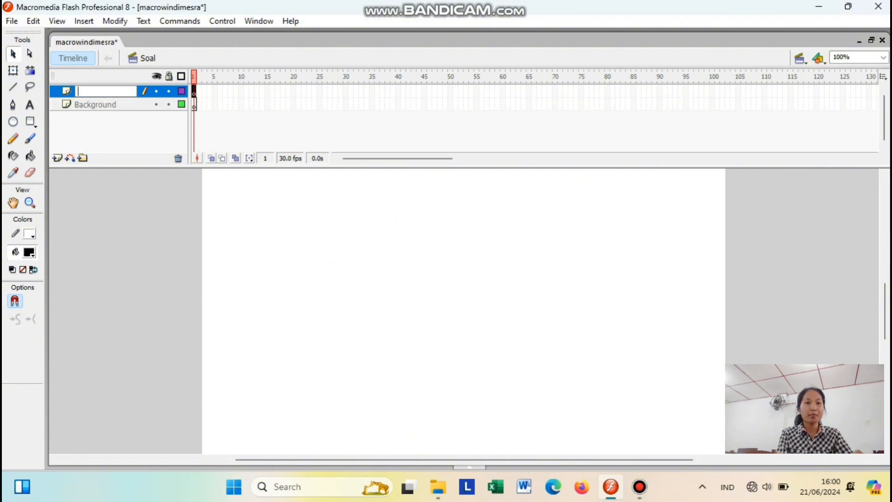
type("home")
key("Return")
Step: Add a new layer above home and name it tulisan soal latihan
left_click(57, 158)
double_click(92, 92)
type("tu")
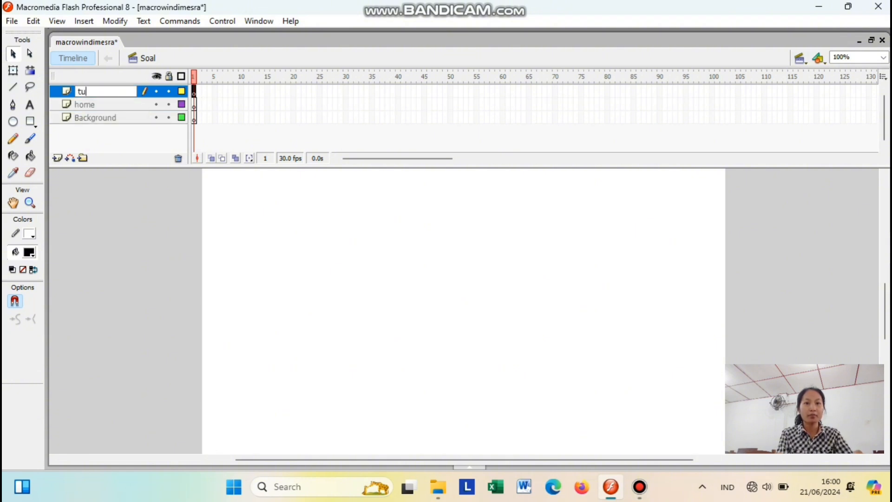
type("lisan soal latihan")
key("Return")
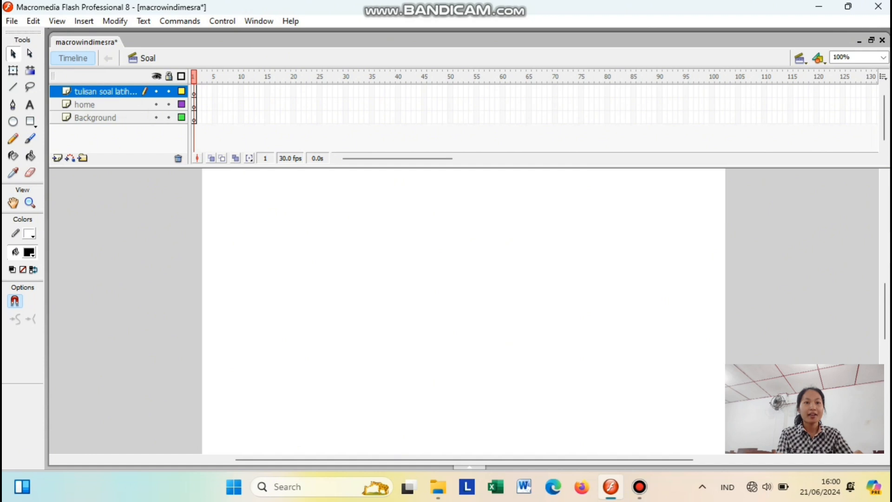
Step: Add two more layers on top, named petunjuk soal and mulai
left_click(57, 158)
double_click(92, 92)
type("petunjuk so")
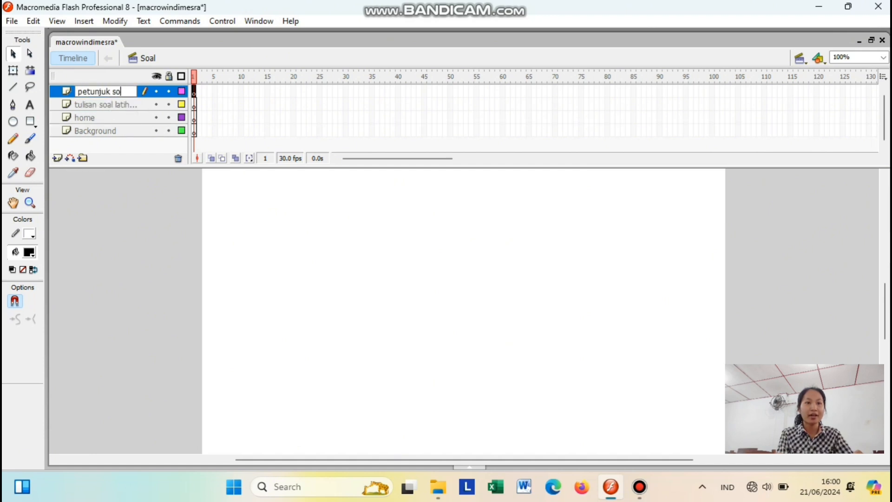
type("al")
key("Return")
left_click(57, 158)
double_click(92, 91)
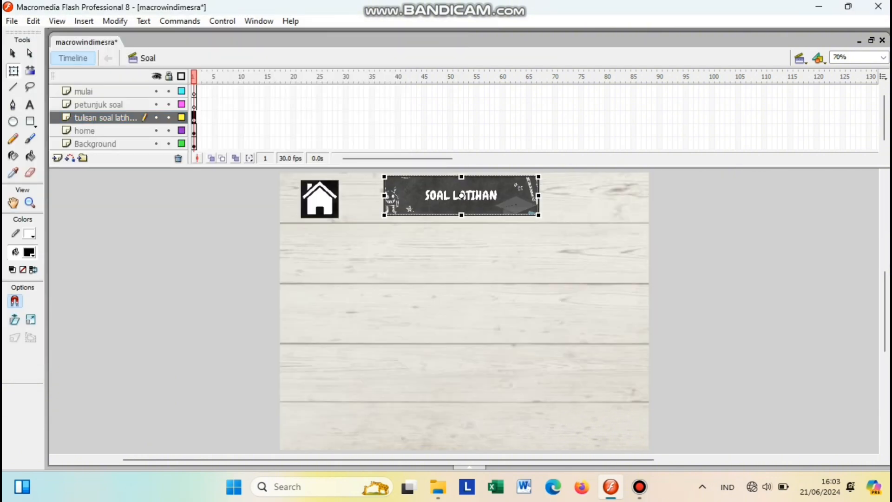
Step: On the petunjuk soal layer, add the four-point instructions from "Petunjuk soal:" to "mengerjakan soal" and position the text block below the title
left_click(98, 104)
left_click(29, 105)
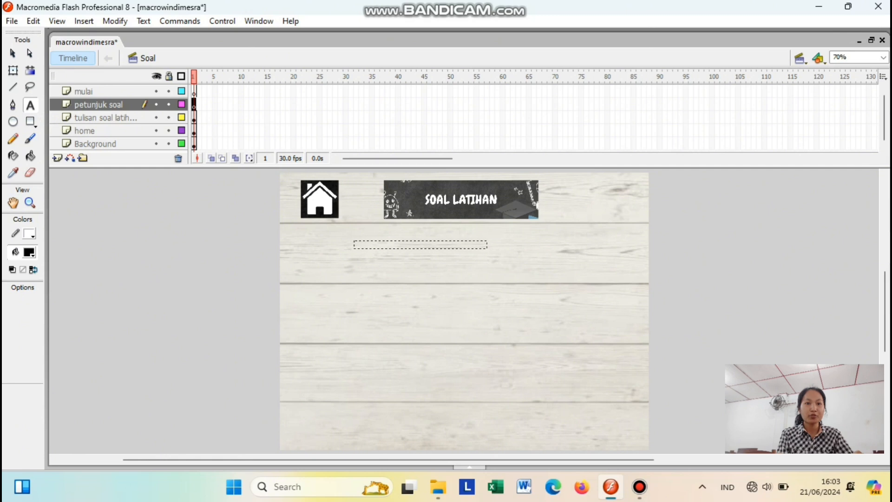
left_click_drag(354, 240, 551, 248)
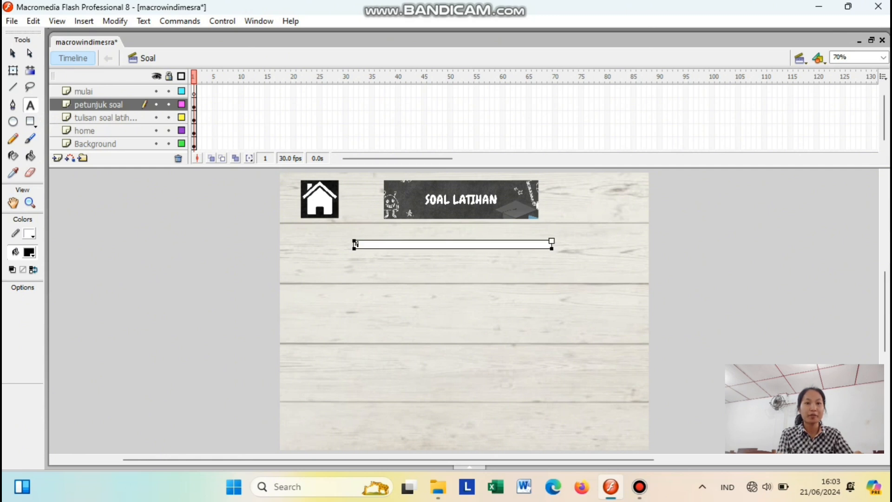
type("Petunjuk")
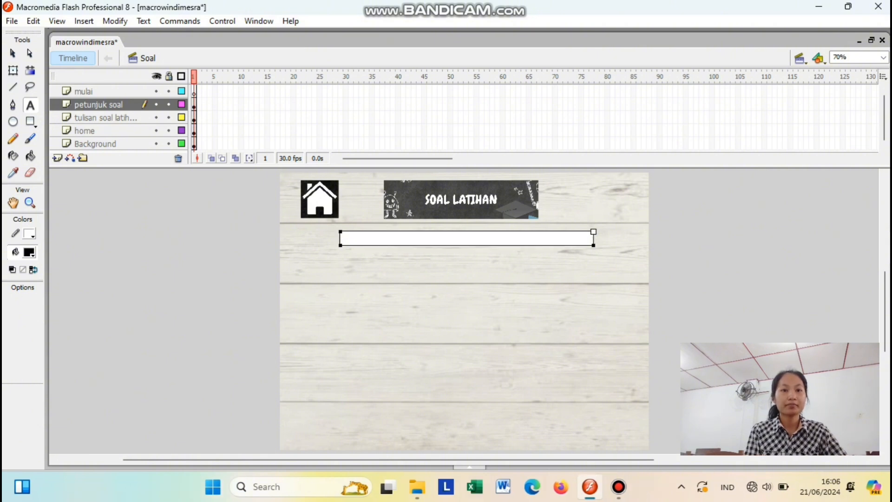
type("Petunjuk soal: 1. Silahkan membaca soal dengan teliti 2. Pilih salah satu jawaban di antara A, B, C, dan D yang menurut anda paling tepat 3. Setelah anda mengklik salah satu jawaban, maka otomatis akan pindah ke soal selanjutnya 4. Silahkan klik tombol MULAI untuk mulai mengerjakan soal")
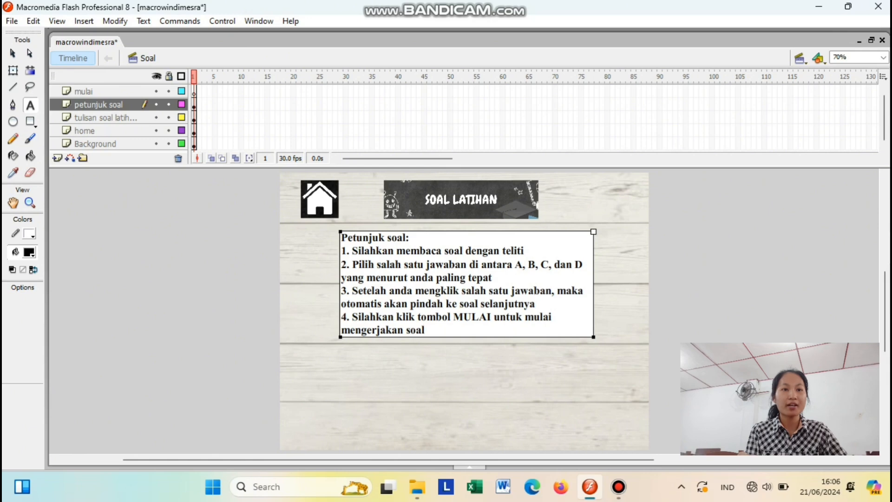
left_click(13, 71)
left_click_drag(466, 284, 465, 299)
Step: Import MULAI_20240603_190243_0000 to the stage on the mulai layer and place it centred below the instructions
left_click(84, 91)
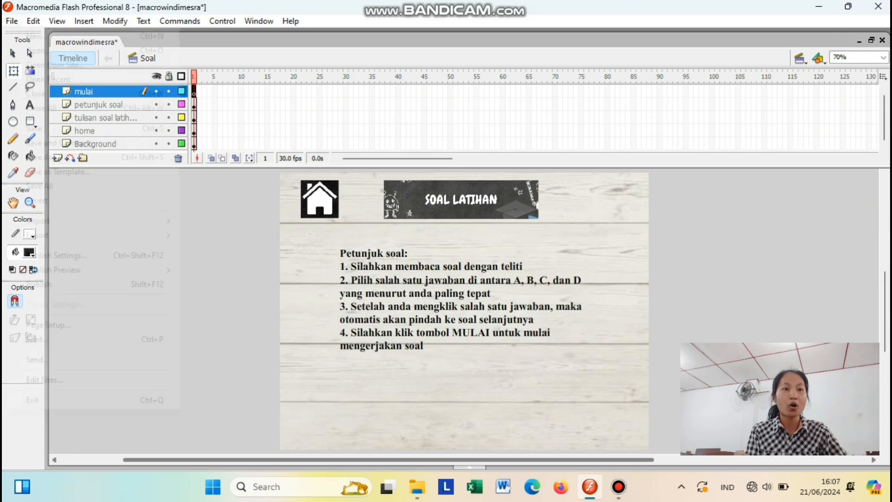
left_click(12, 21)
mouse_move(38, 221)
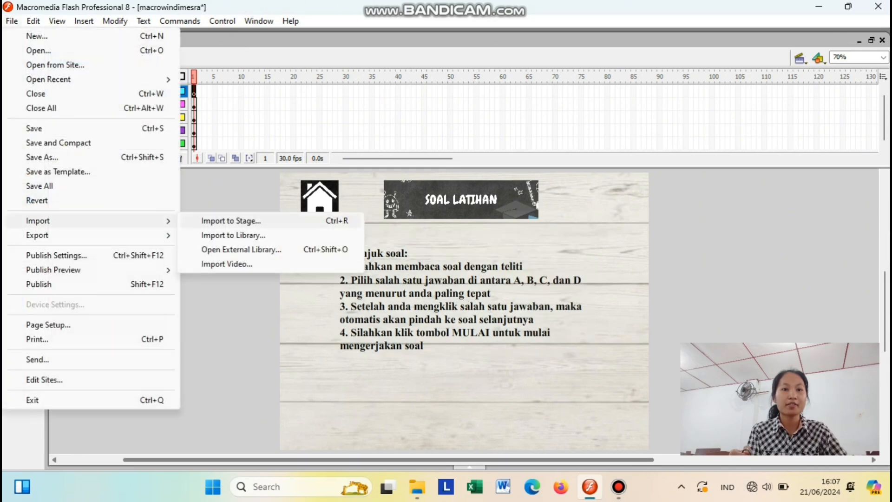
left_click(231, 221)
scroll(204, 180, "down", 10)
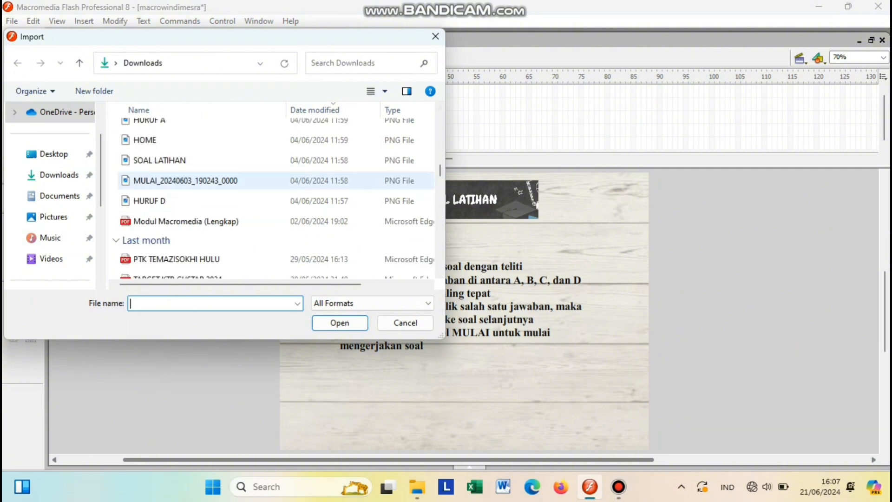
left_click(205, 180)
left_click(340, 323)
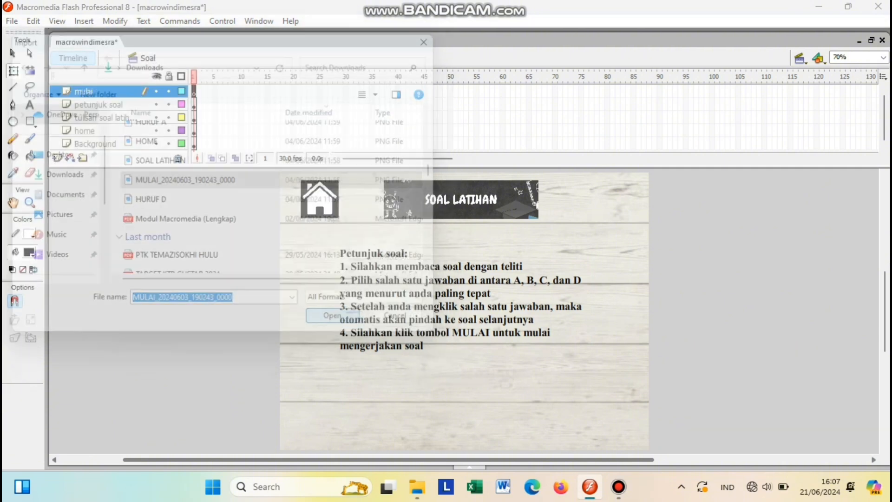
left_click_drag(605, 336, 460, 411)
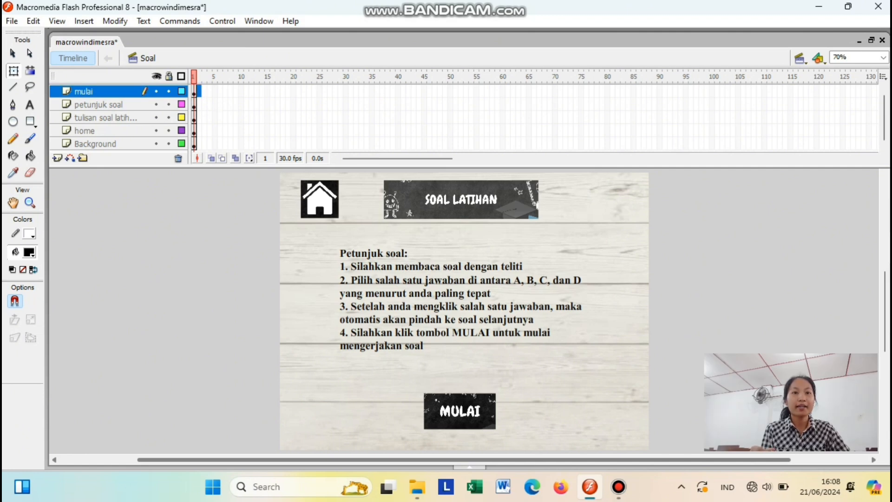
Step: Insert keyframes at frame 2 on all five layers of the Soal scene
right_click(198, 92)
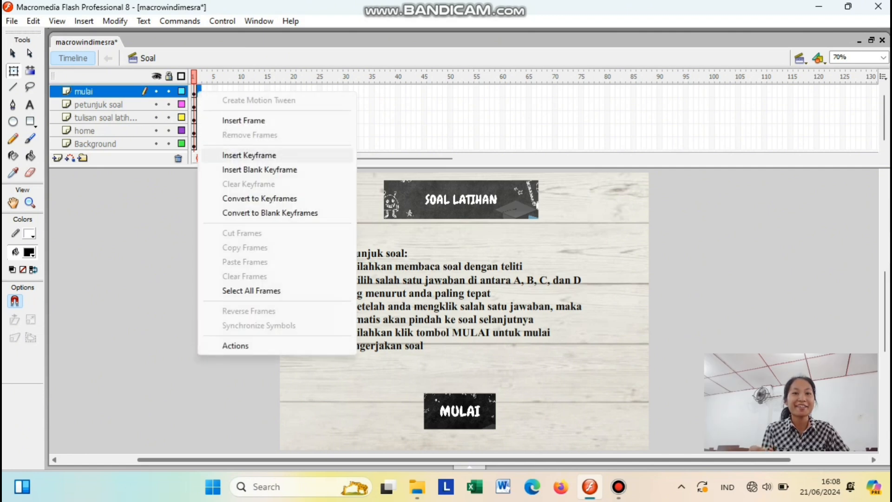
left_click(249, 154)
right_click(199, 104)
left_click(250, 168)
right_click(199, 117)
left_click(250, 181)
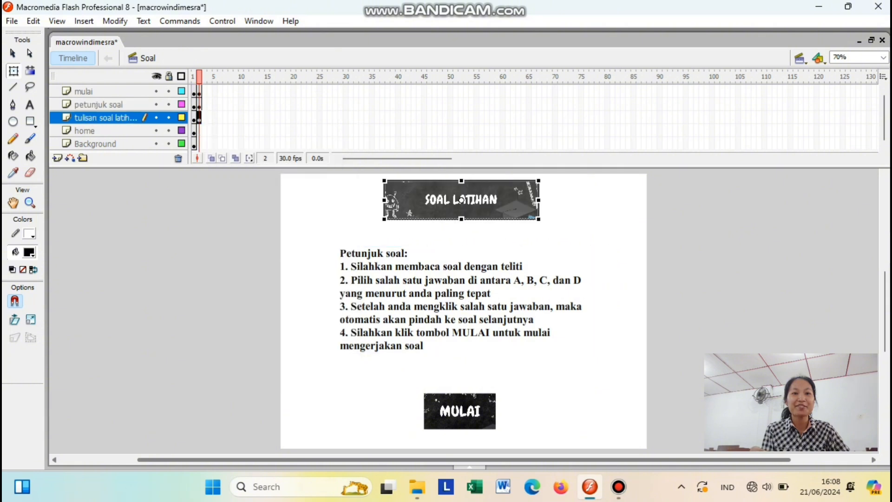
right_click(199, 131)
left_click(251, 207)
left_click(460, 411)
key("Delete")
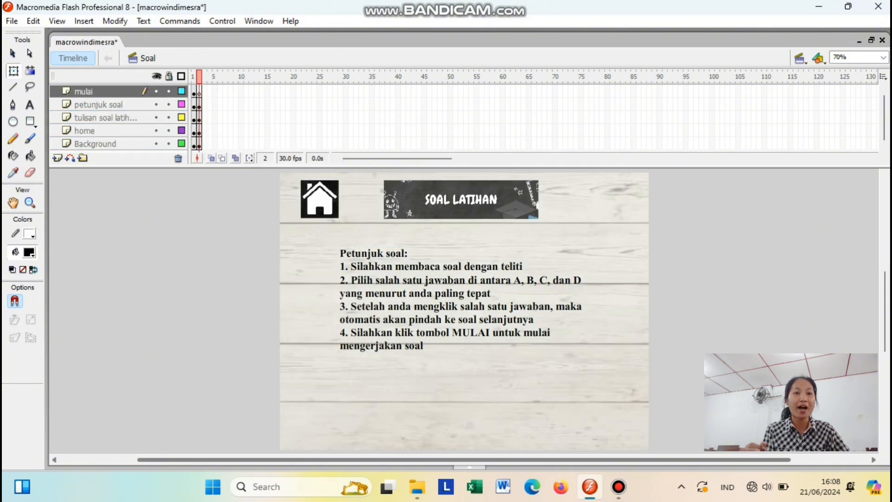
key("ctrl+z")
Step: Delete the instruction text and the home button from frame 2
left_click(465, 300)
key("Delete")
left_click(320, 199)
key("Delete")
Step: Add a text box reading "Nama Peserta Didik" below the SOAL LATIHAN banner on frame 2's home layer
left_click(30, 105)
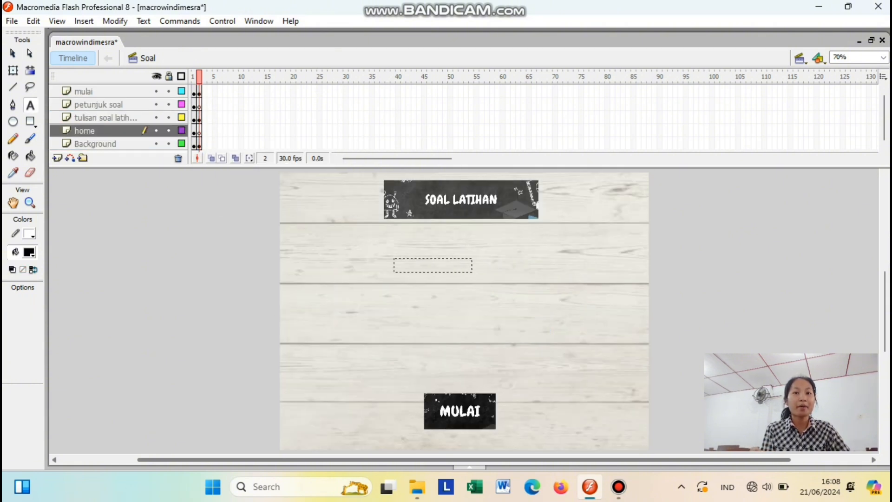
left_click_drag(394, 259, 546, 272)
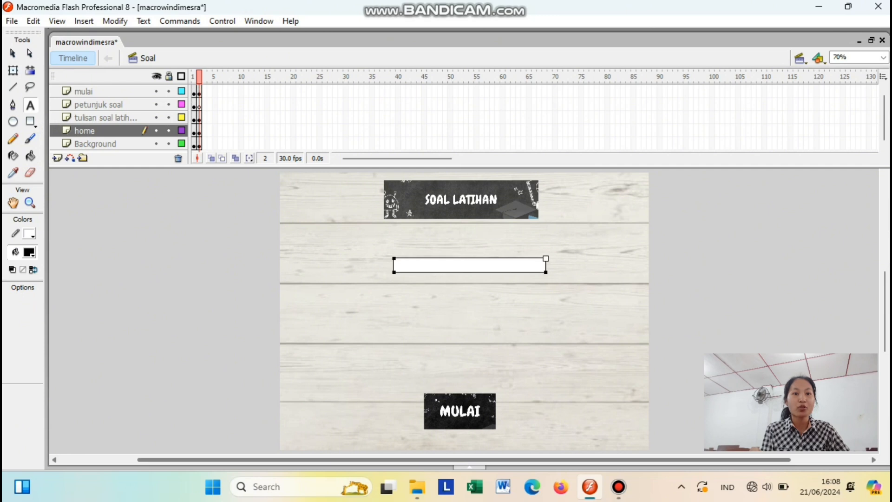
key("Escape")
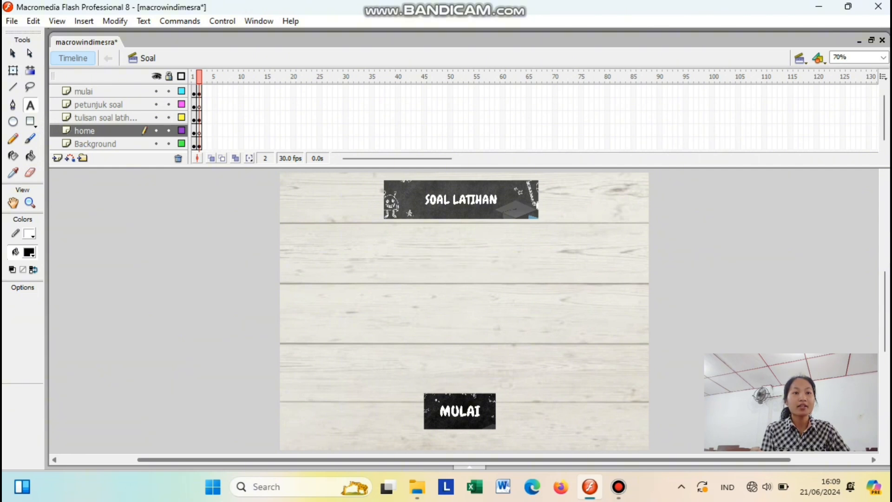
left_click_drag(439, 272, 554, 272)
type("N")
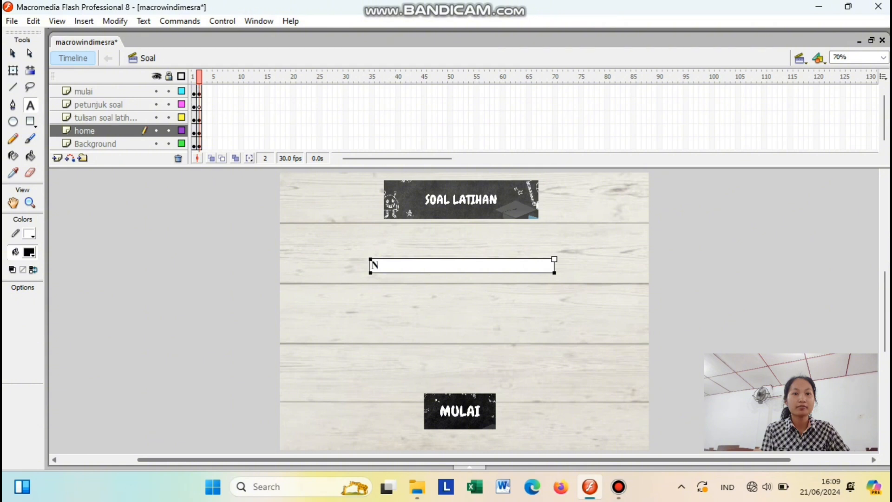
type("aama")
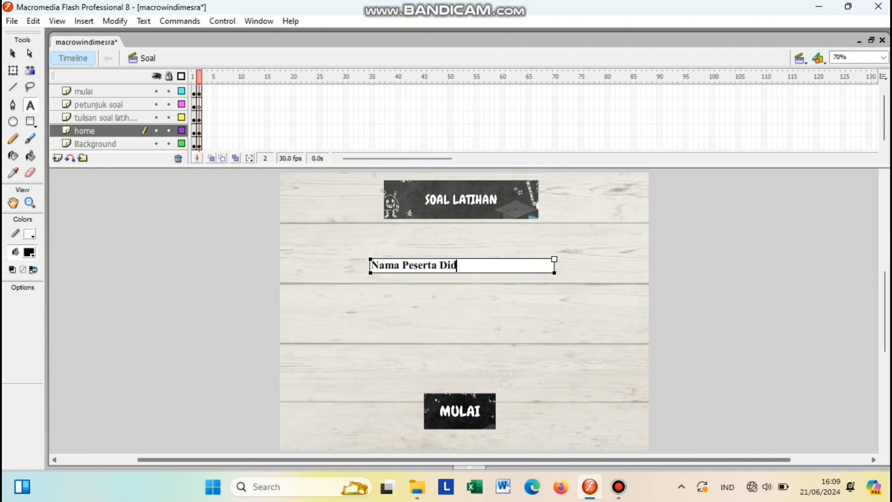
Step: Centre the "Nama Peserta Didik" text in its box and increase its font size
key("ctrl+a")
left_click(144, 21)
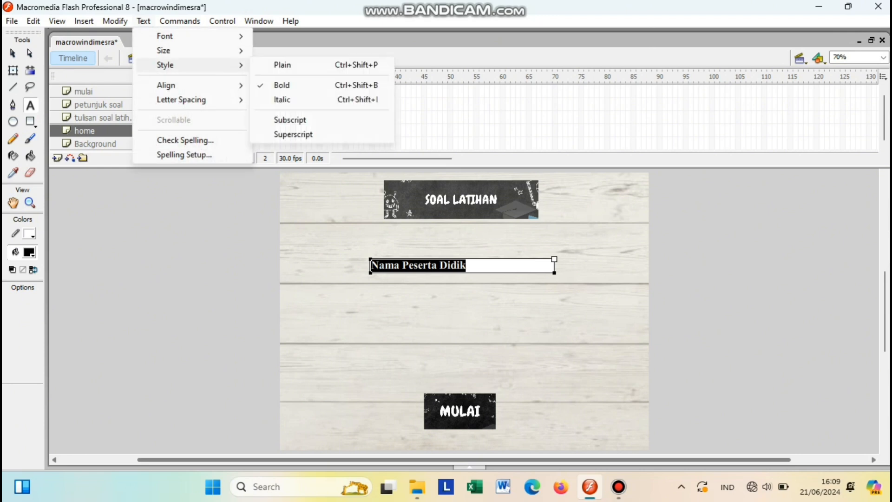
mouse_move(186, 85)
left_click(294, 100)
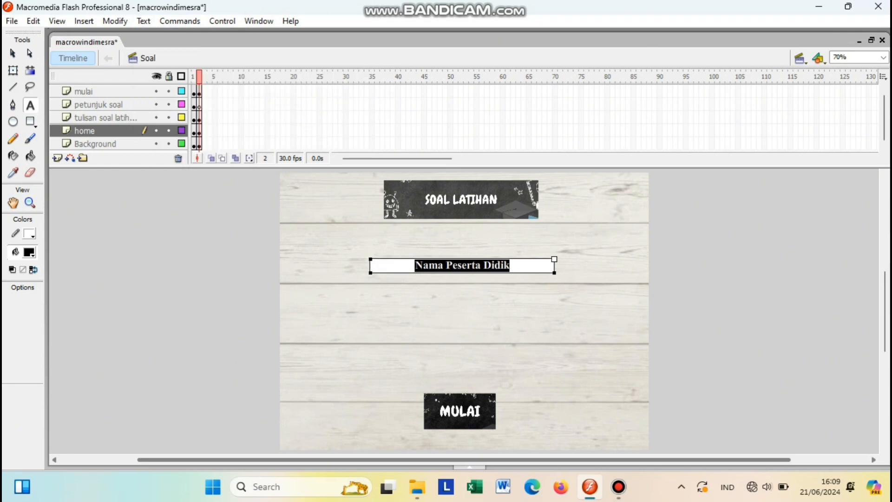
left_click(143, 21)
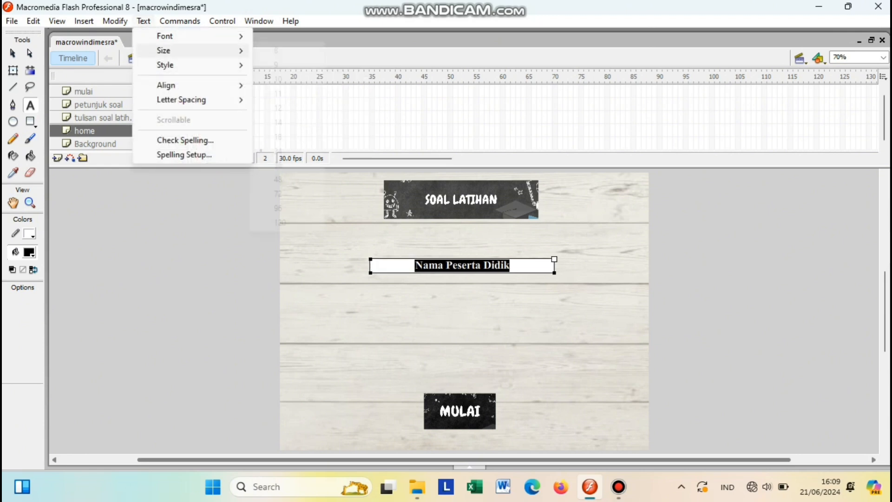
mouse_move(186, 51)
left_click(284, 165)
left_click(334, 311)
Step: Import the JPG file "images" to the stage on the petunjuk soal layer and fit it as a banner under "Nama Peserta Didik"
left_click(101, 118)
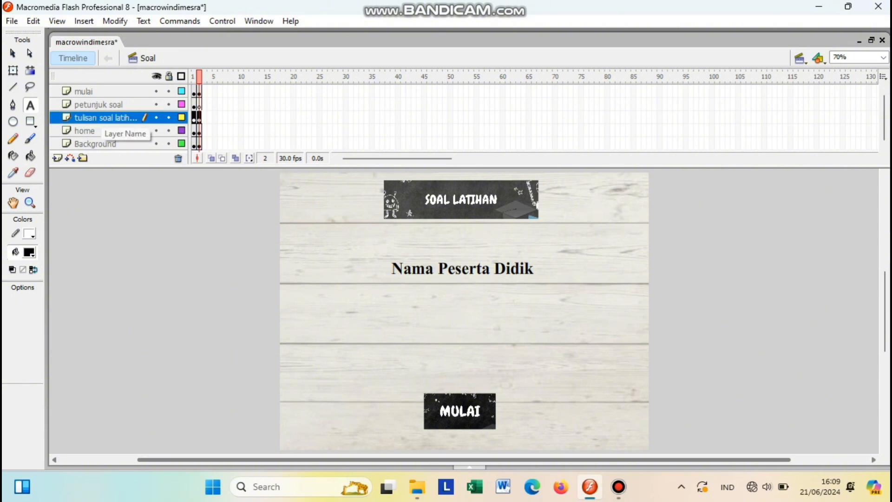
left_click(100, 105)
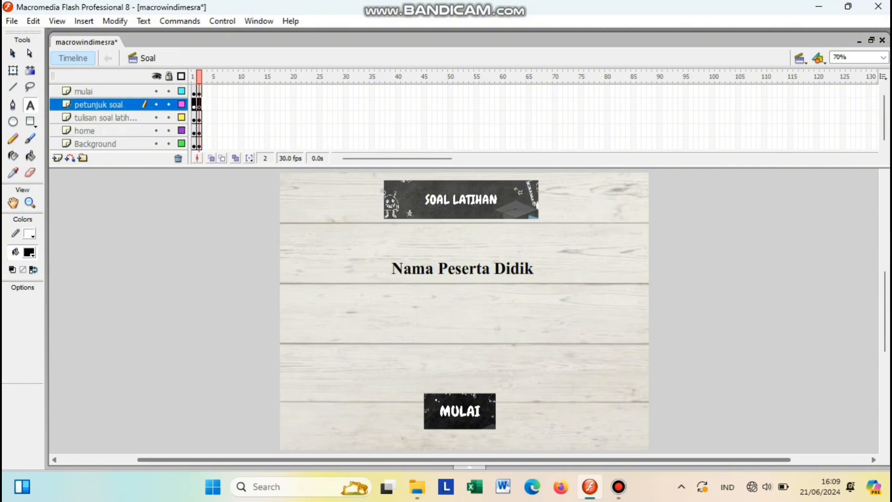
left_click(11, 21)
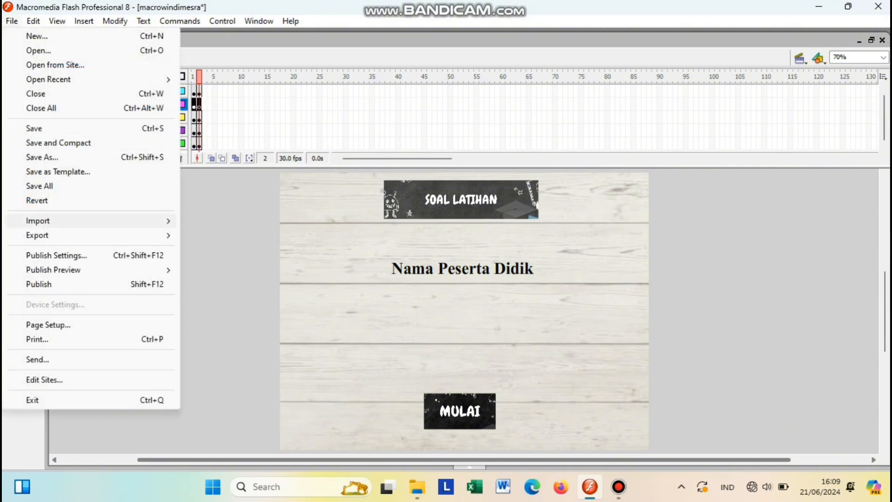
mouse_move(116, 221)
left_click(232, 219)
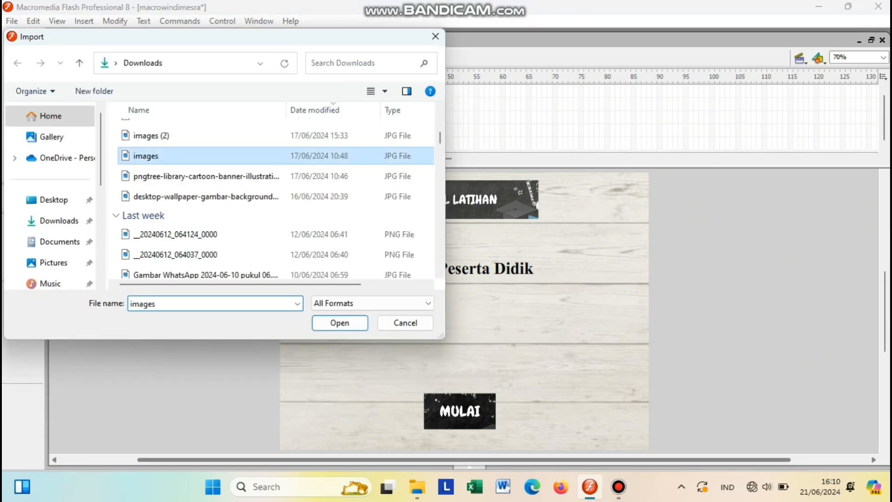
key("Return")
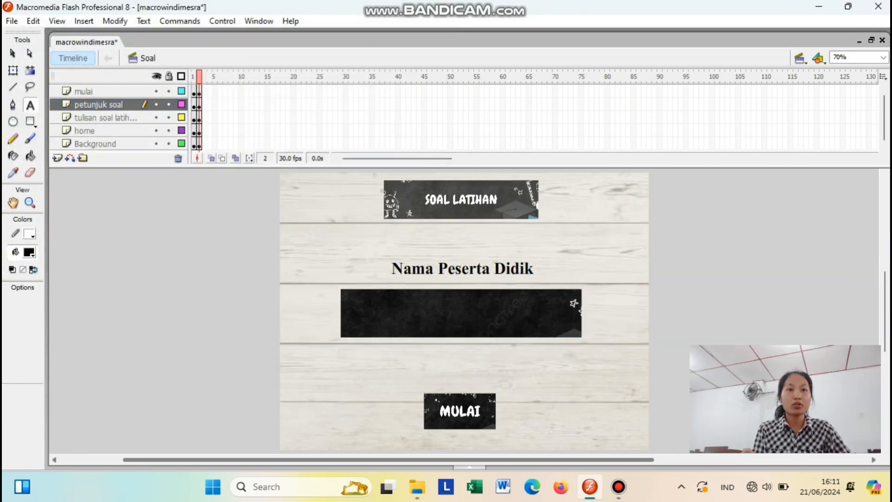
Step: Add an input text field on the black banner below the name label and set its variable to "Nama Peserta Didik"
left_click_drag(353, 299, 564, 319)
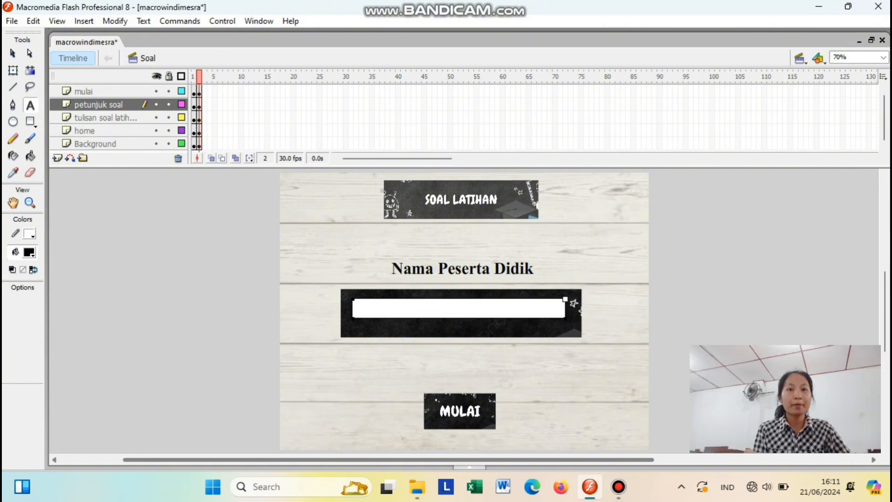
key("F9")
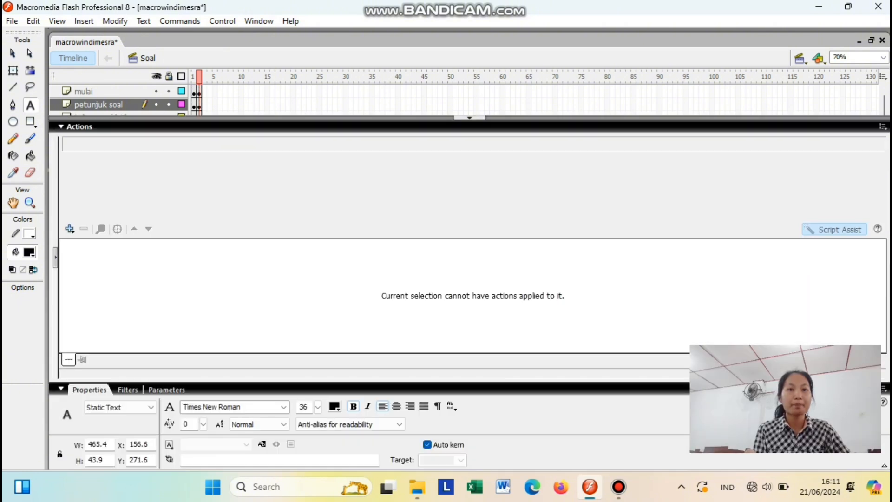
left_click(144, 407)
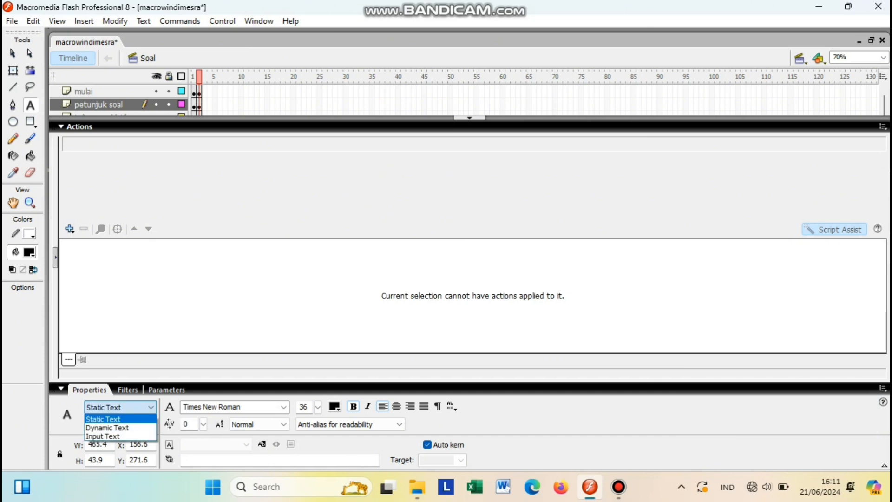
key("Return")
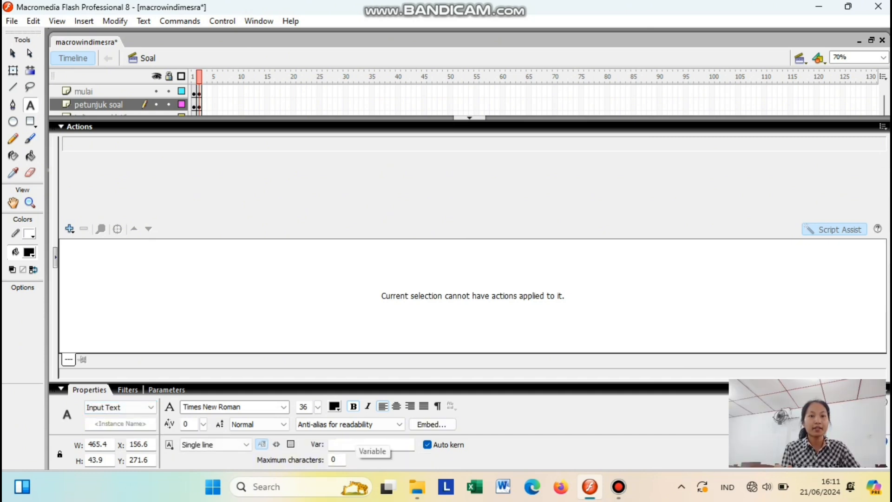
left_click(359, 444)
type("Nama Peserta Didik")
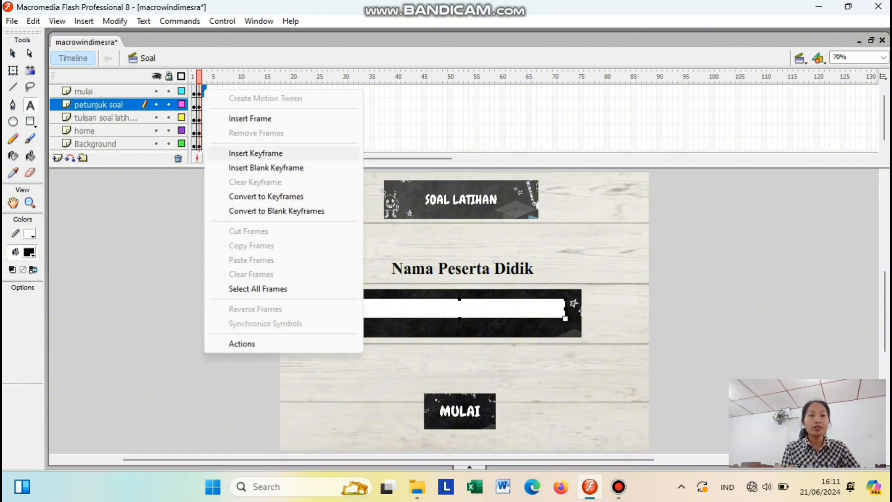
Step: Insert keyframes at frame 3 on the mulai, petunjuk soal, tulisan soal latihan, home and Background layers
left_click(205, 91)
right_click(204, 104)
left_click(253, 164)
left_click(253, 179)
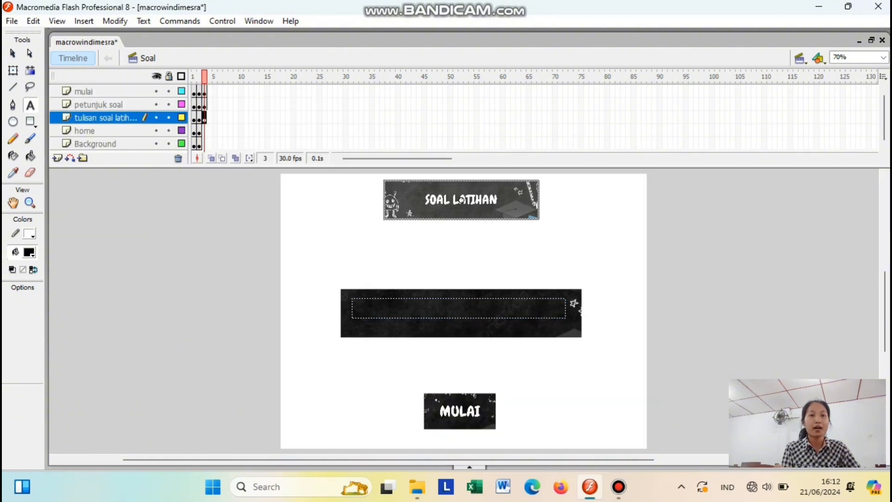
right_click(205, 132)
left_click(254, 194)
right_click(205, 147)
left_click(253, 210)
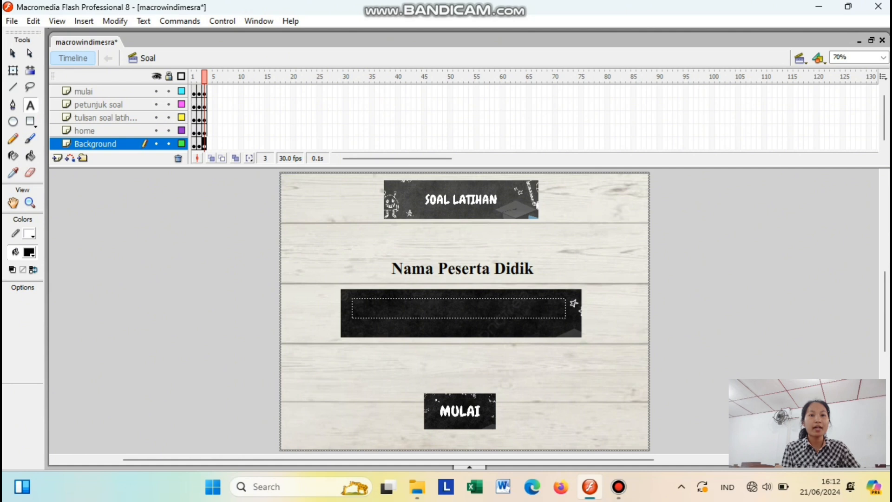
Step: Delete the "Nama Peserta Didik" label, the input field, its black banner and the MULAI button from frame 3
left_click(510, 269)
key("BackSpace")
left_click(13, 53)
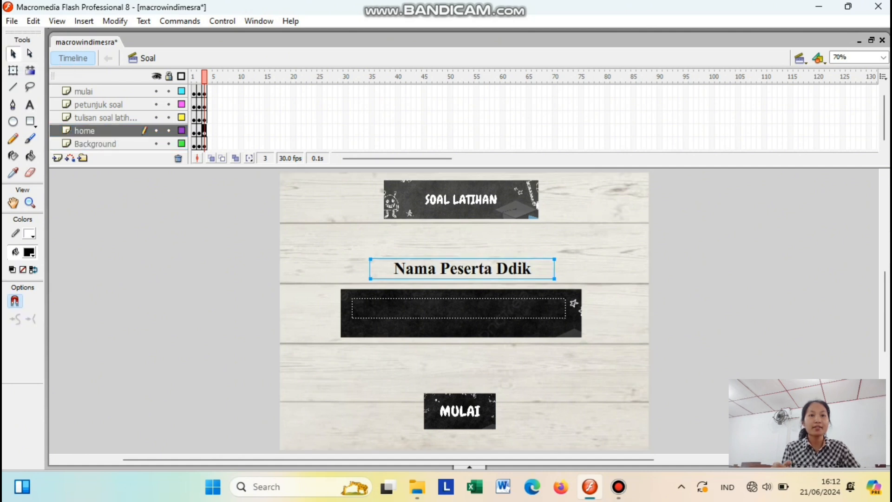
left_click(13, 71)
key("Delete")
left_click(459, 309)
left_click(459, 328)
key("Delete")
left_click(459, 309)
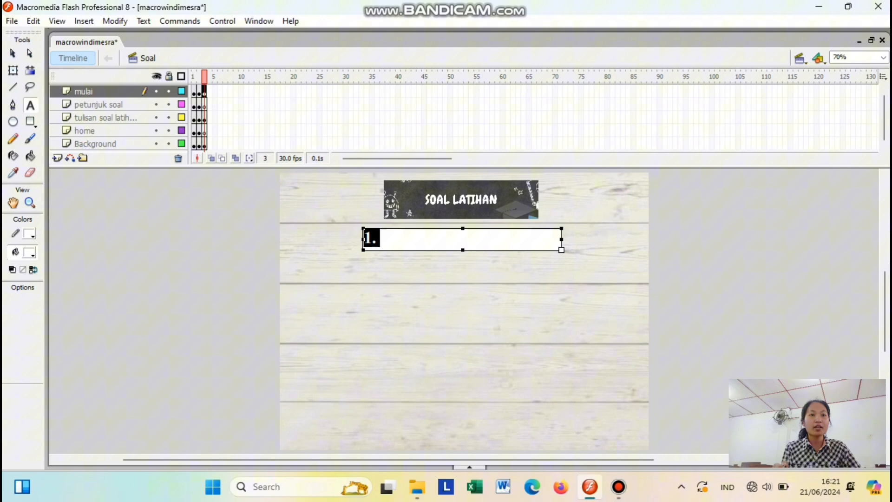
Step: Add the question "1. Apa yang dihasilkan tumbuhan yang kita butuhkan untuk bernapas?" below the SOAL LATIHAN banner on frame 3's mulai layer
key("ctrl+a")
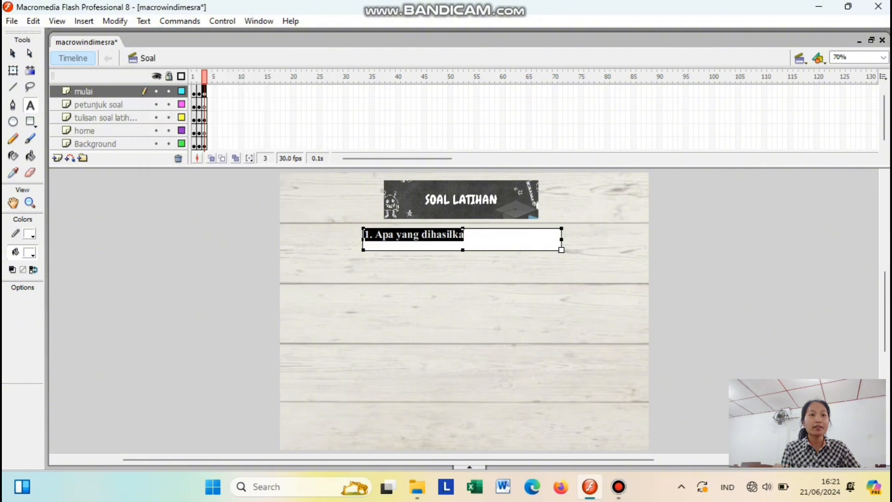
type("1. Apa yang dihasilkan tumbuhan yang kita butuhkan untuk bernapas?")
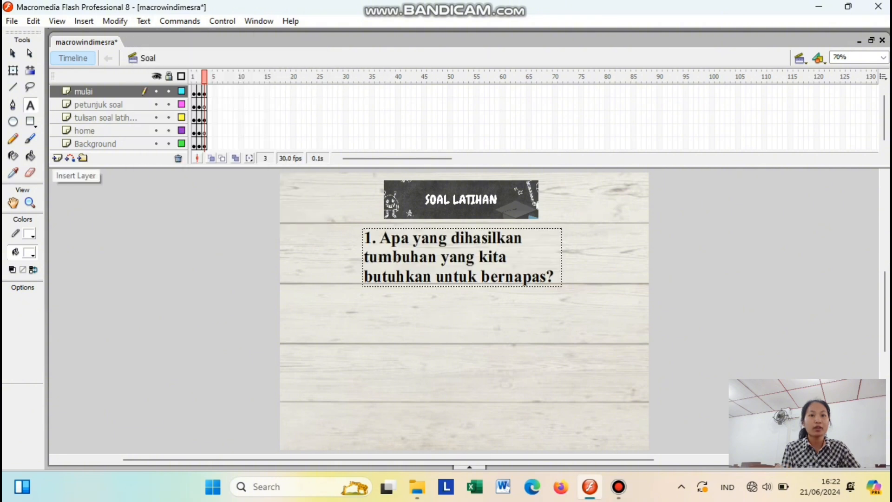
Step: Import the letter images A to D under the question as answer choices labelled Karbondioksida, Oksigen, Hidrogen and Nitrogen
key("ctrl+r")
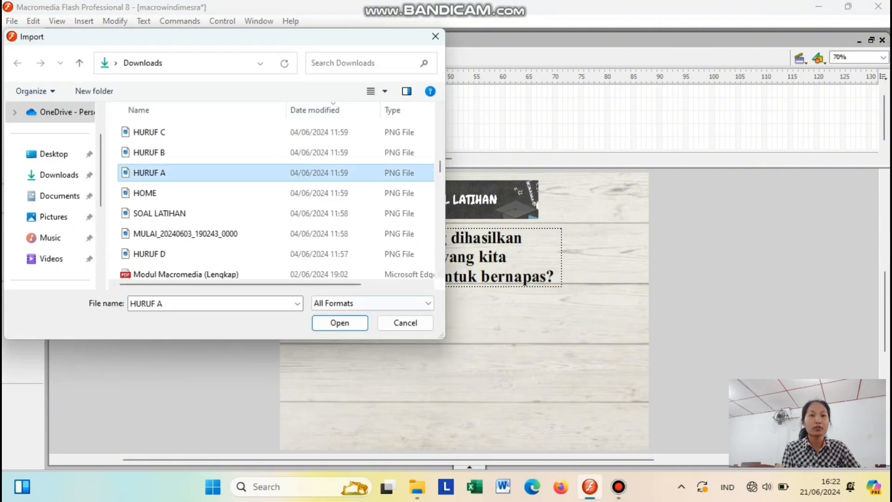
key("Return")
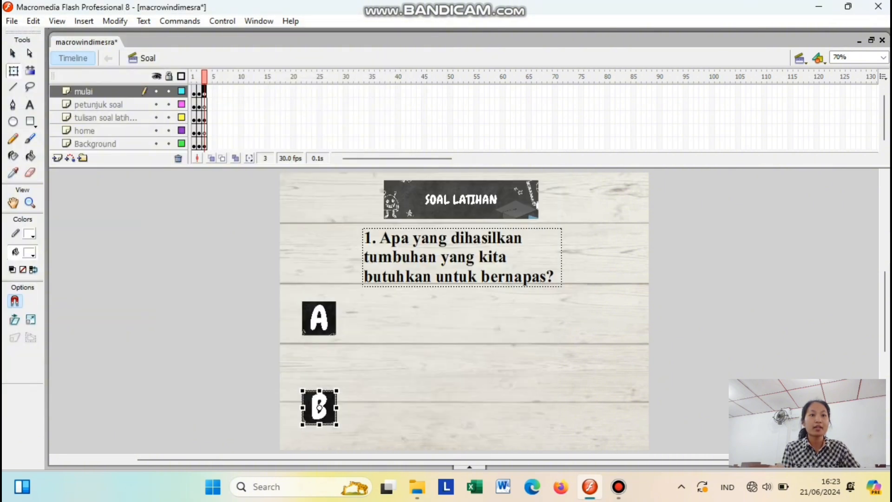
key("alt+f")
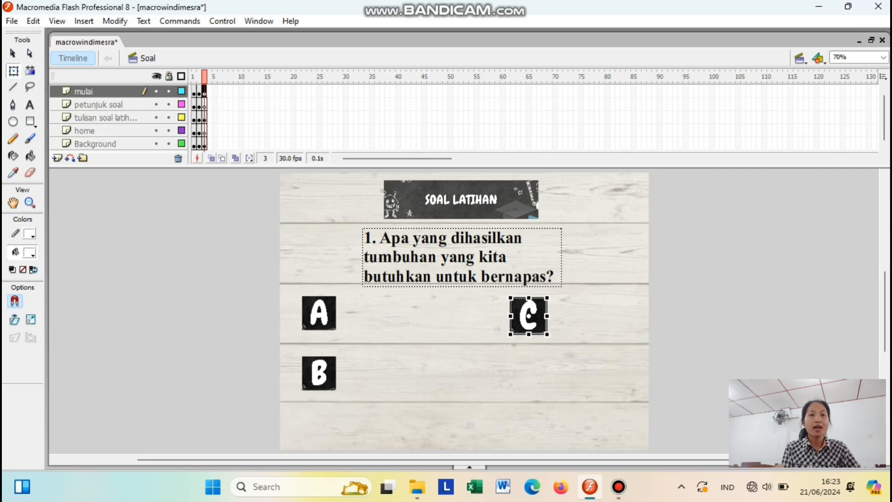
key("ctrl+r")
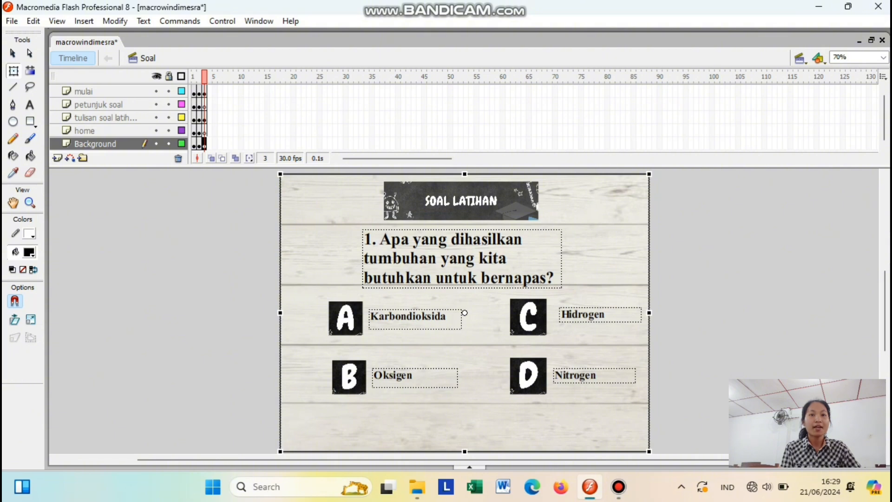
Step: Convert the A answer image to a button symbol named "tombol a"
right_click(484, 319)
right_click(346, 318)
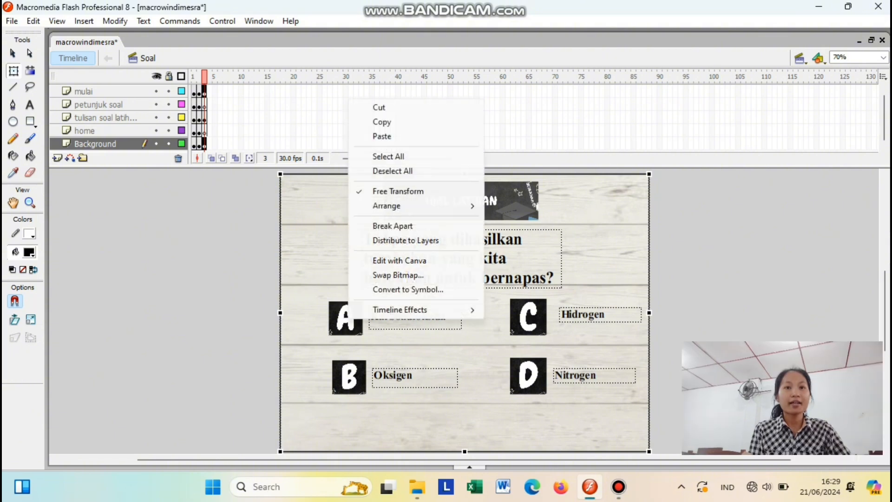
key("Return")
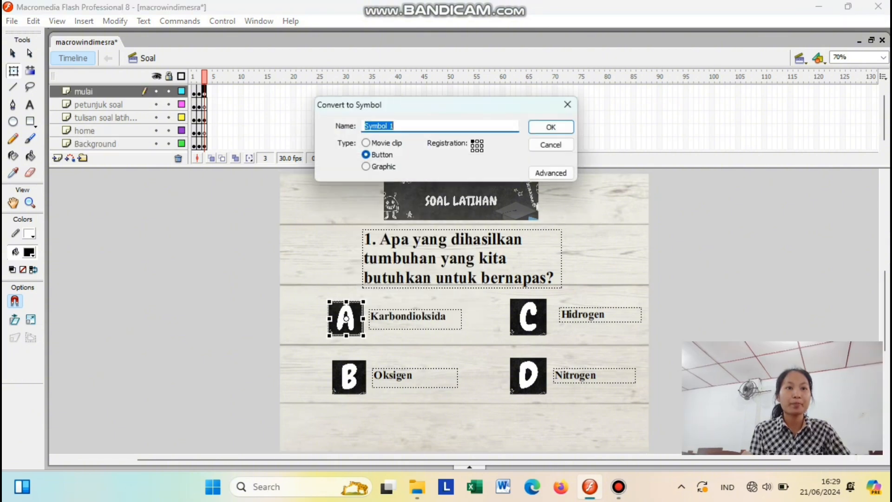
type("tombo")
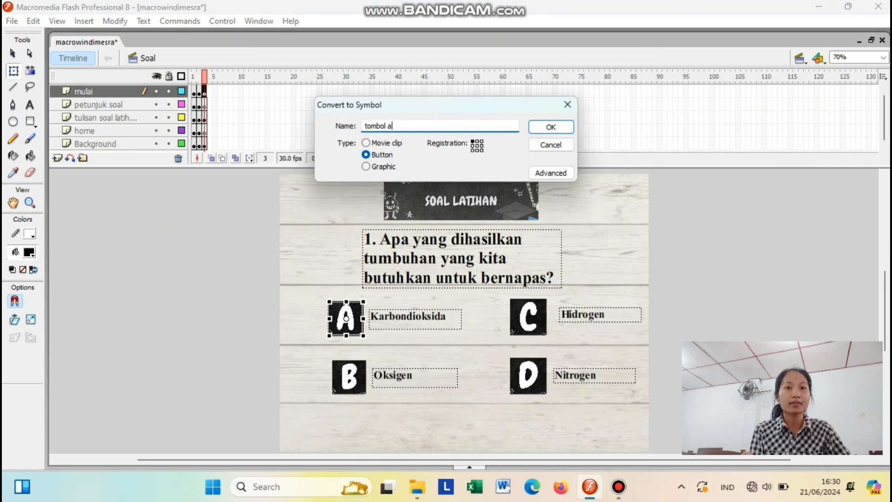
key("Return")
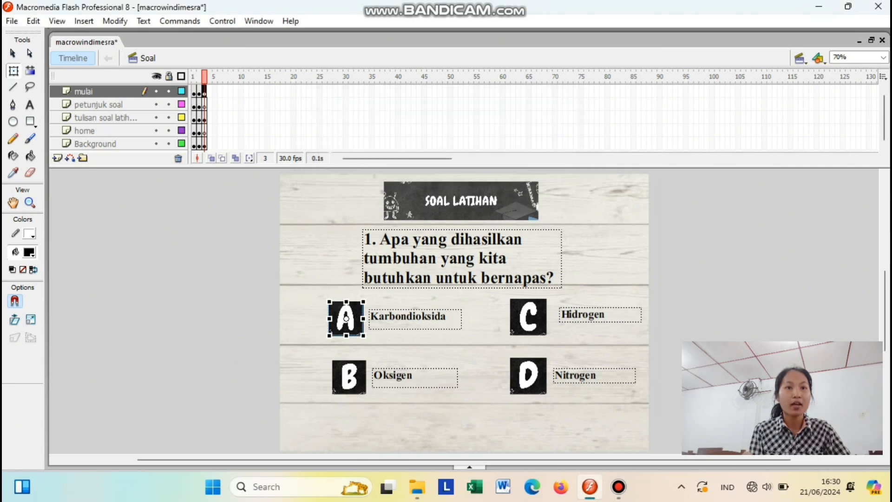
Step: Insert keyframes for the Over and Down states inside the "tombol a" symbol and slightly enlarge the letter in the Over state
double_click(345, 318)
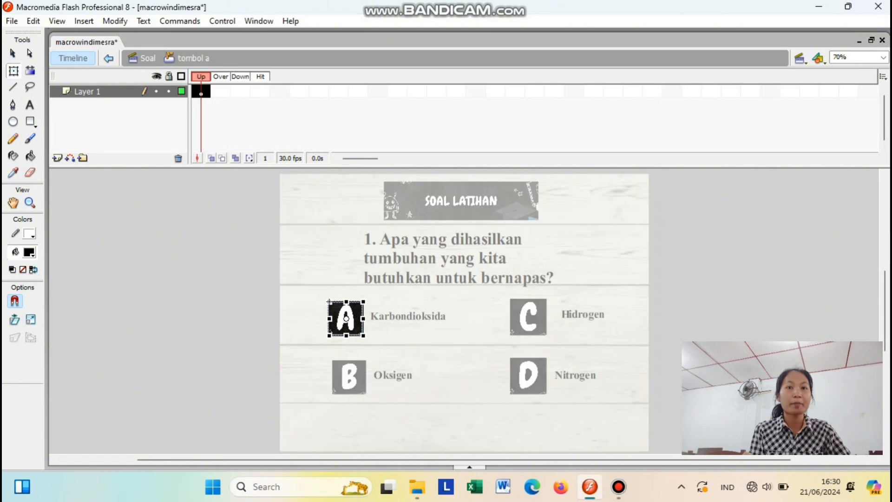
right_click(220, 91)
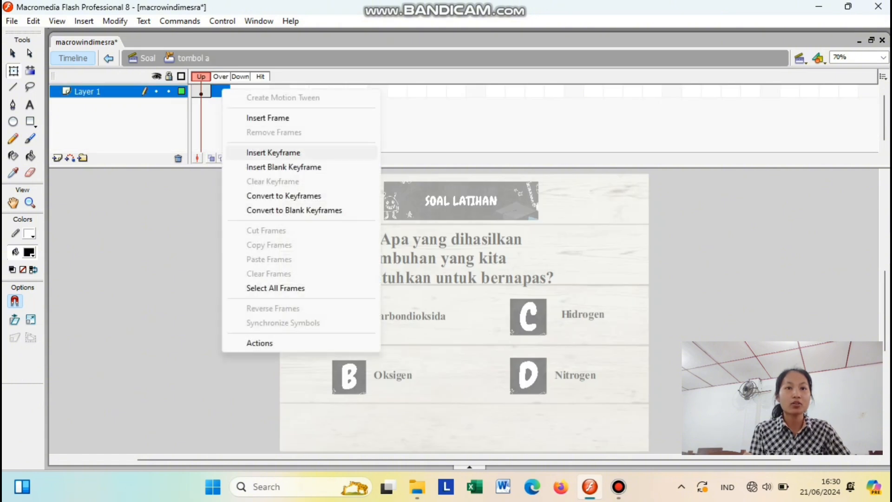
left_click(275, 149)
right_click(243, 92)
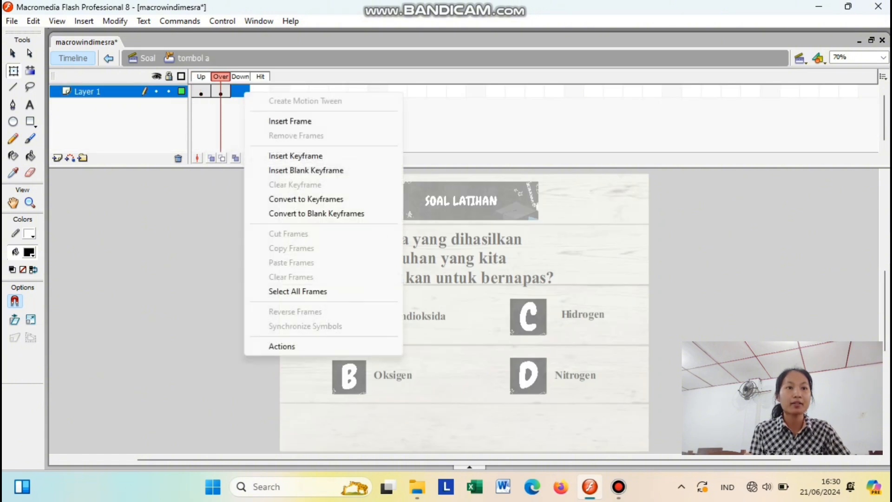
left_click(296, 156)
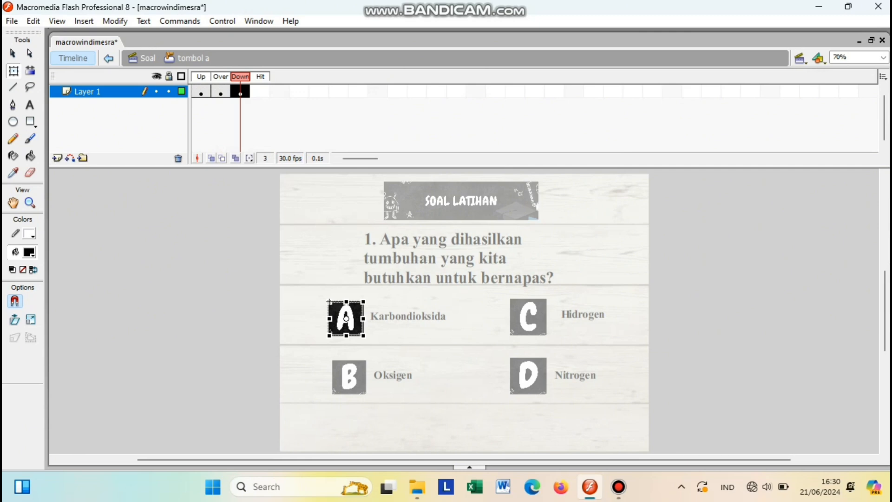
left_click(221, 77)
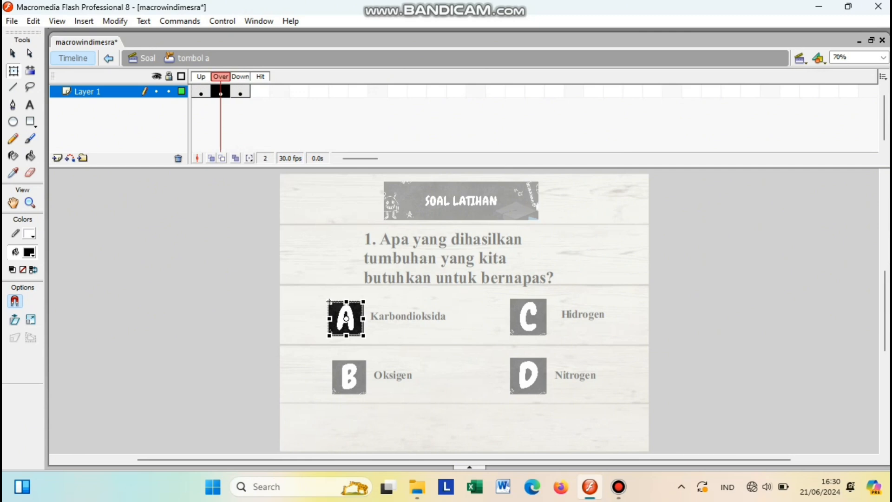
left_click_drag(363, 301, 368, 297)
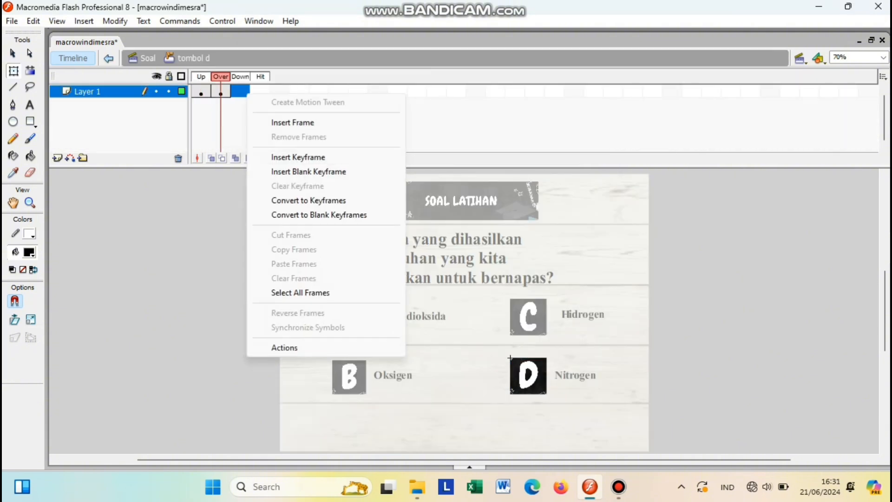
Step: Add an on (release) mouse event handler to the A answer button's script
right_click(346, 317)
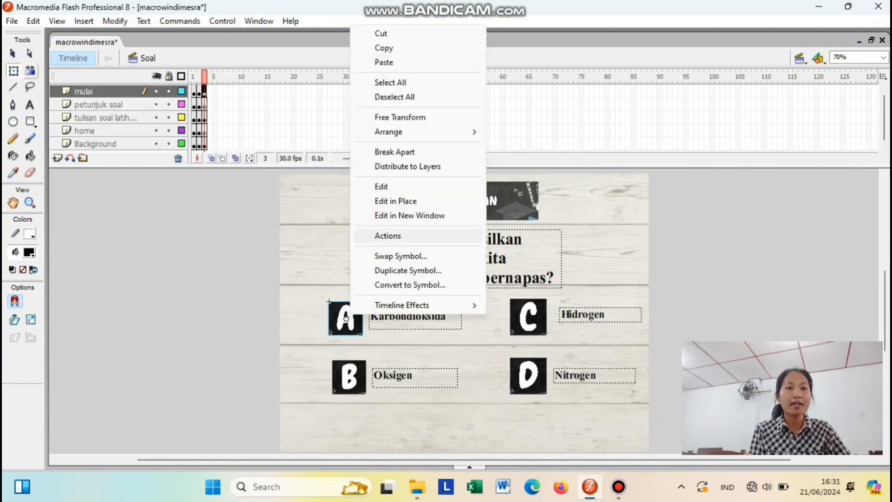
left_click(387, 235)
left_click(69, 228)
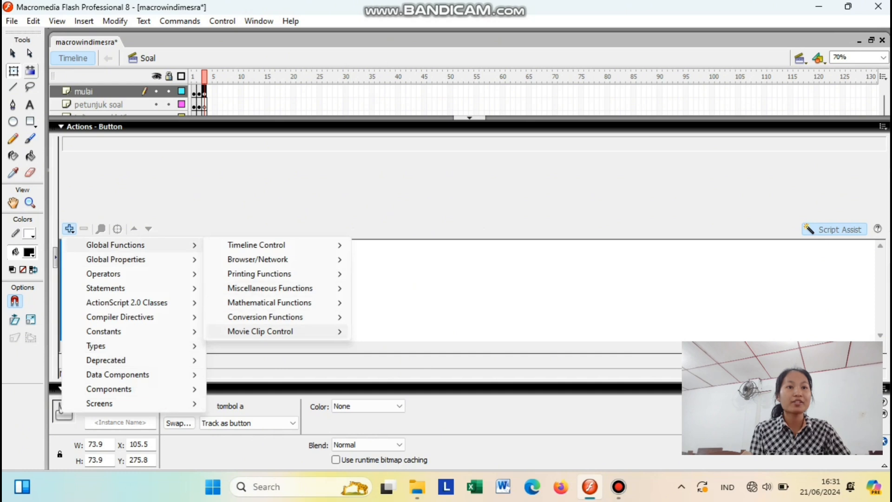
mouse_move(278, 332)
left_click(377, 360)
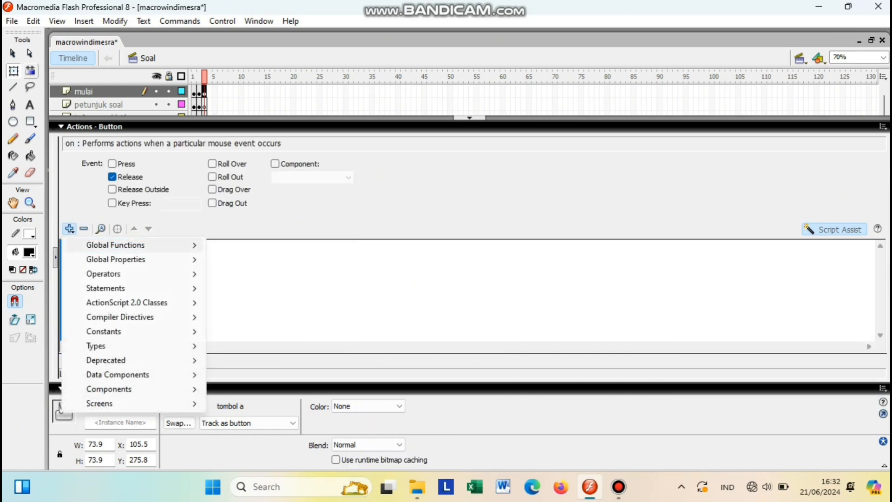
Step: Add a goto action of type Next Frame inside the A button's release handler
mouse_move(139, 245)
mouse_move(278, 245)
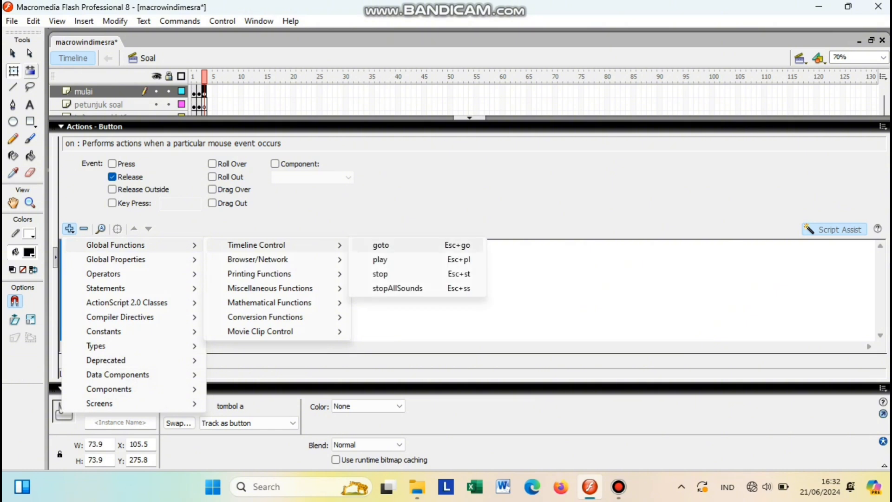
left_click(381, 245)
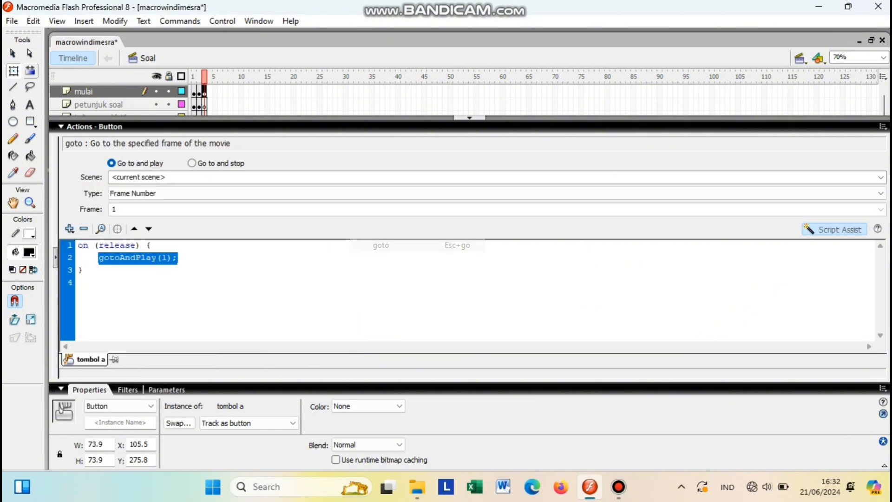
left_click(192, 164)
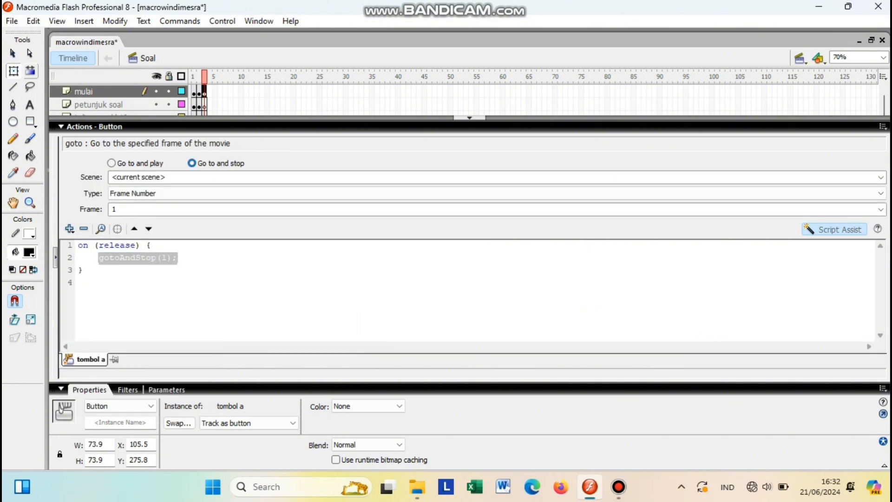
left_click(880, 194)
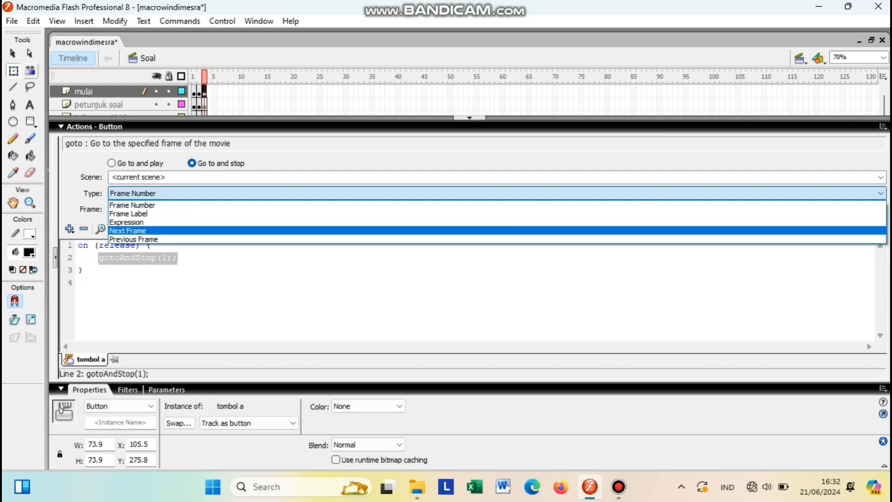
left_click(128, 231)
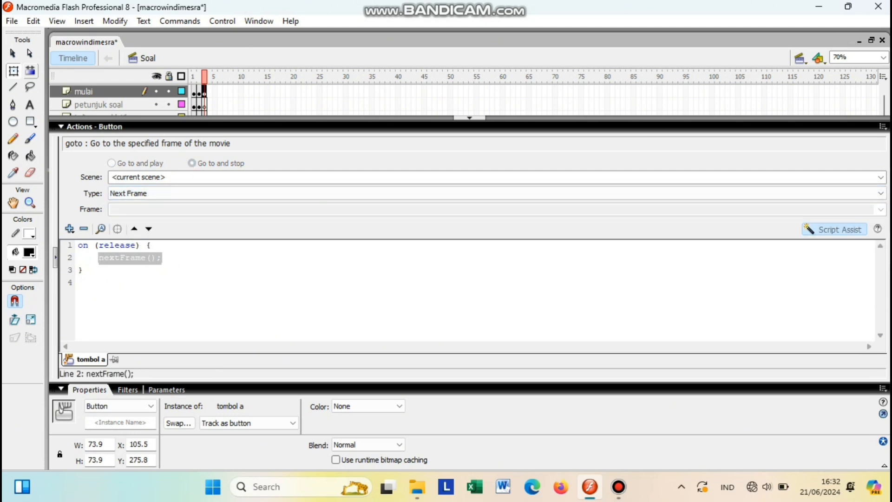
left_click(469, 117)
Step: Add the expression benar++ before the next-frame action in the B answer button's release handler
left_click(69, 228)
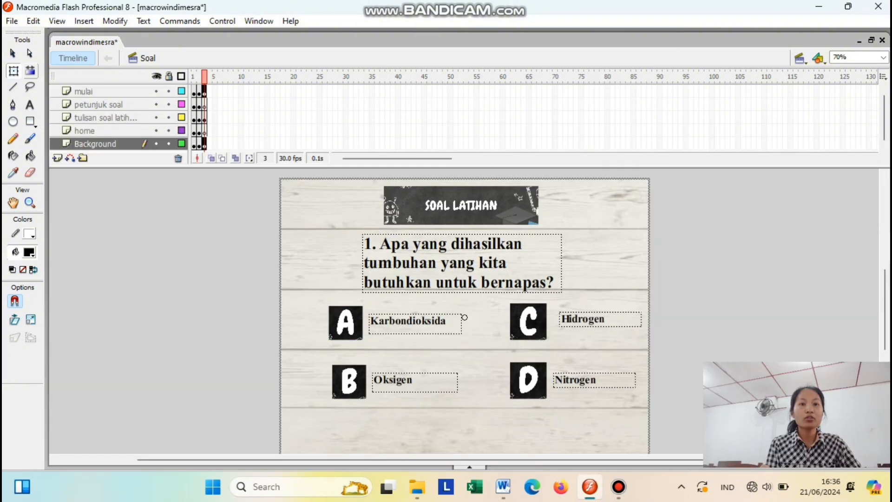
right_click(351, 381)
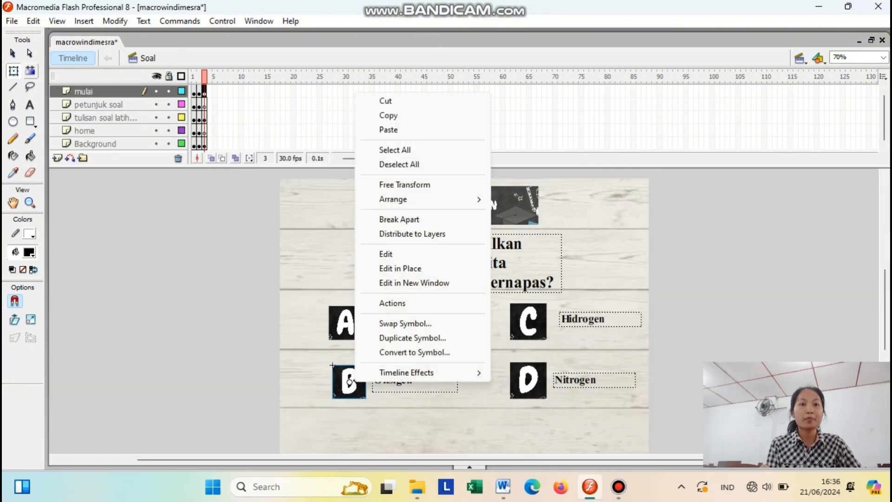
left_click(393, 303)
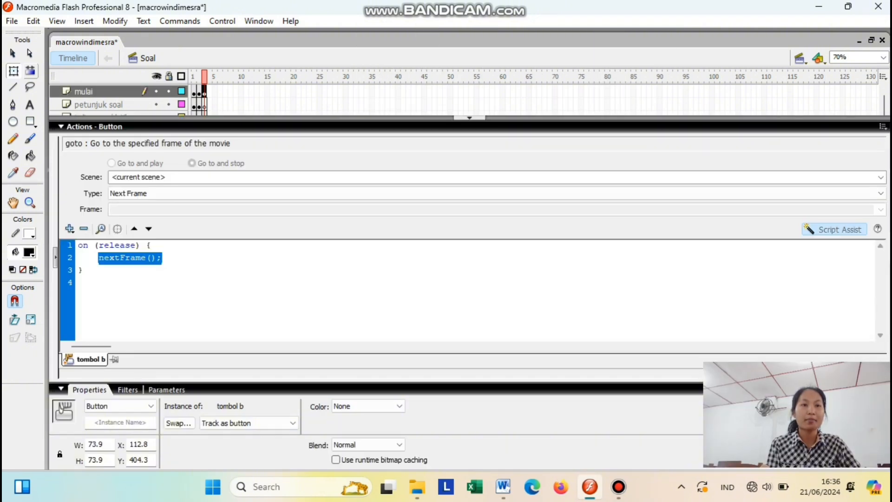
left_click(114, 245)
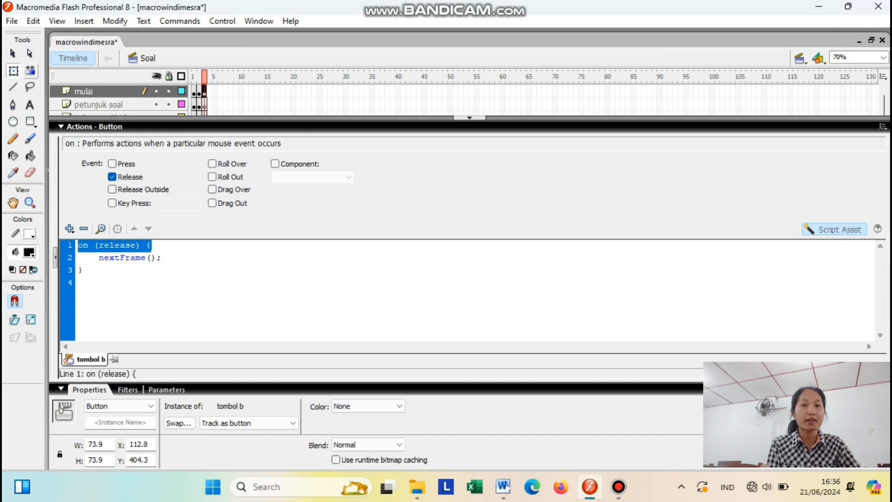
type("benar++;")
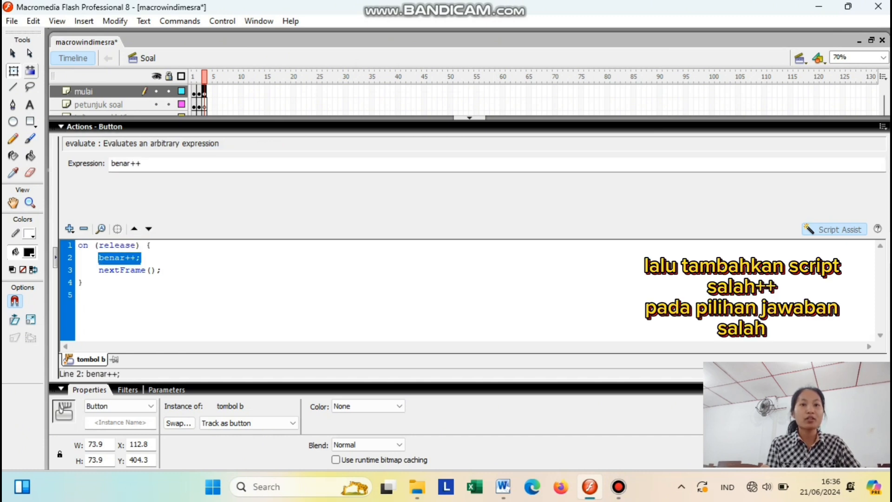
left_click(469, 118)
Step: Add the expression salah++ to the release handler of the A answer button for Karbondioksida
right_click(343, 325)
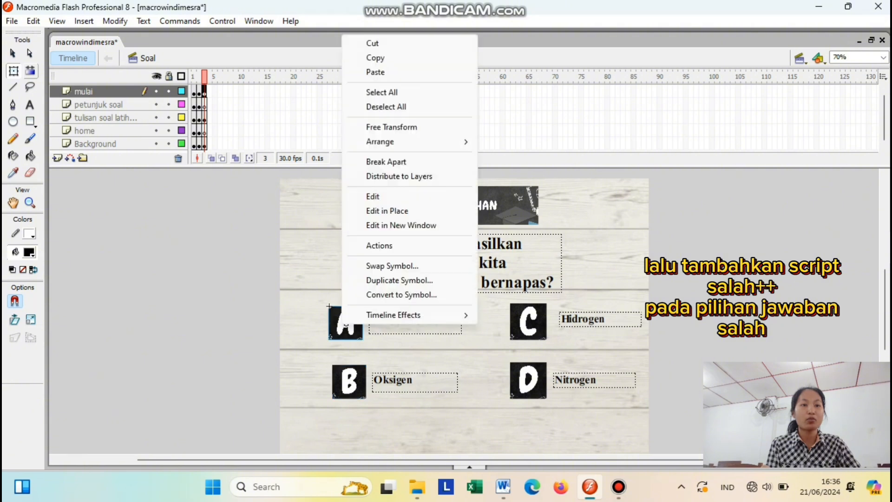
left_click(379, 245)
left_click(114, 245)
type("salah++;")
left_click(470, 118)
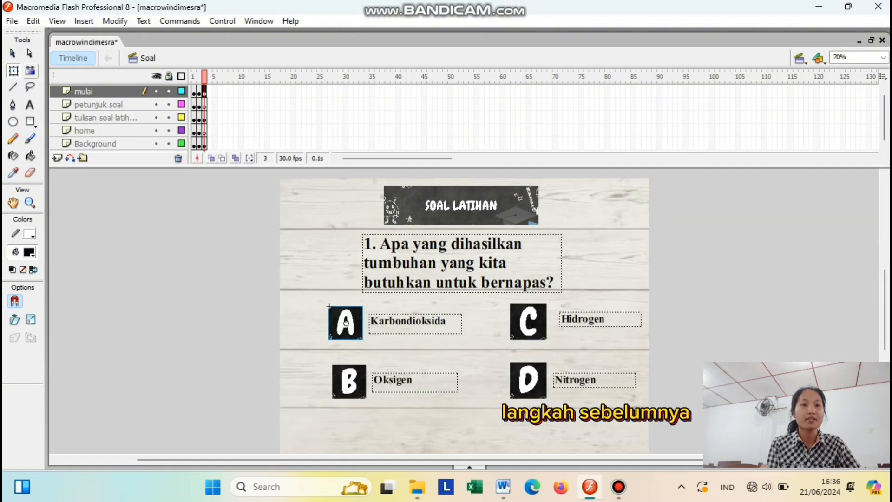
Step: Add the expression salah++ to the release handler of the C answer button for Hidrogen
right_click(535, 320)
left_click(572, 241)
left_click(114, 245)
type("salah++;")
left_click(469, 118)
Step: Add the expression salah++ to the release handler of the D answer button for Nitrogen
right_click(543, 389)
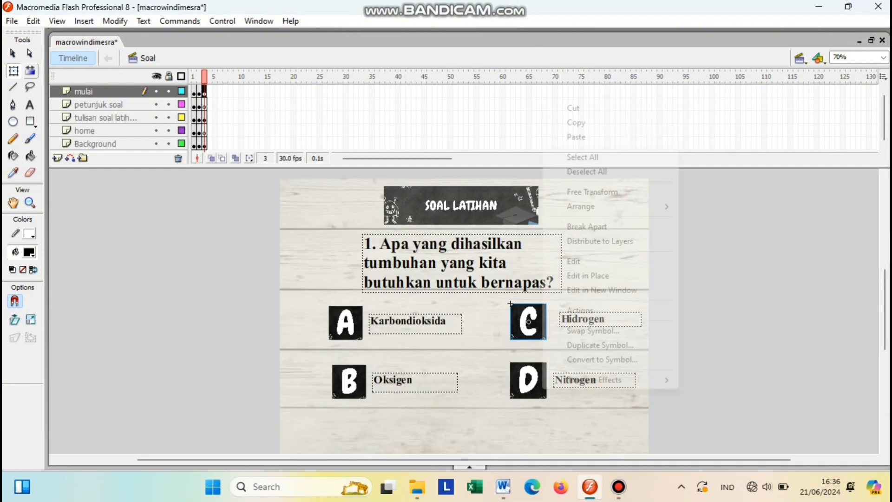
left_click(578, 310)
left_click(114, 246)
type("salah++;")
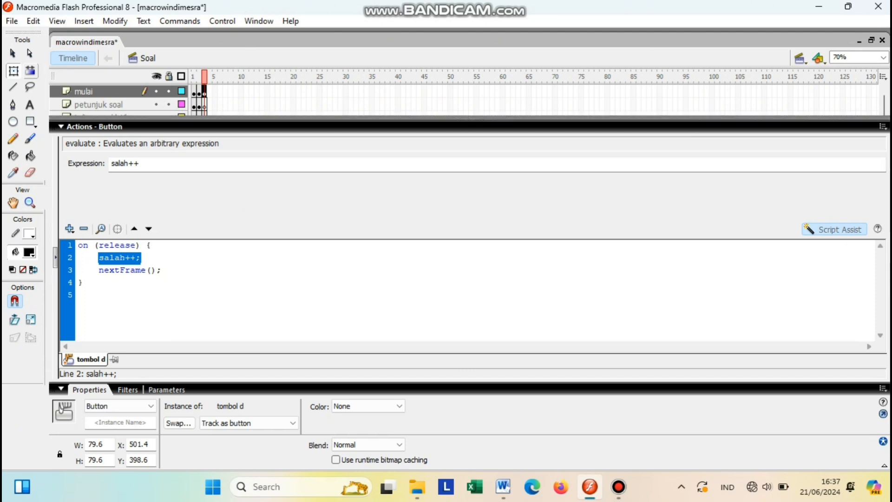
left_click(469, 118)
Step: Insert keyframes at frame 4 on all five layers of the Soal scene, from mulai down to Background
right_click(208, 91)
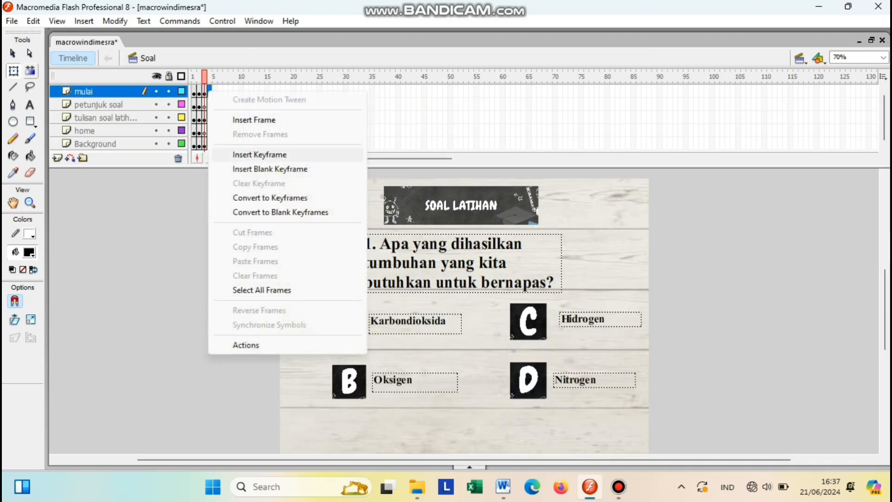
left_click(259, 154)
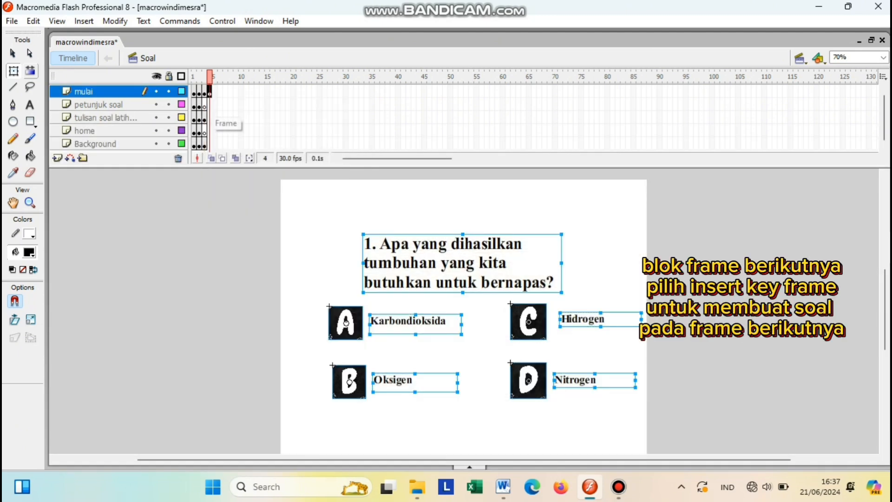
right_click(210, 104)
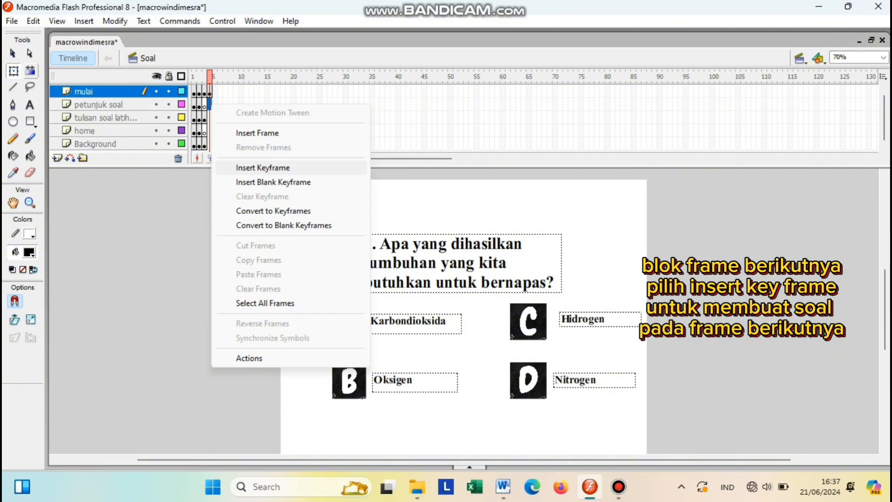
left_click(250, 167)
right_click(210, 117)
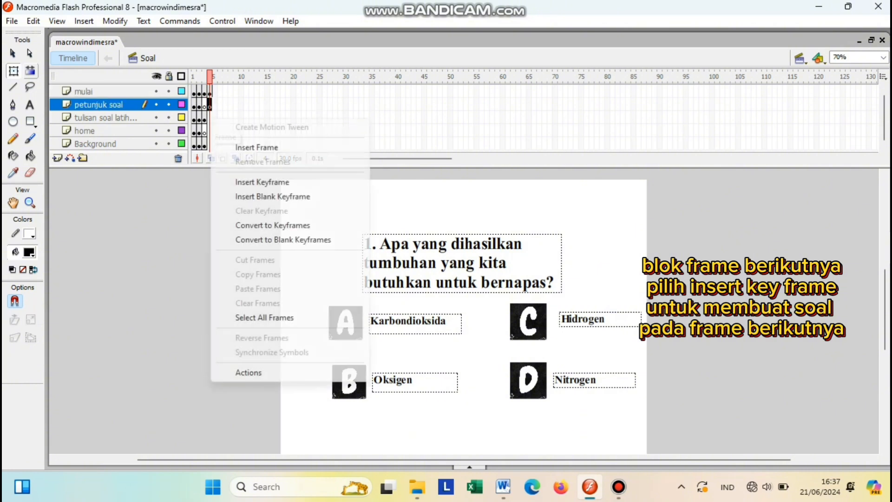
left_click(251, 181)
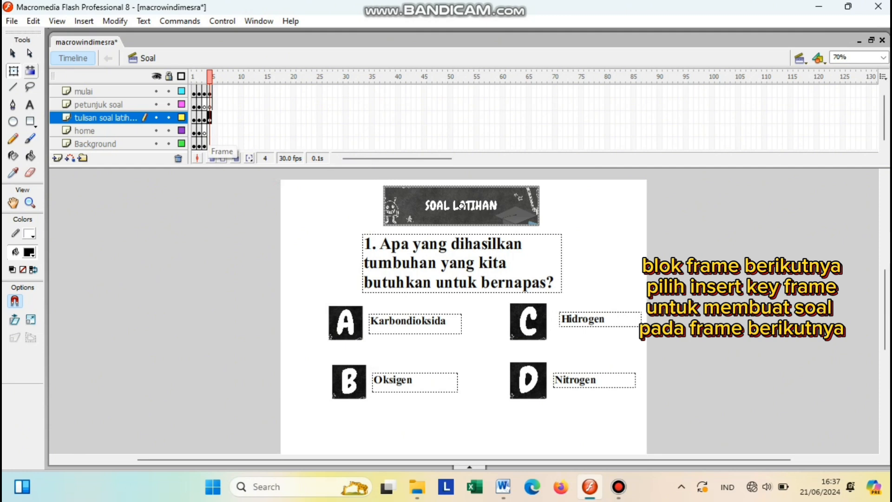
right_click(210, 131)
left_click(251, 195)
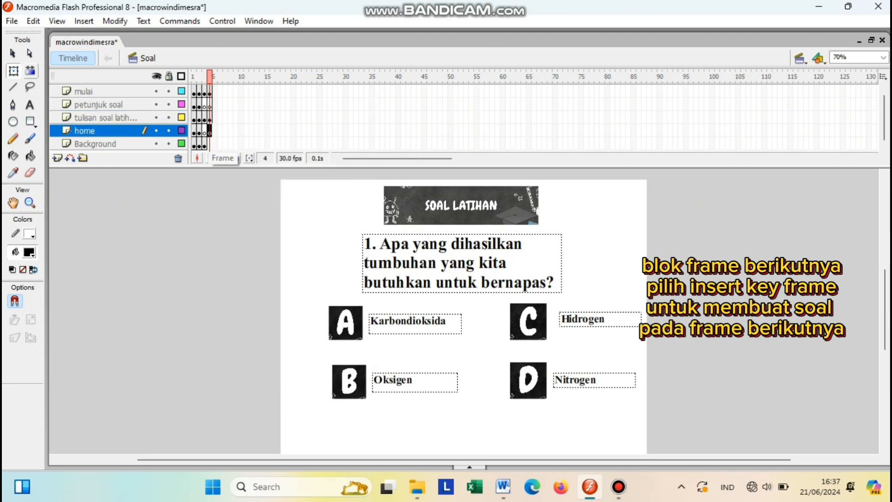
right_click(209, 143)
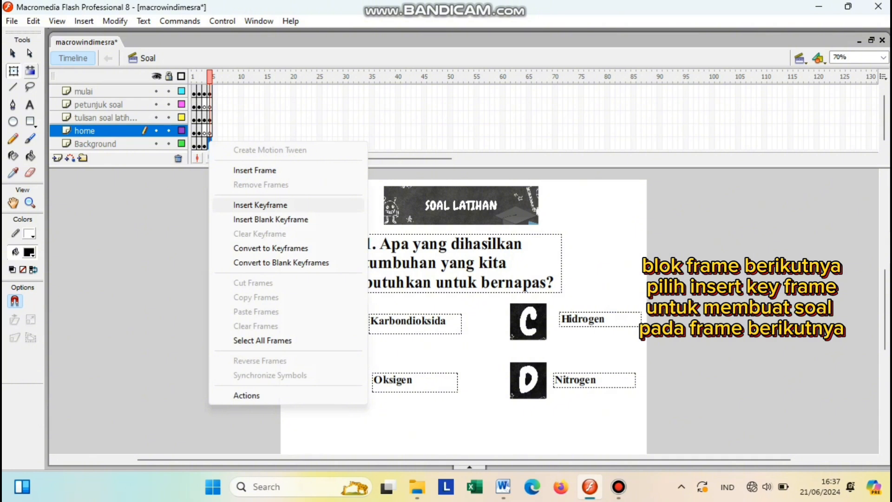
left_click(260, 205)
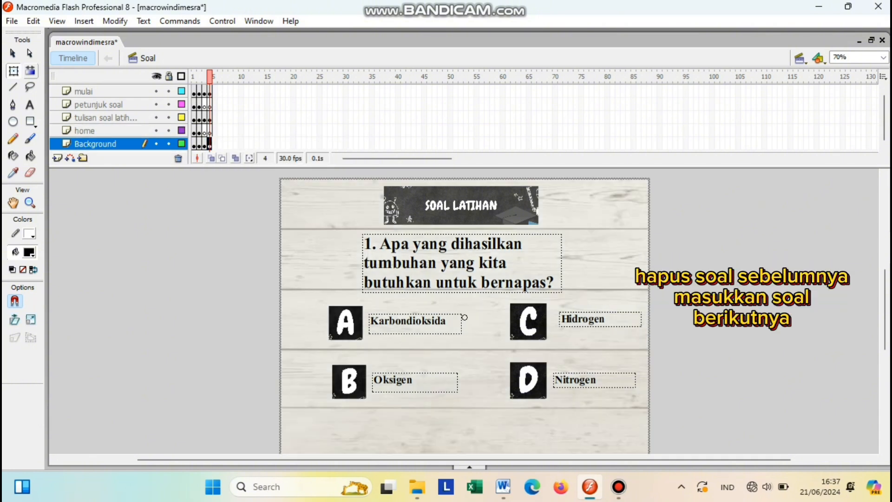
Step: Enter "Energi gerak dan bunyi" as question 10's answer C and replace answer D with "Energi panas dan energi gerak"
left_click(30, 105)
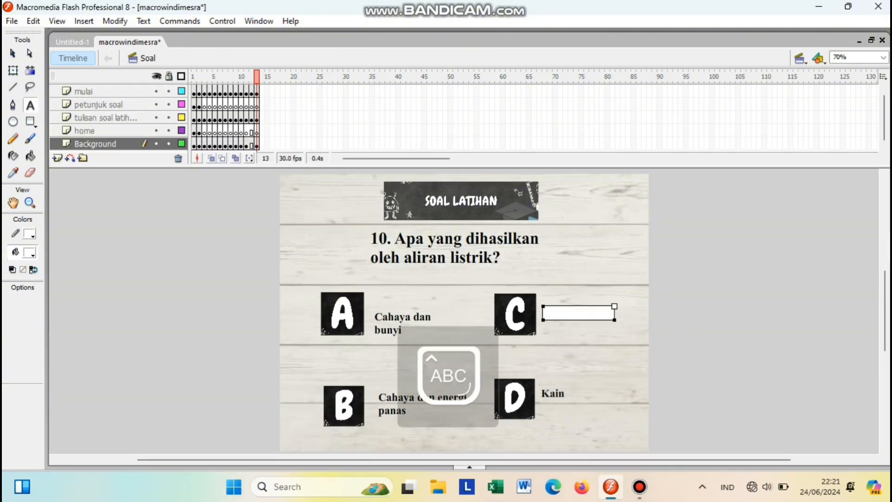
type("Energi gerak dan bunyi")
left_click(563, 394)
key("BackSpace")
key("BackSpace")
key("BackSpace")
key("BackSpace")
type("Energi panas dan energi gerak")
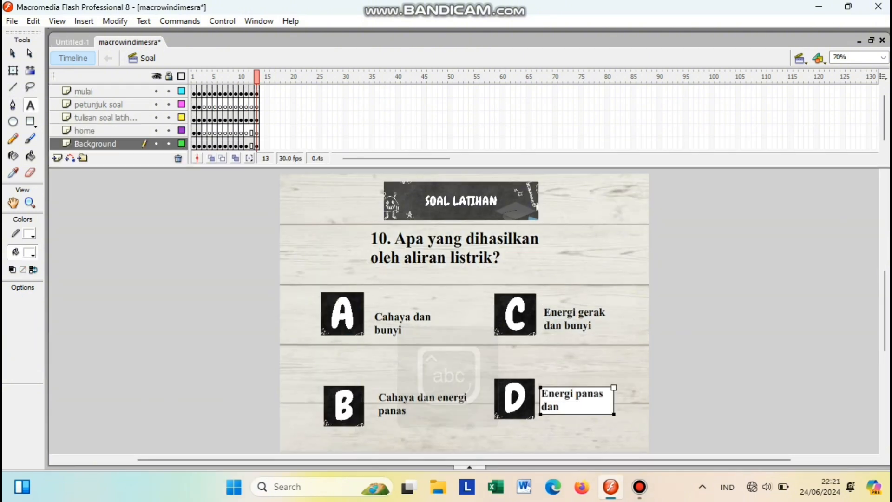
Step: Script question 10's A button so its release handler runs salah++ and the next-frame action
left_click(13, 70)
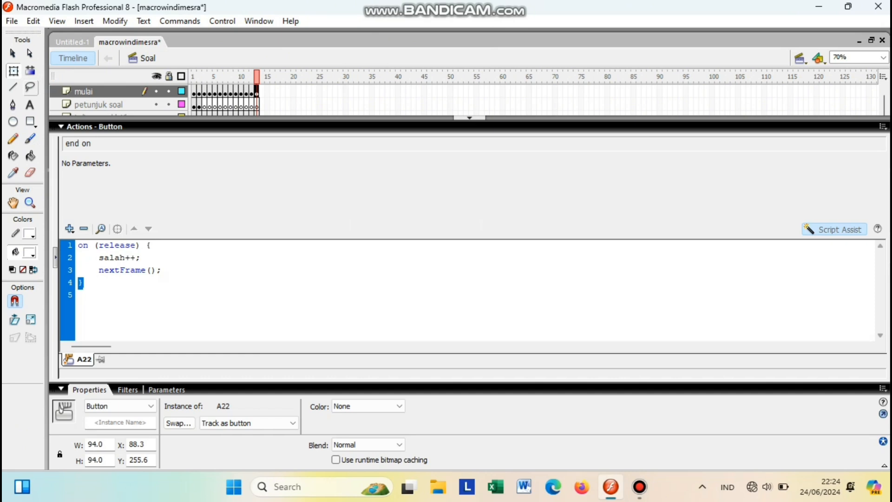
left_click(114, 245)
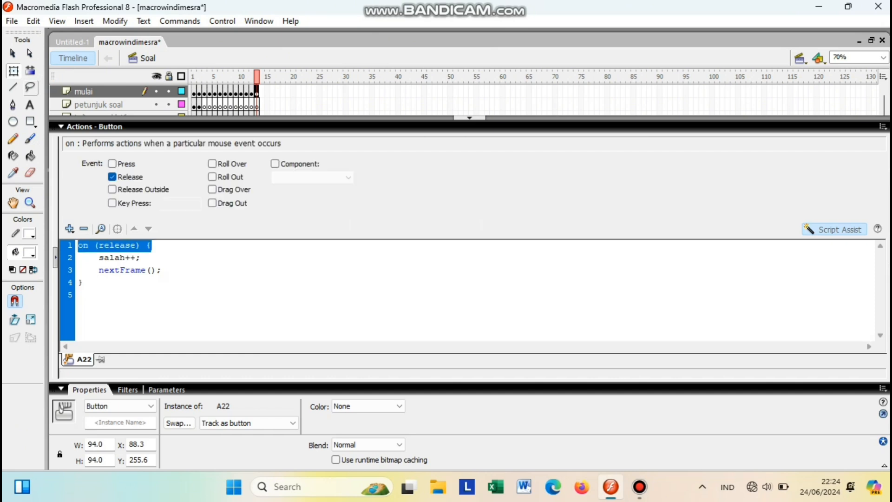
type("salah++;")
left_click(119, 270)
key("Delete")
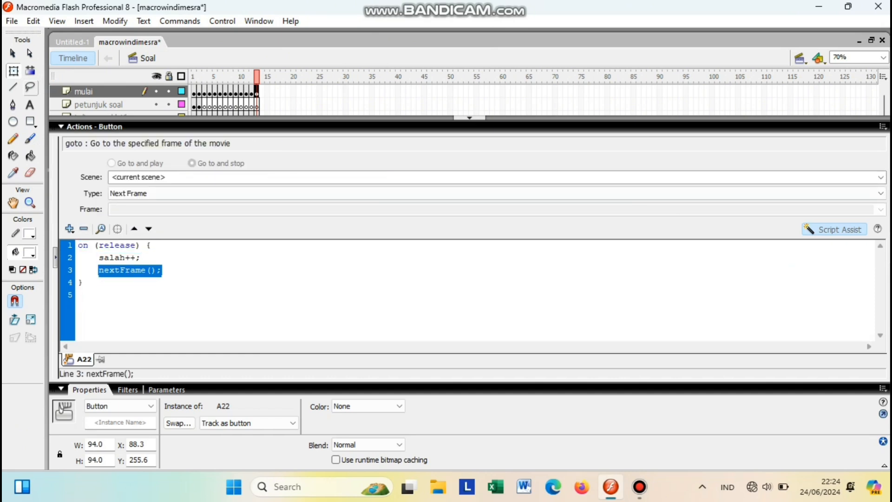
left_click(469, 118)
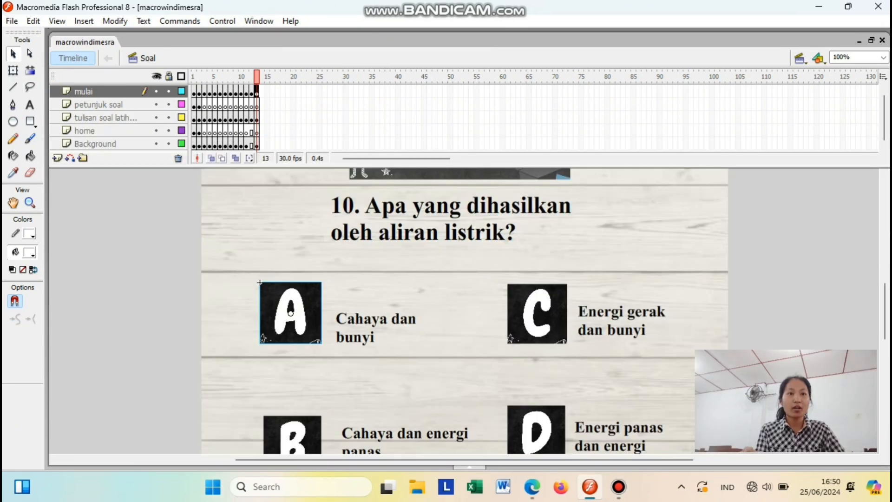
Step: Insert keyframes at frame 14 on all five layers of the Soal scene, from mulai down to Background
left_click(257, 91)
right_click(259, 91)
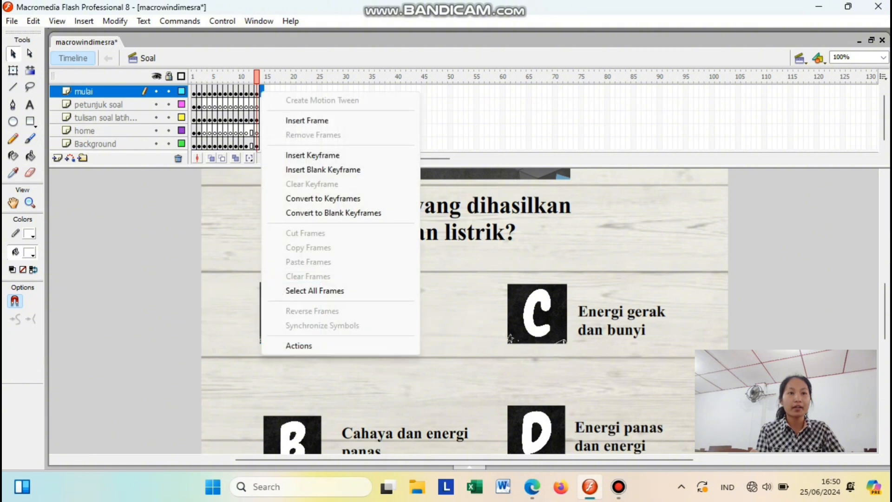
left_click(312, 155)
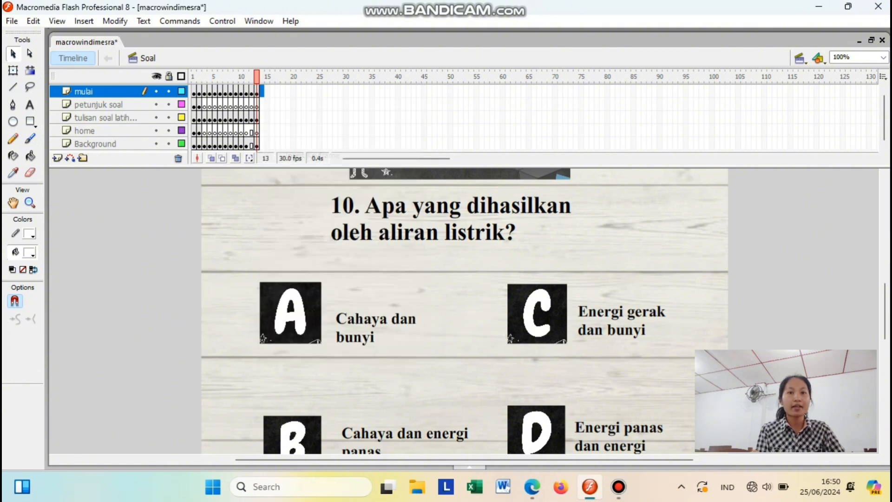
right_click(262, 104)
left_click(312, 168)
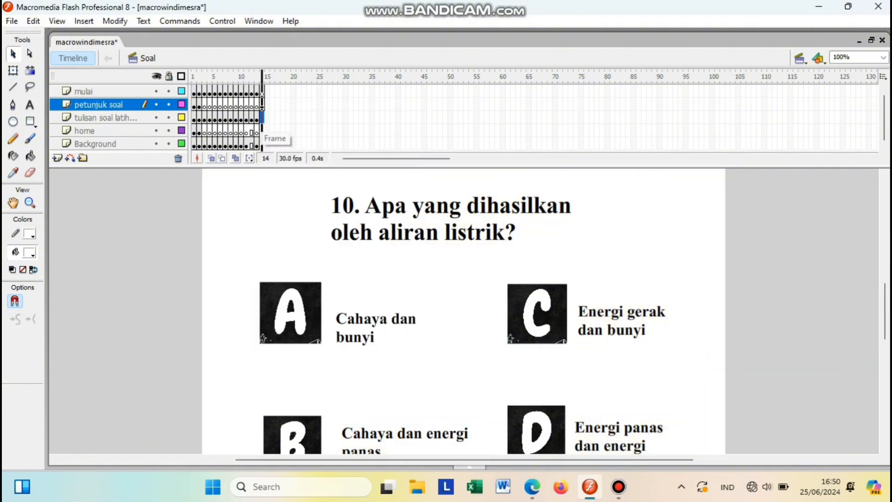
right_click(262, 119)
left_click(312, 182)
right_click(261, 129)
left_click(312, 192)
right_click(262, 144)
left_click(312, 208)
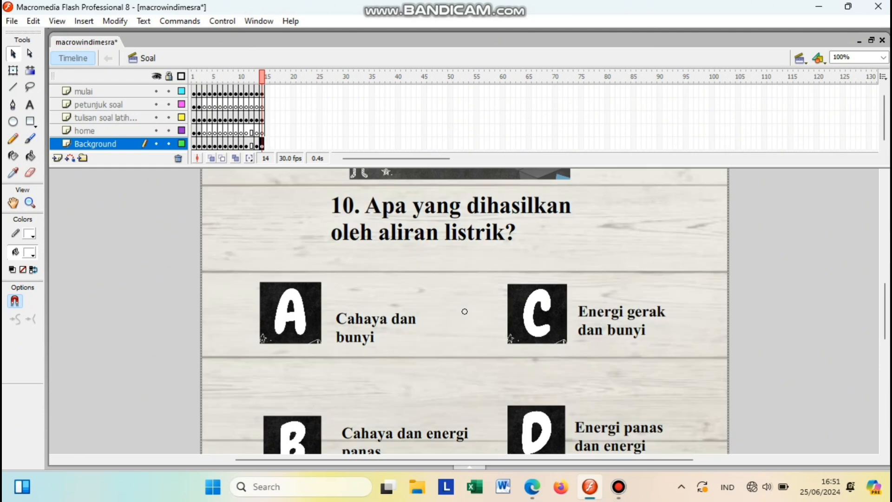
Step: Delete the question 10 text and answer options from frame 14 and enter the heading "Nama Peserta Didik"
scroll(446, 297, "up", 3)
left_click(446, 296)
key("Delete")
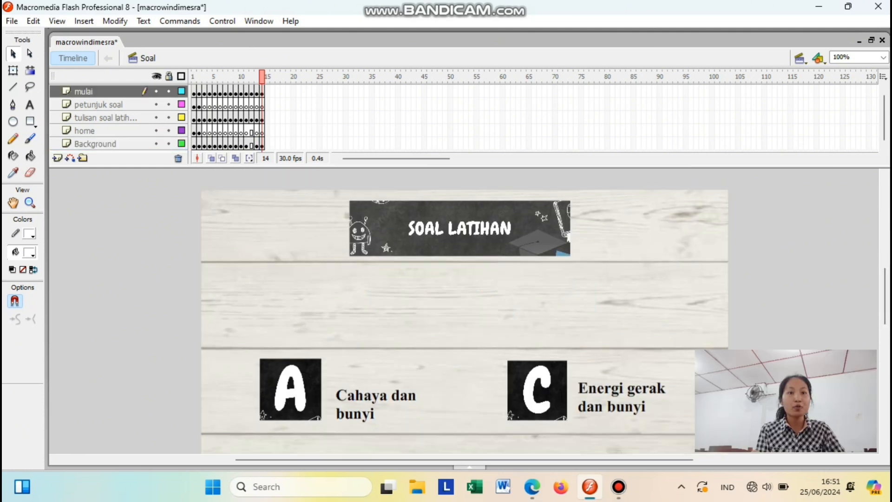
left_click(381, 404)
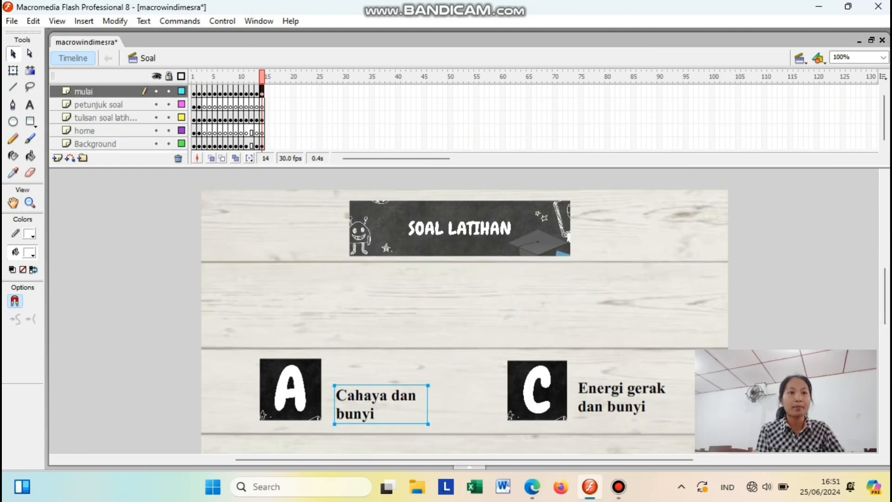
key("Delete")
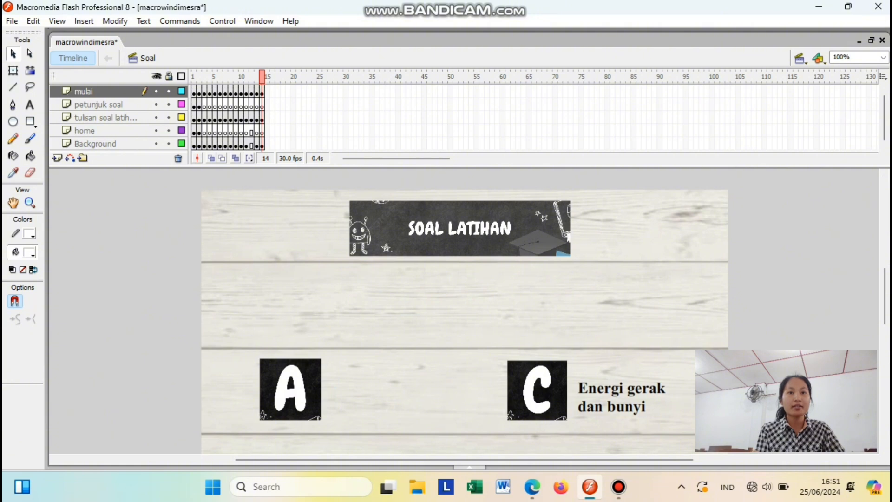
key("Delete")
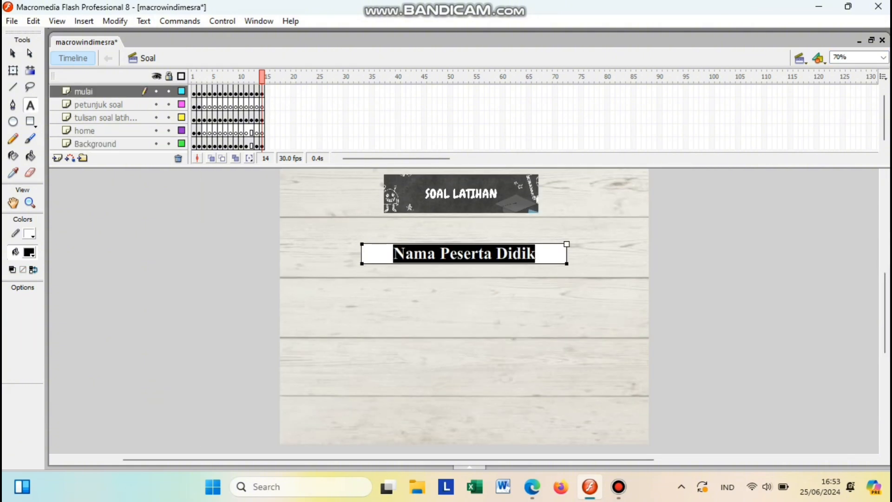
key("ctrl+v")
key("Return")
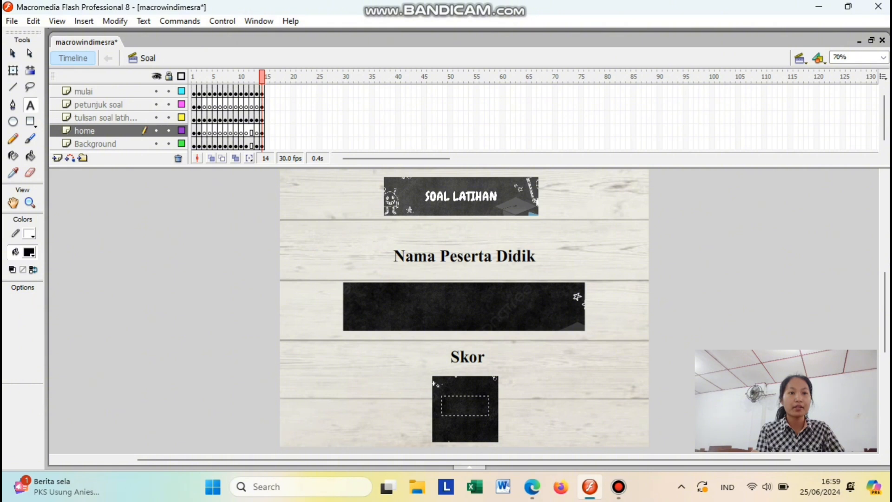
Step: Change the text field inside the dark box under Skor to Dynamic Text
left_click(465, 405)
left_click(469, 467)
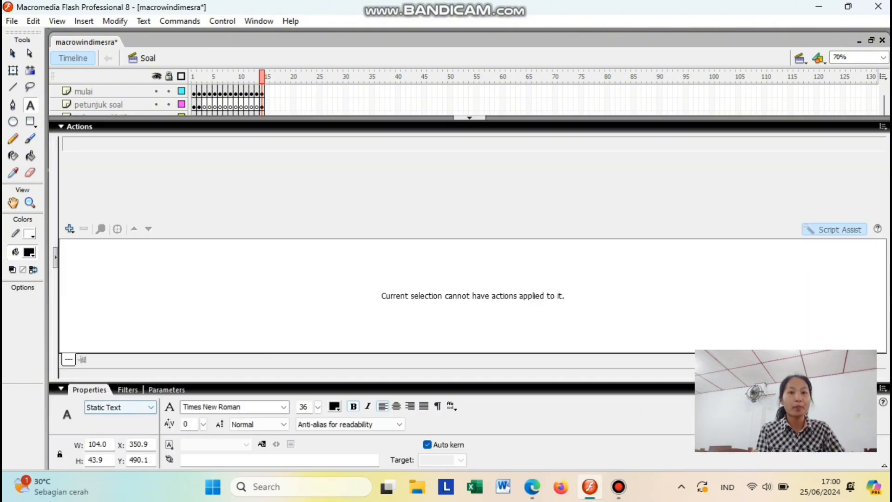
left_click(120, 407)
left_click(112, 427)
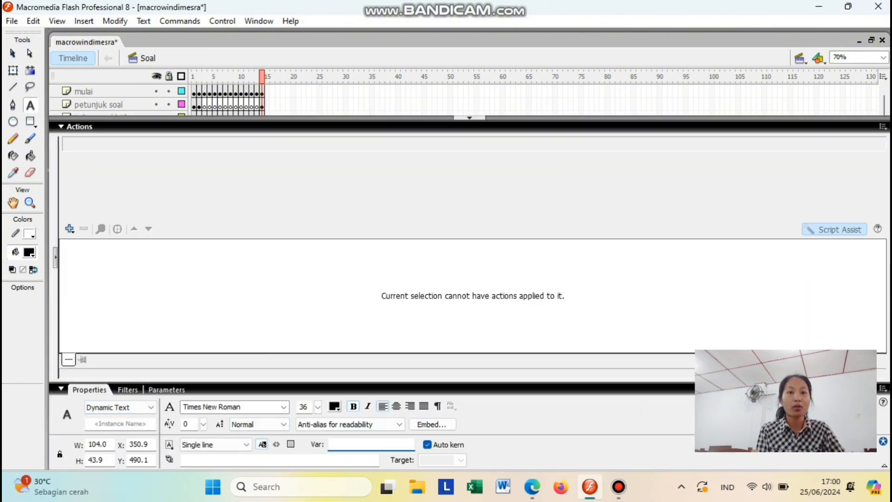
left_click(469, 466)
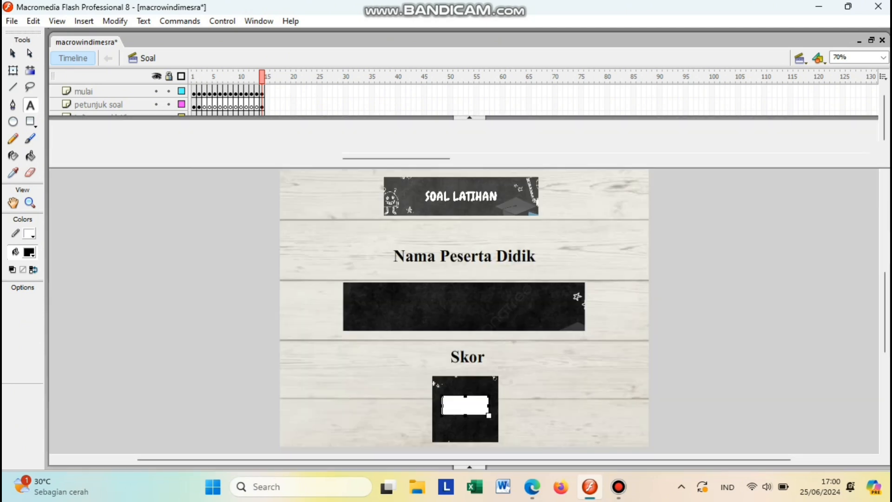
Step: Add a stop() action to frame 1 of the mulai layer in the Soal scene
right_click(194, 91)
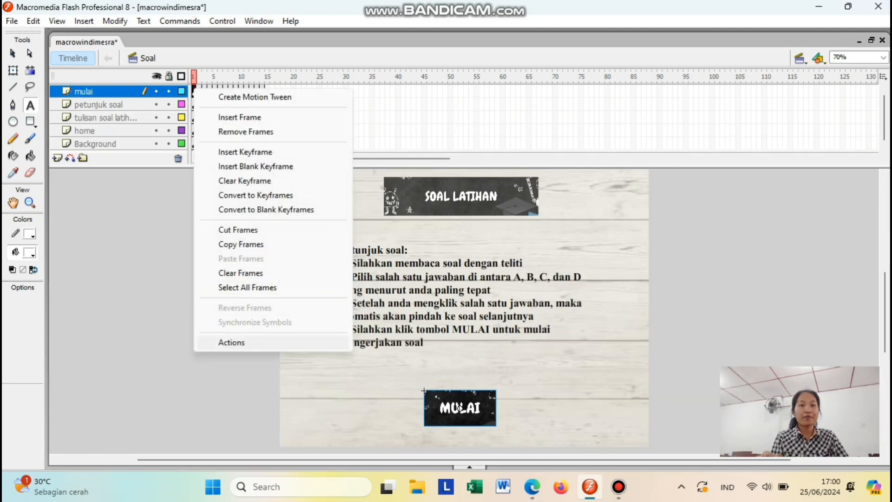
left_click(232, 342)
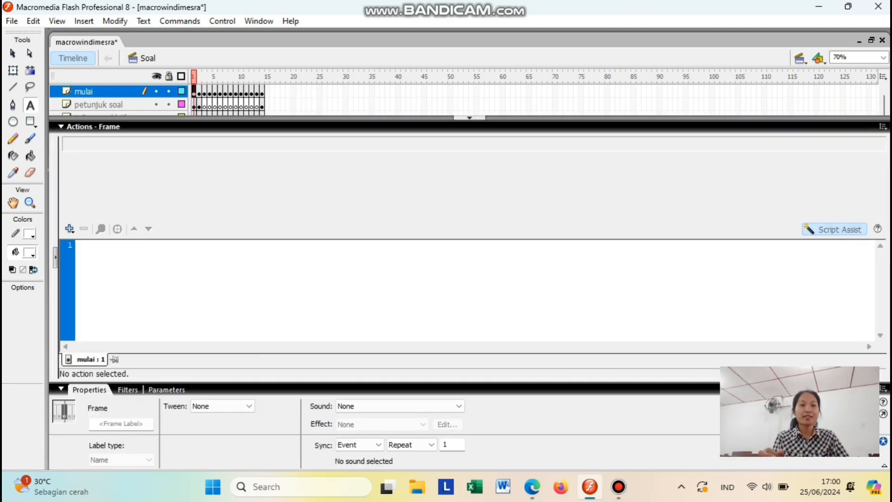
key("Escape")
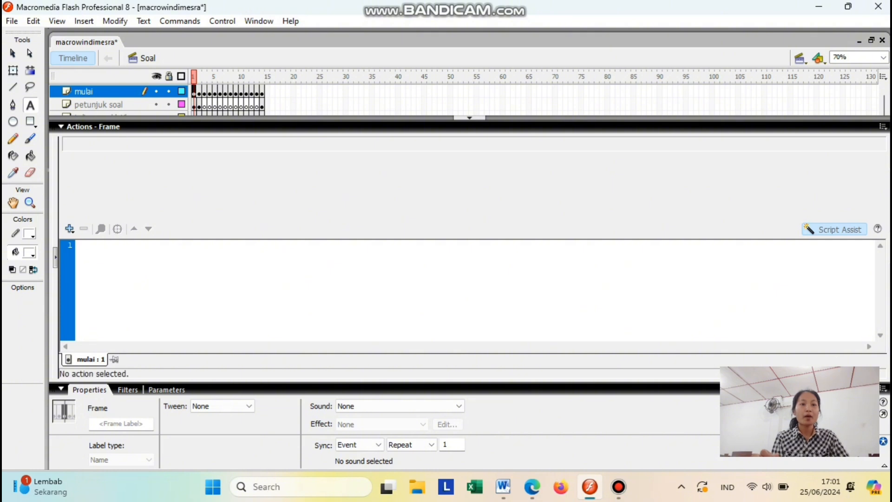
key("s")
key("t")
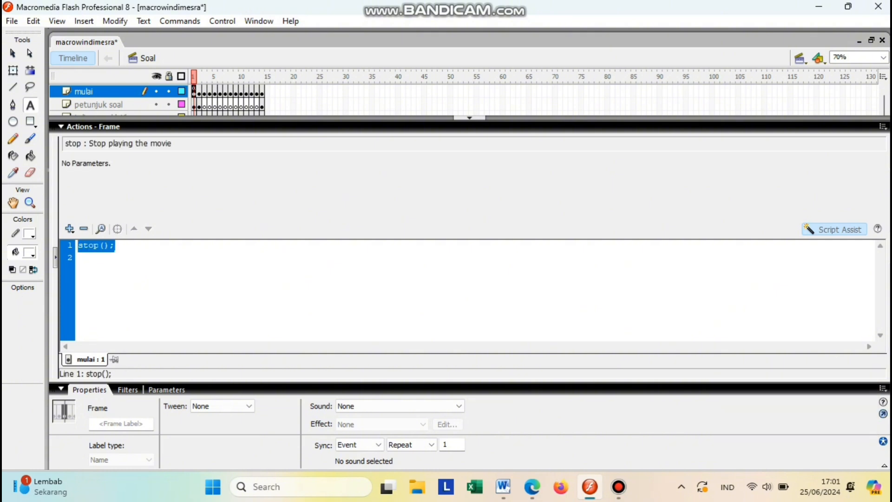
key("F9")
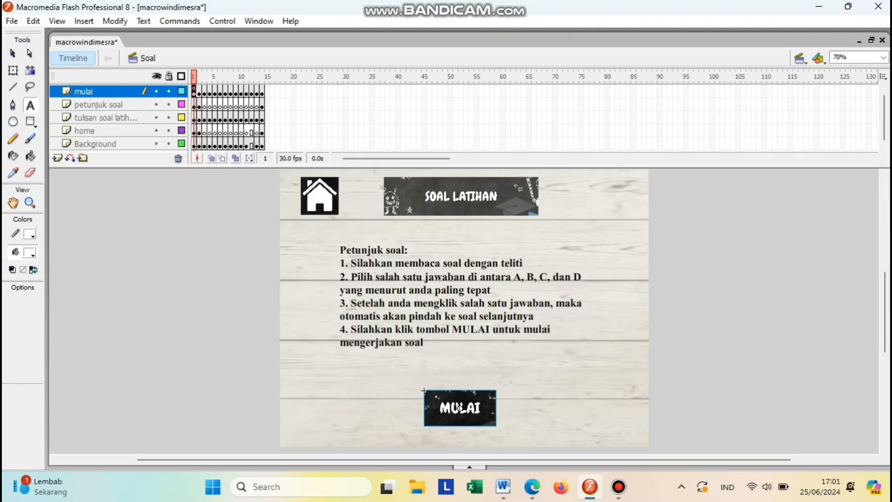
Step: Script frame 3 of the mulai layer, at question 1, with var benar = 0;
left_click(204, 93)
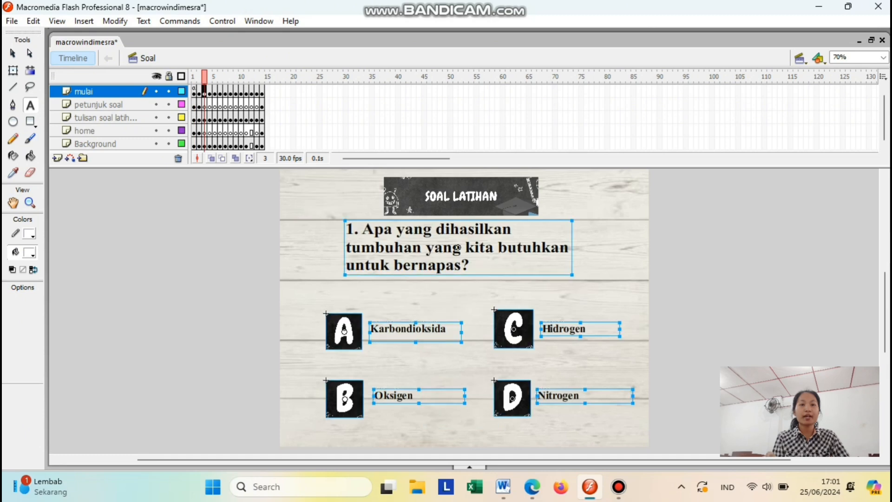
right_click(204, 89)
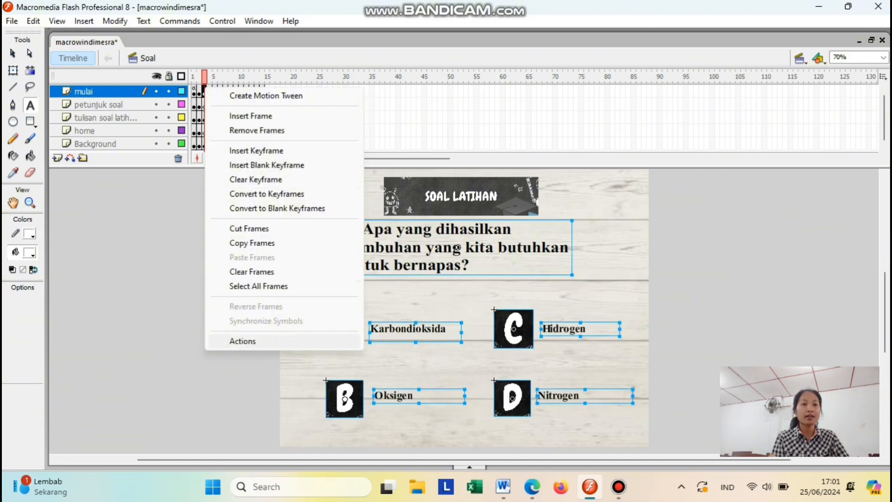
left_click(243, 341)
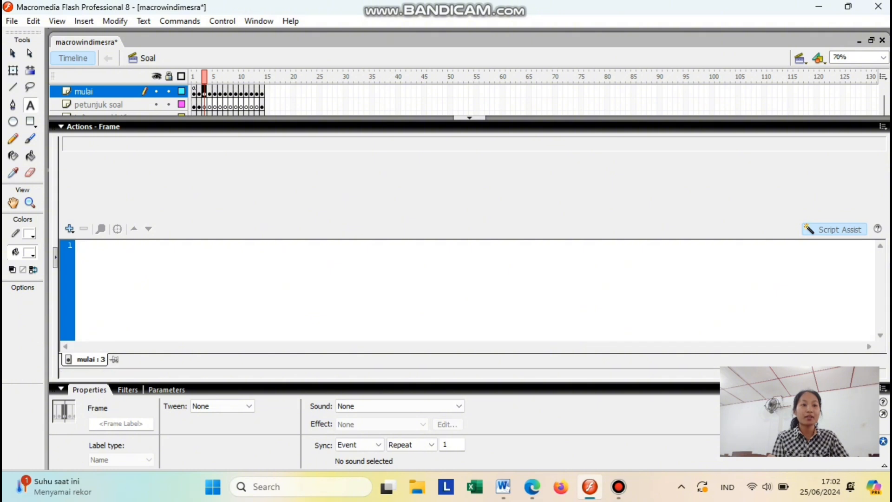
type("var benar = 0;")
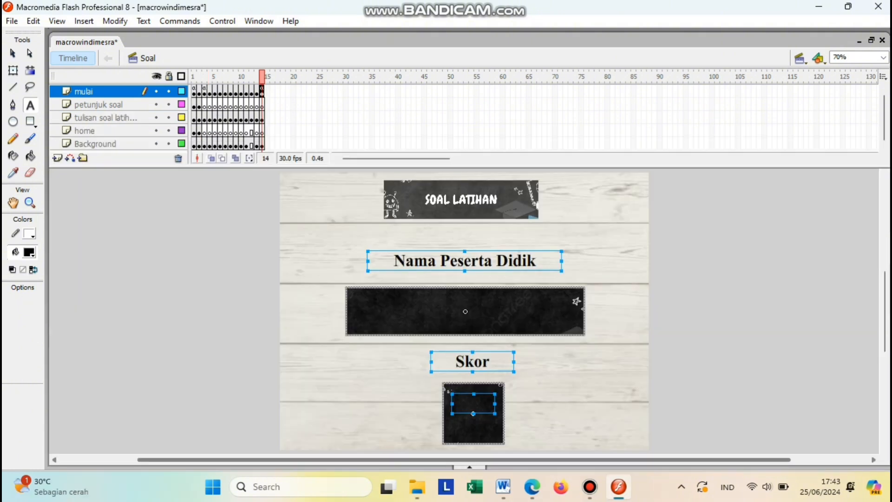
Step: Script frame 14 of the mulai layer with Skor = benar*(100/10);
right_click(261, 91)
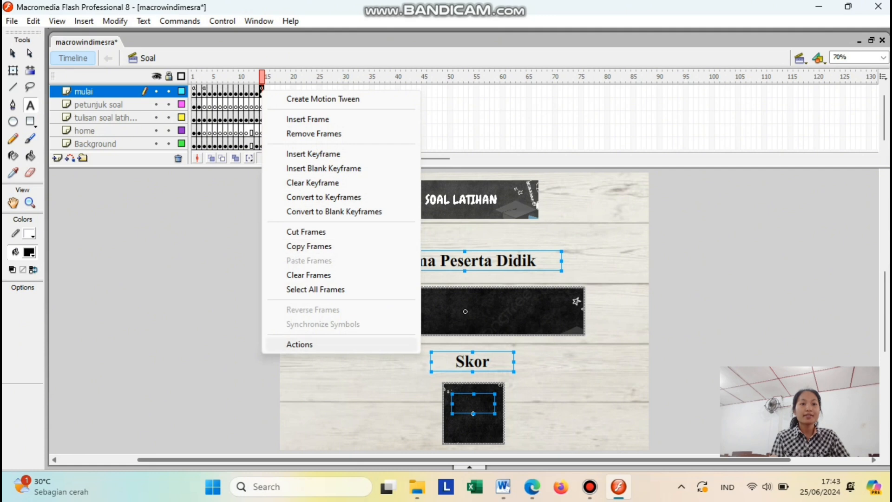
left_click(300, 344)
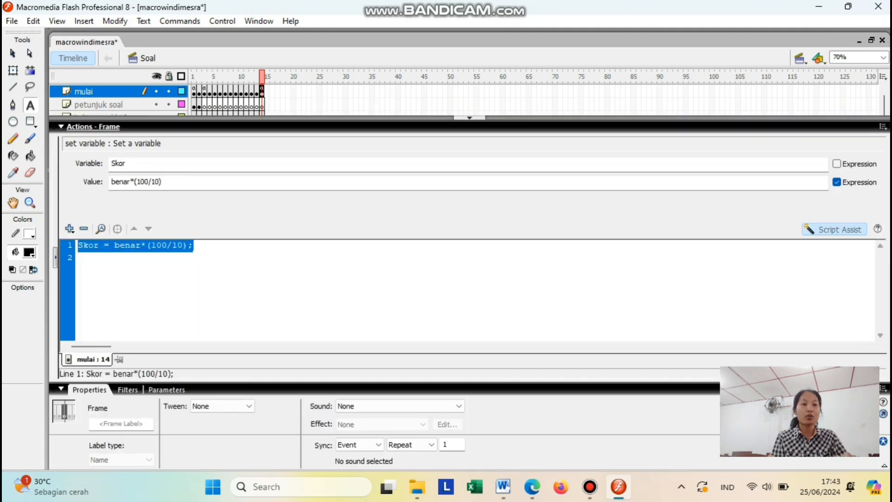
key("F9")
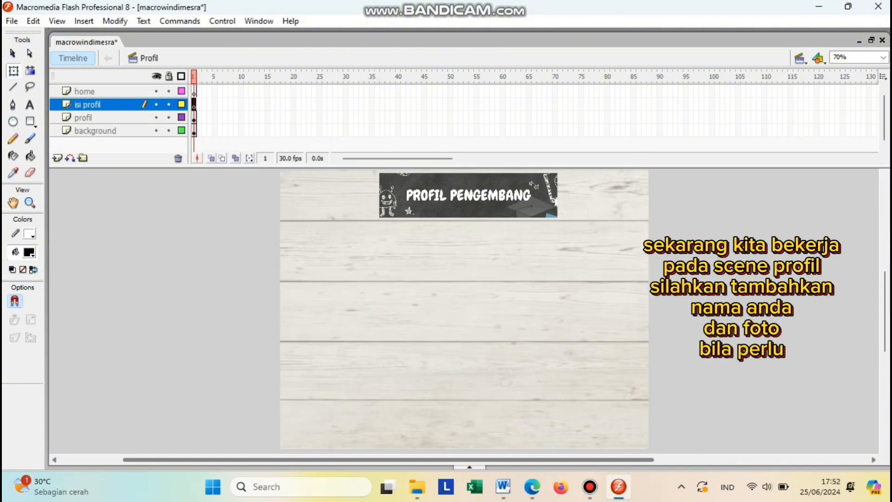
Step: Import the developer's photo into the isi profil layer of the Profil scene and enter the developer's full name in a text box below it
key("alt+f")
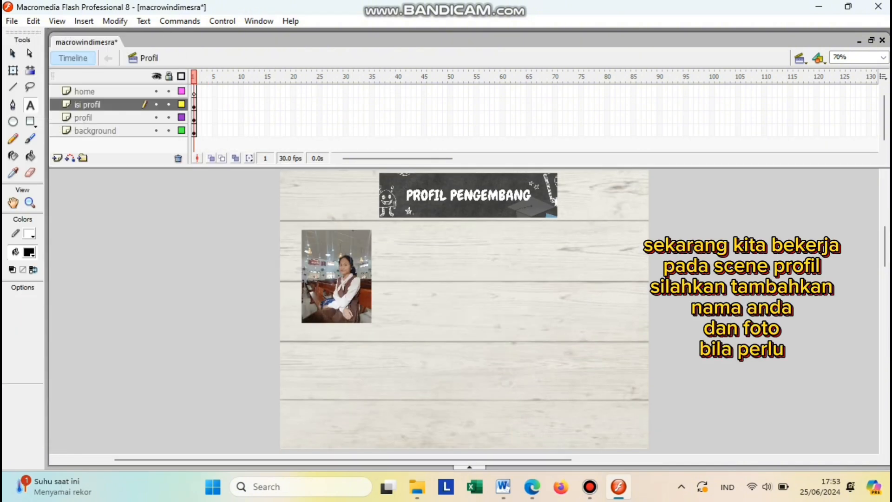
left_click_drag(307, 322, 386, 342)
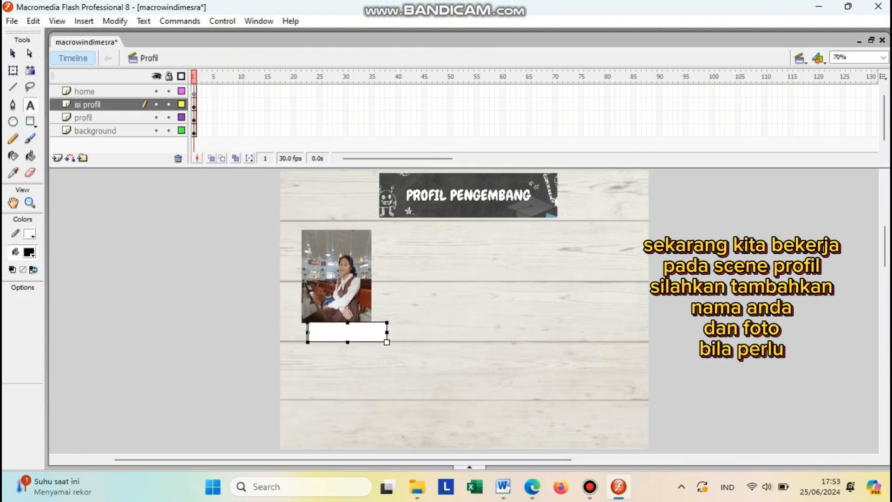
type("Windi Julistin Telum")
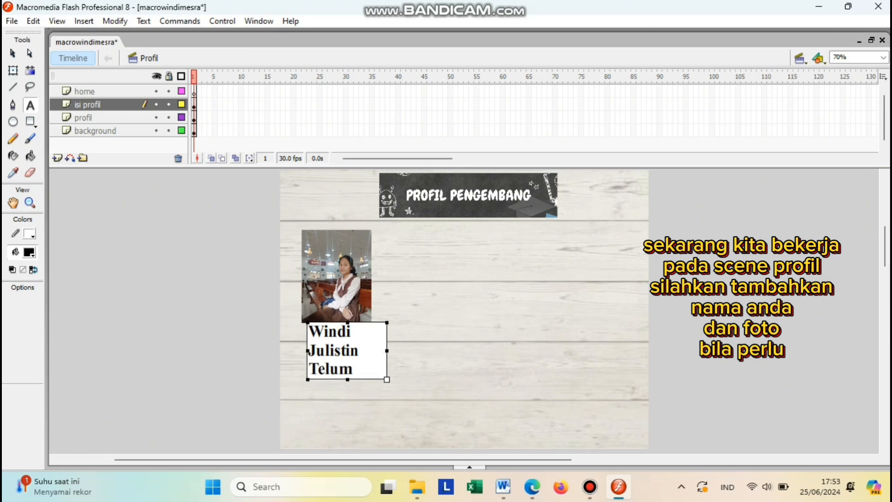
key("BackSpace")
key("BackSpace")
type("a")
type("banua")
Step: Change the text size of the whole developer name under the photo
left_click_drag(326, 388, 308, 331)
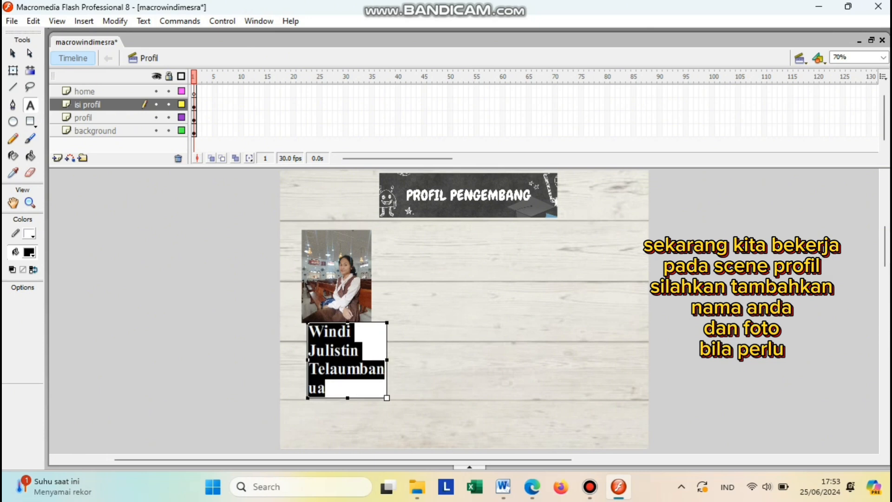
left_click(143, 21)
mouse_move(164, 51)
left_click(278, 107)
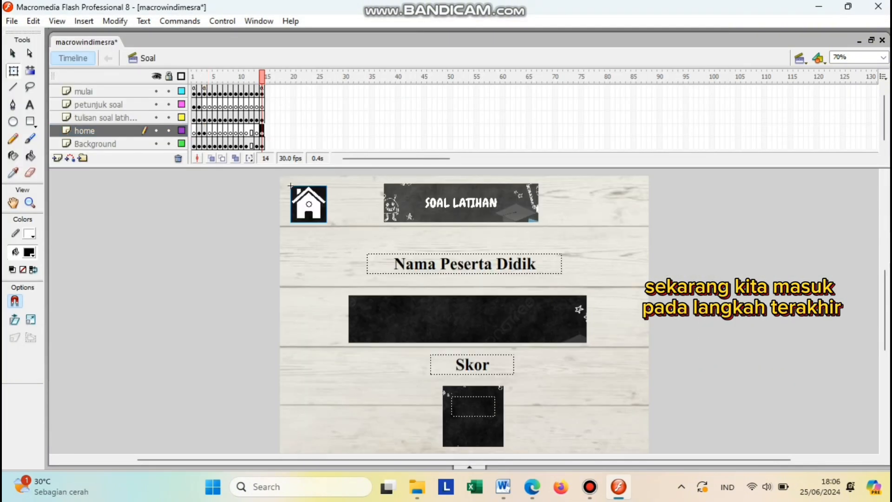
Step: Open the Publish Settings and rename the Flash output file to soal latihan IPA.swf
key("alt+f")
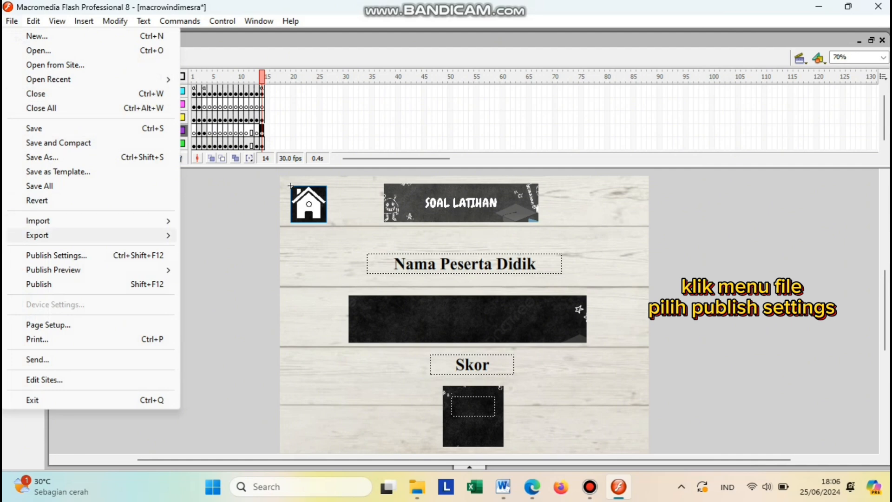
key("Up")
key("Up")
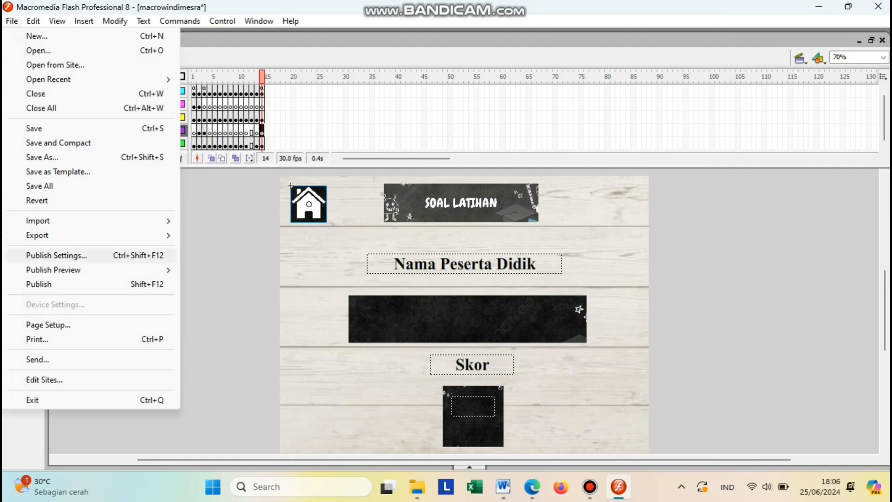
key("Return")
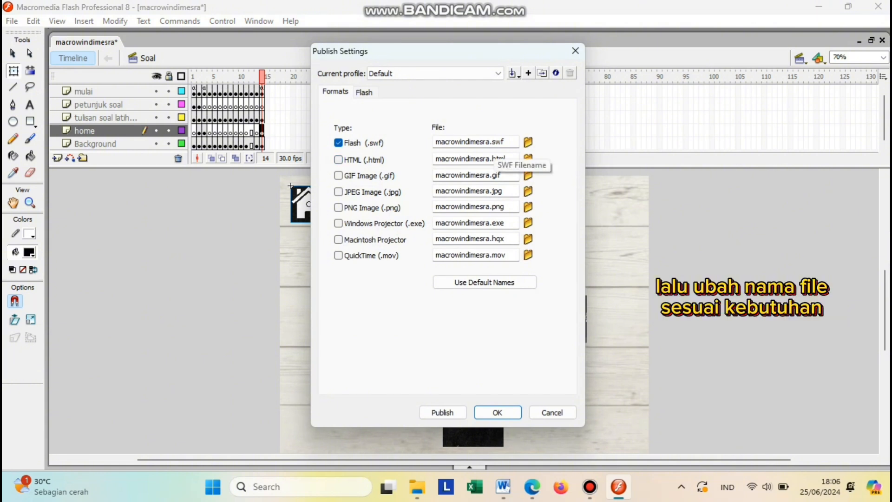
left_click(490, 142)
key("BackSpace")
key("BackSpace")
key("BackSpace")
key("BackSpace")
key("BackSpace")
key("BackSpace")
key("BackSpace")
key("BackSpace")
key("BackSpace")
key("BackSpace")
key("BackSpace")
key("BackSpace")
key("BackSpace")
key("BackSpace")
key("BackSpace")
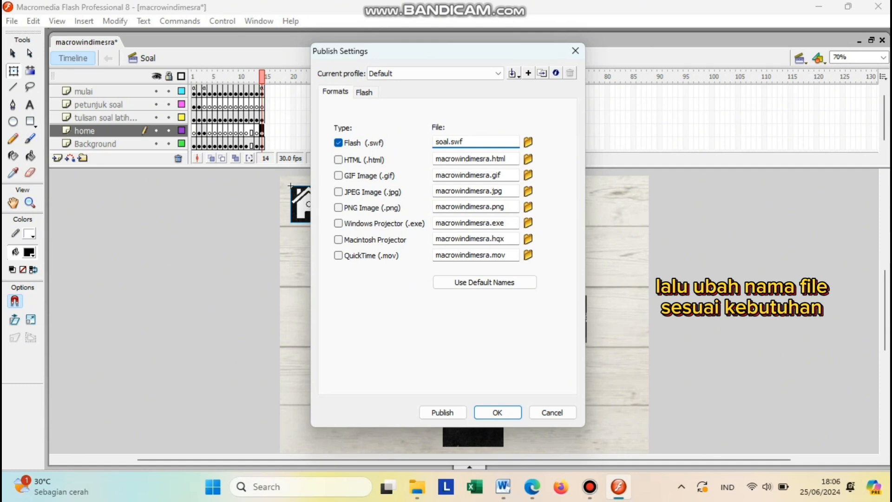
type("soal latihan IPA")
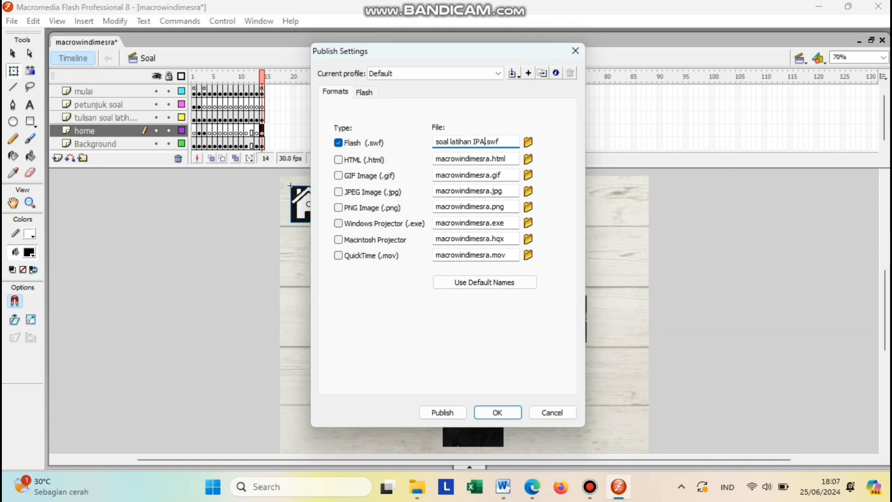
Step: Set the Downloads folder as the destination of the Flash output file and publish the movie
left_click(528, 142)
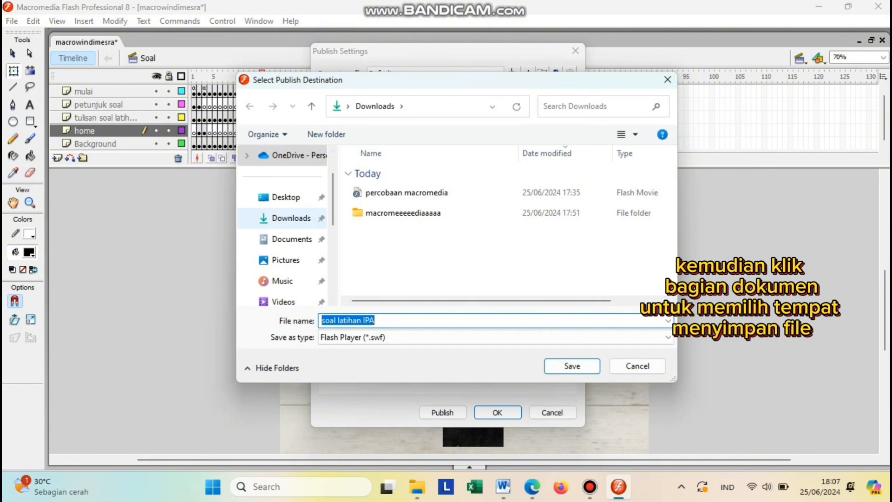
left_click(291, 218)
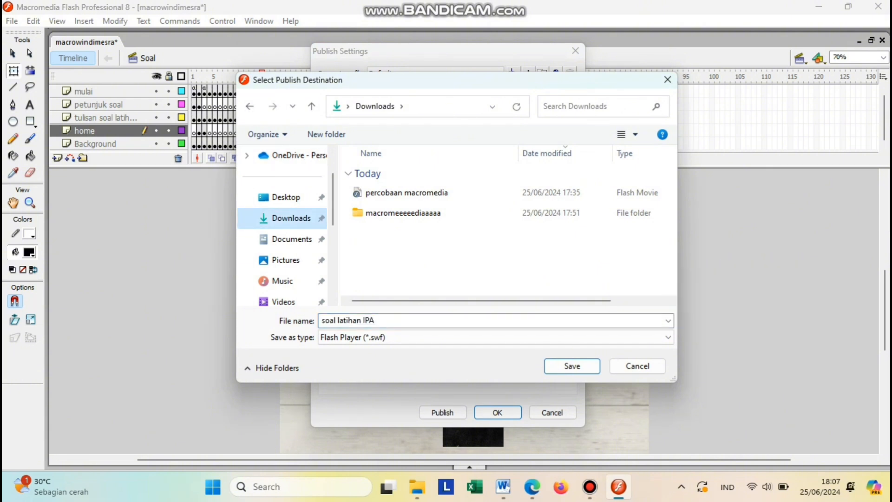
left_click(572, 366)
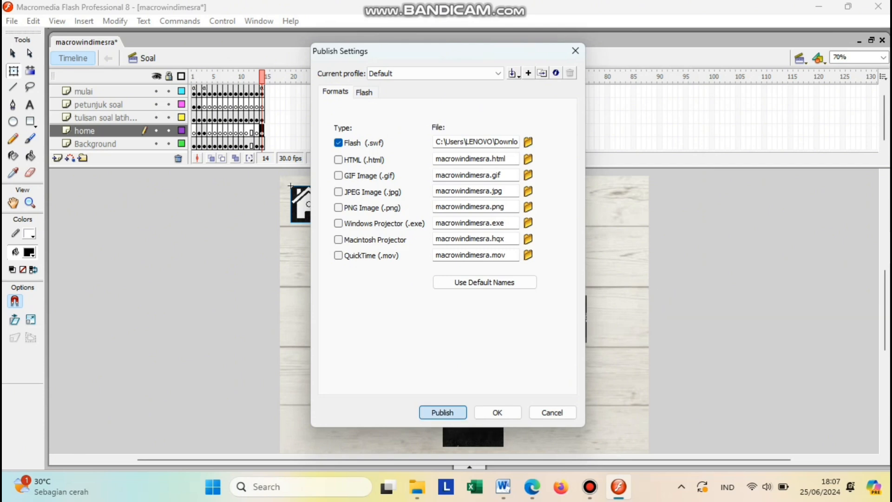
left_click(442, 412)
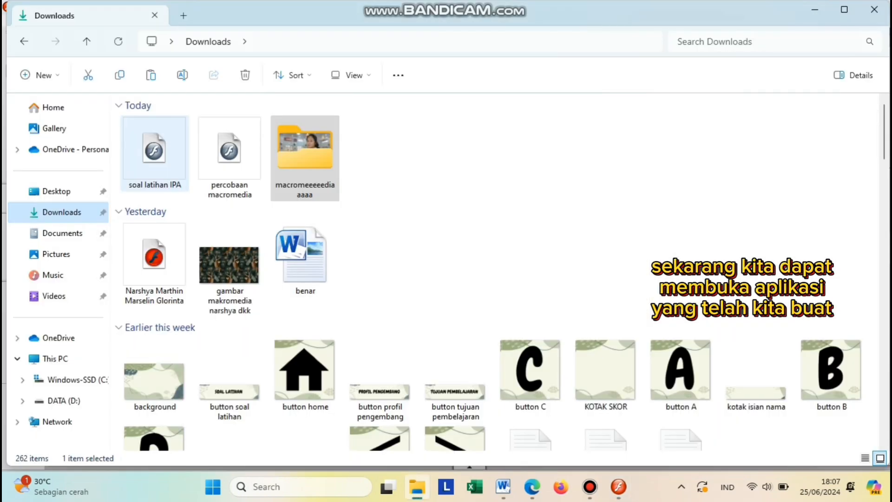
Step: Open the published soal latihan IPA file from the Downloads folder with Macromedia Flash Player 8.0 r22
left_click(154, 149)
right_click(147, 168)
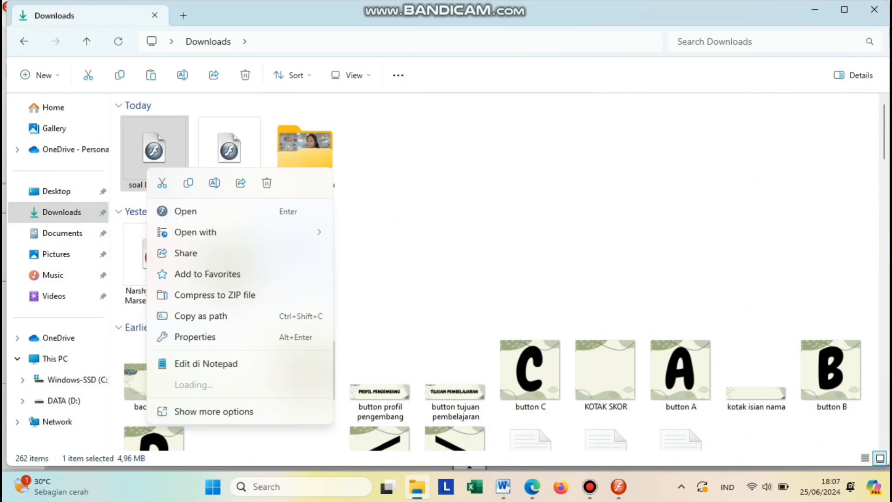
mouse_move(223, 232)
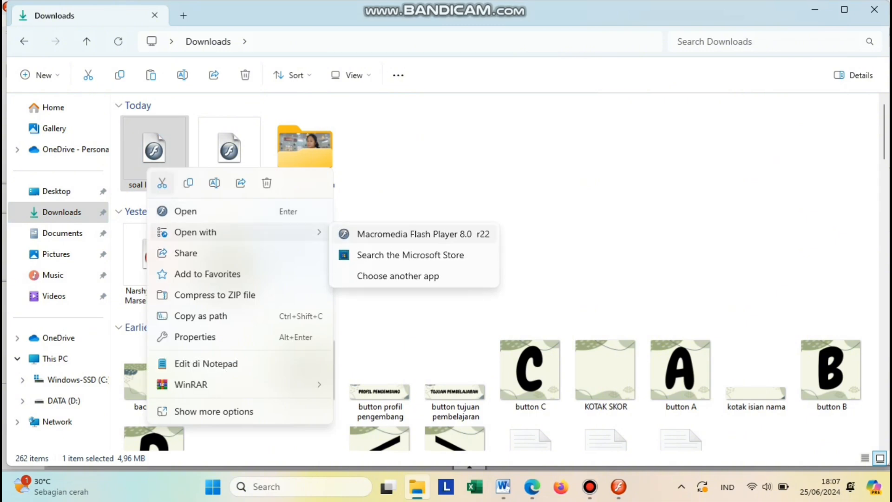
left_click(422, 234)
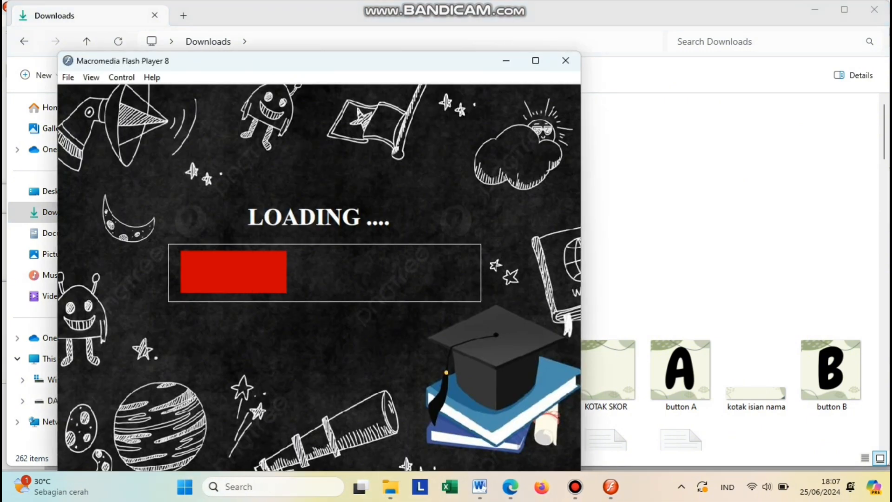